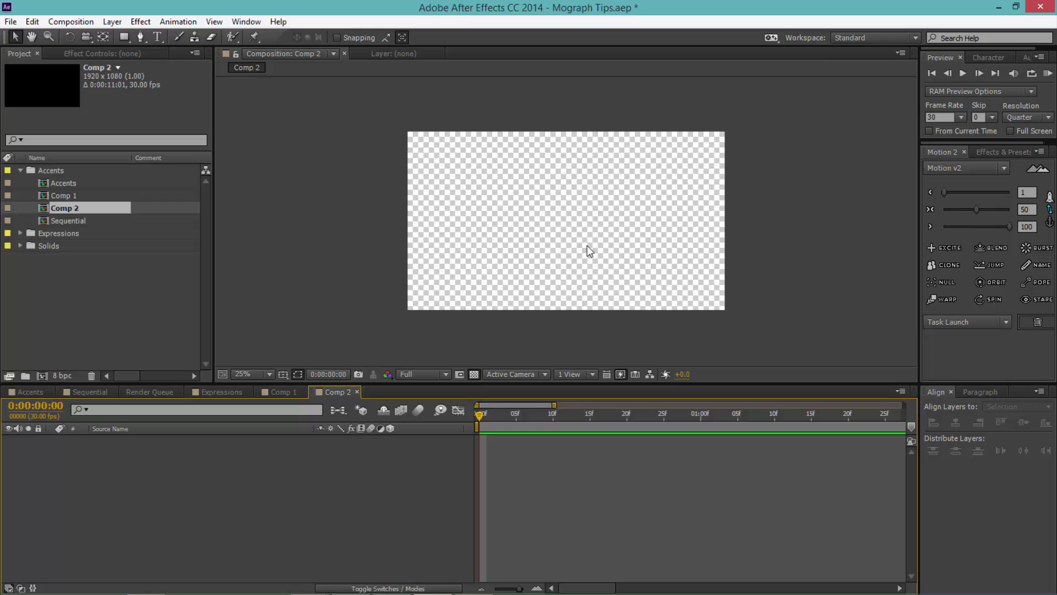
- Pick the Rectangle tool and set its stroke colour to black
right_click(421, 451)
key(Escape)
click(125, 37)
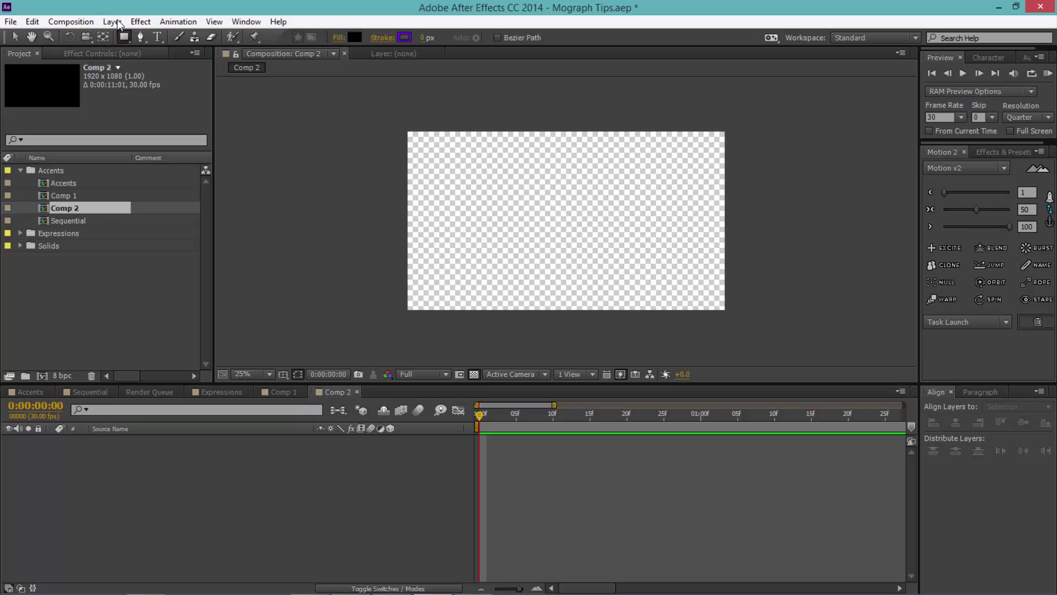
click(405, 38)
drag(253, 354, 287, 471)
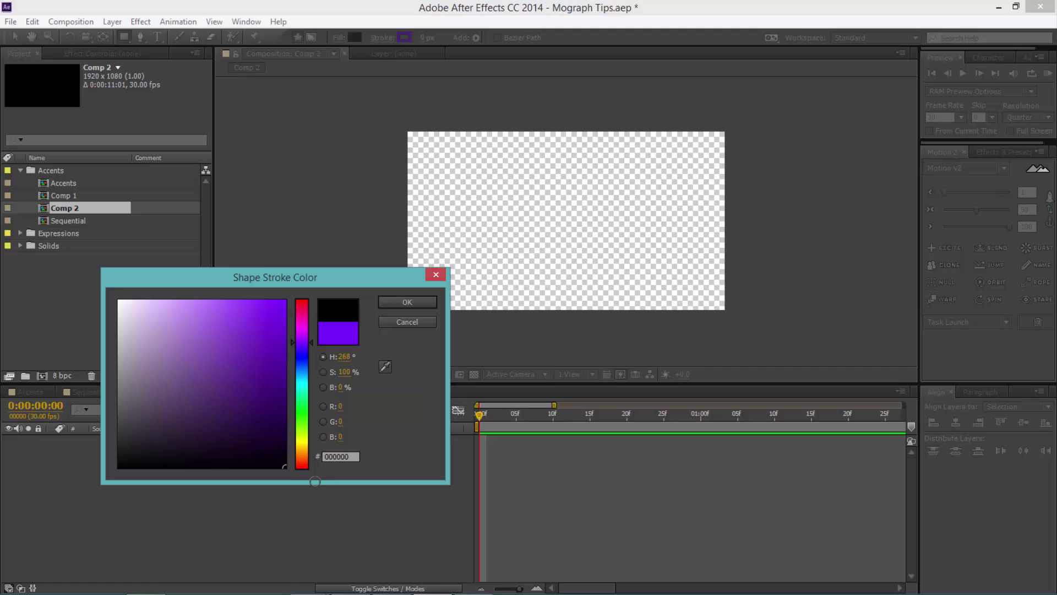
click(399, 301)
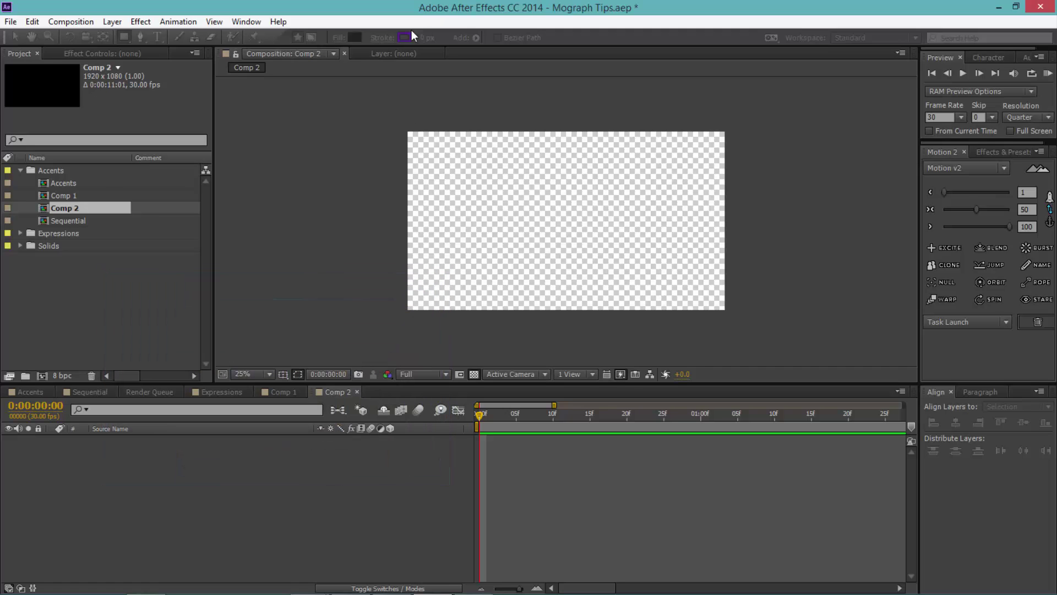
- Set the stroke width to 22 px and the fill to None
click(425, 39)
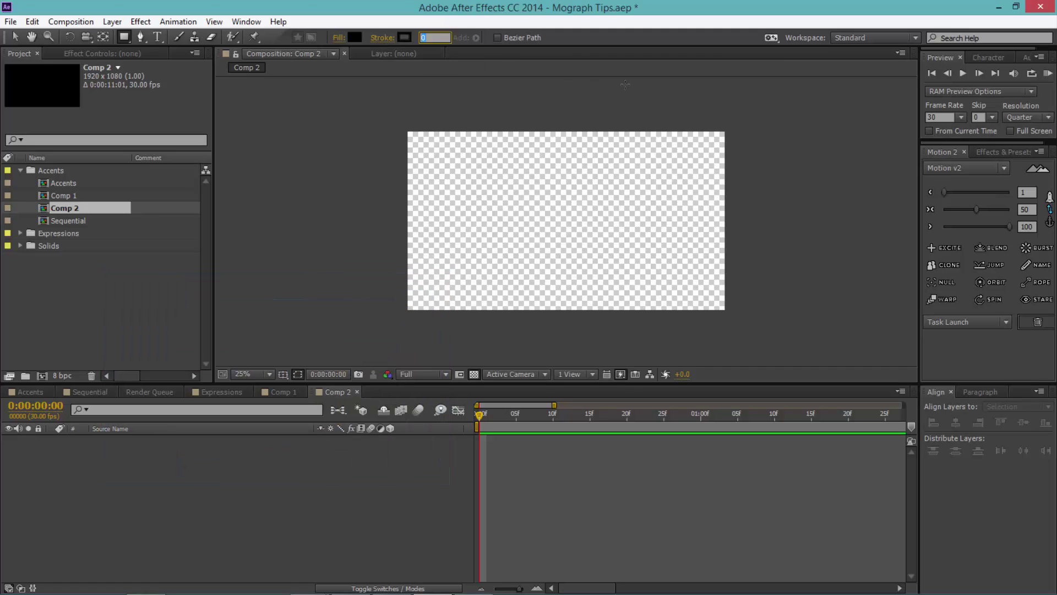
text(22)
key(Return)
click(339, 40)
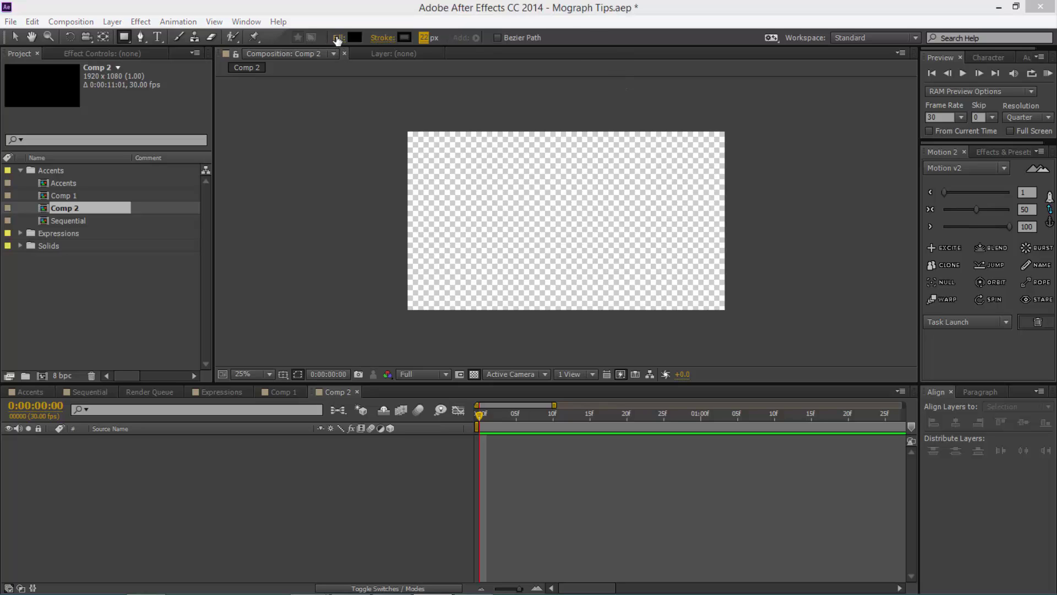
click(25, 37)
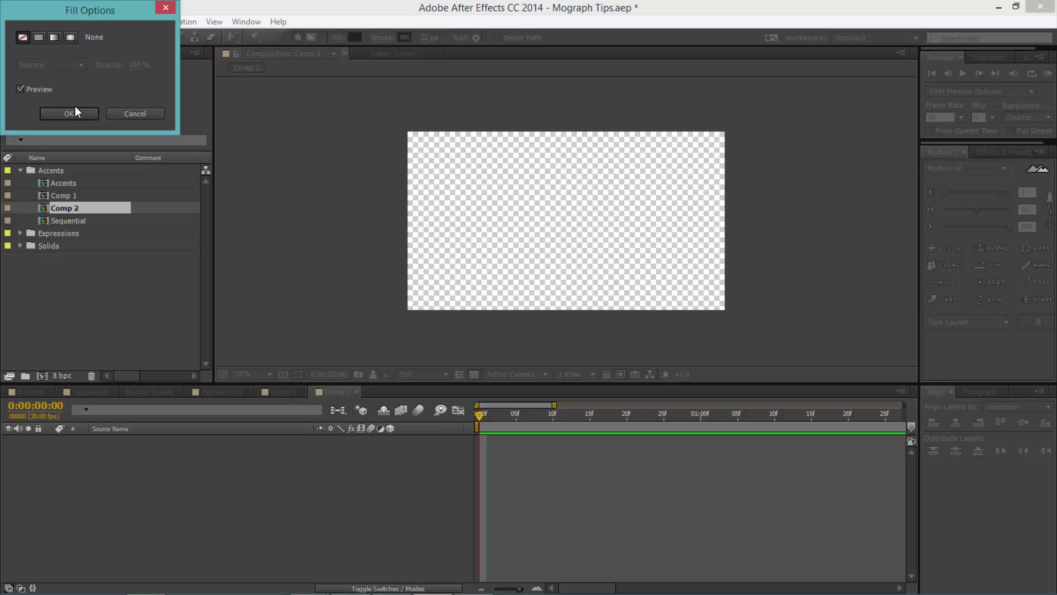
key(Return)
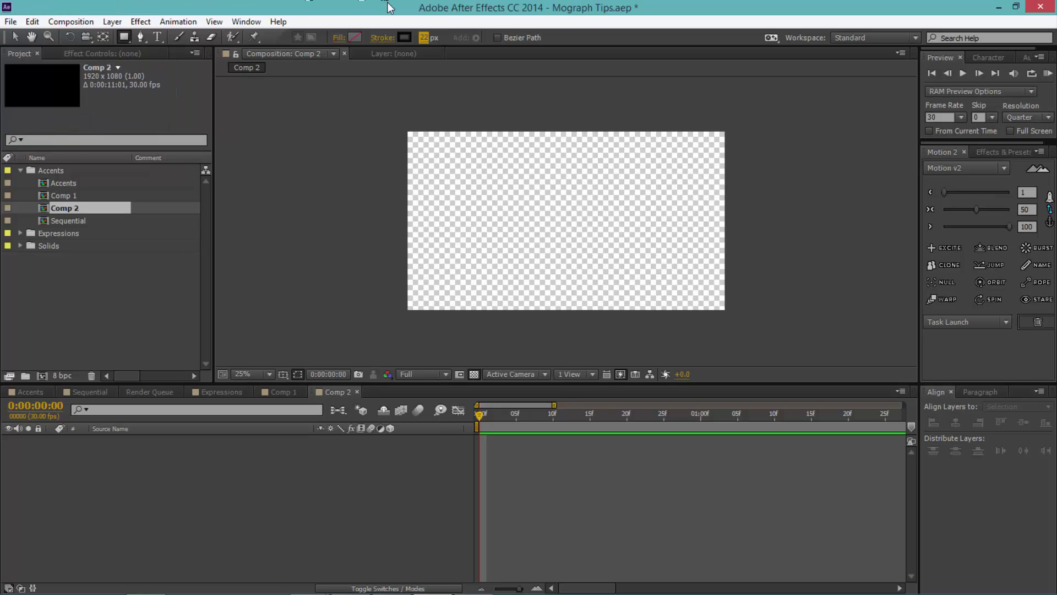
- Create a composition-sized rectangle shape layer and reveal its Rectangle Path properties
double_click(121, 39)
key(v)
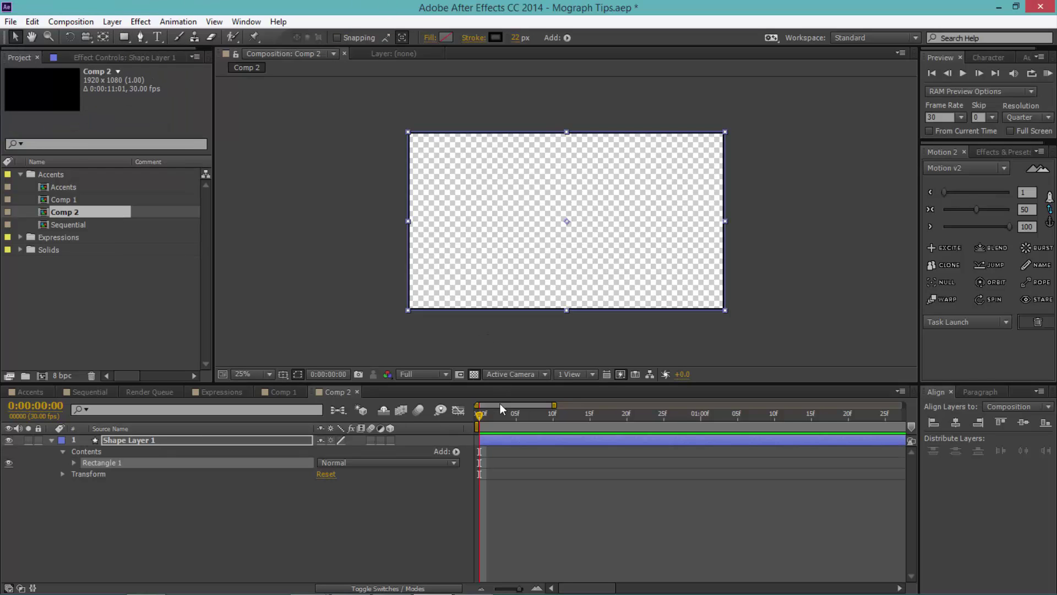
click(75, 463)
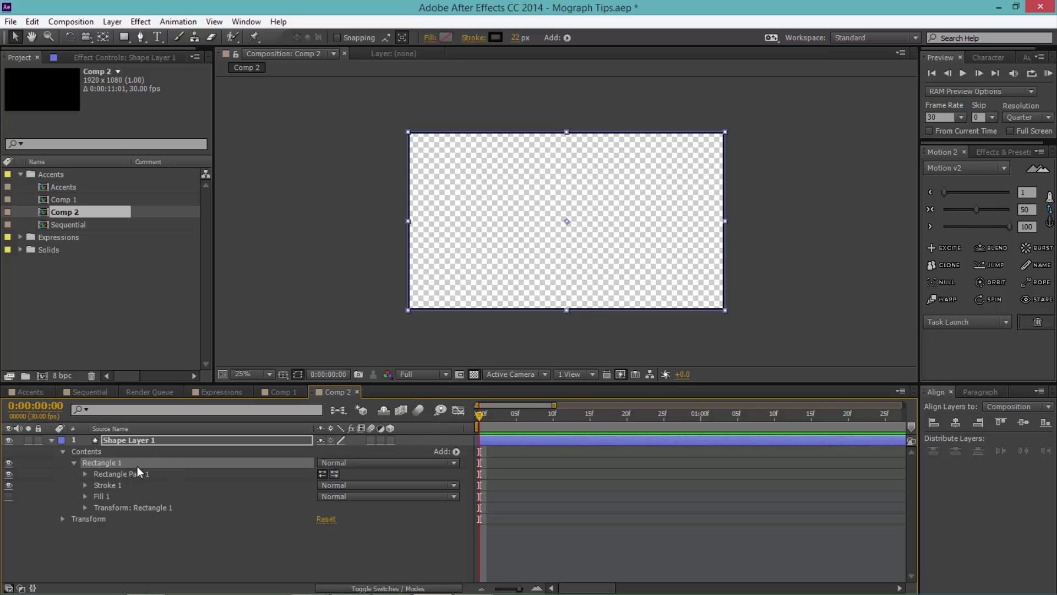
click(86, 475)
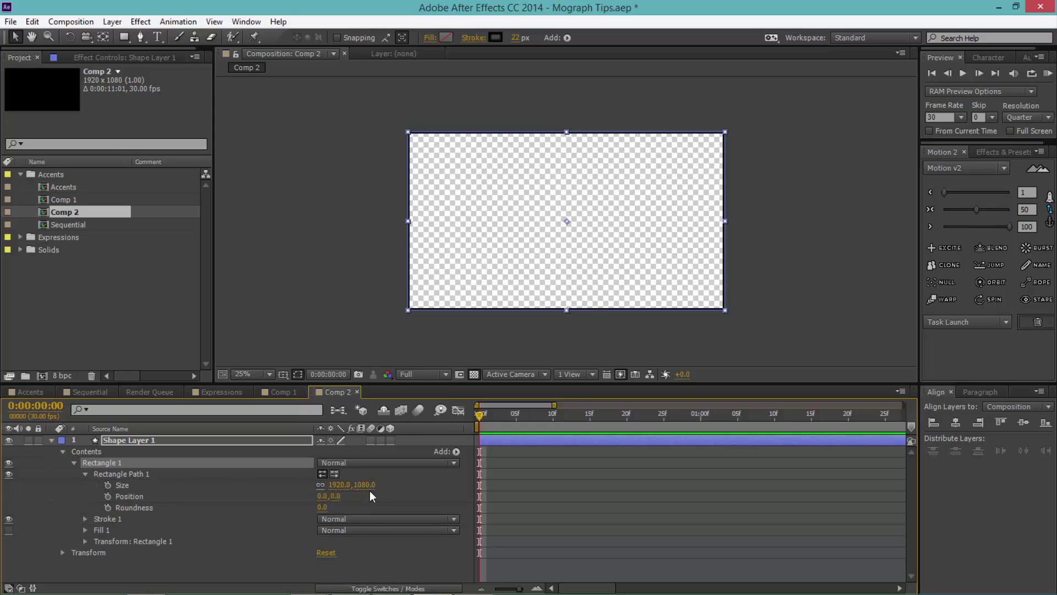
- Unlink the rectangle path's size and set it to 100 x 100
click(319, 485)
click(338, 484)
text(100)
key(Tab)
text(100)
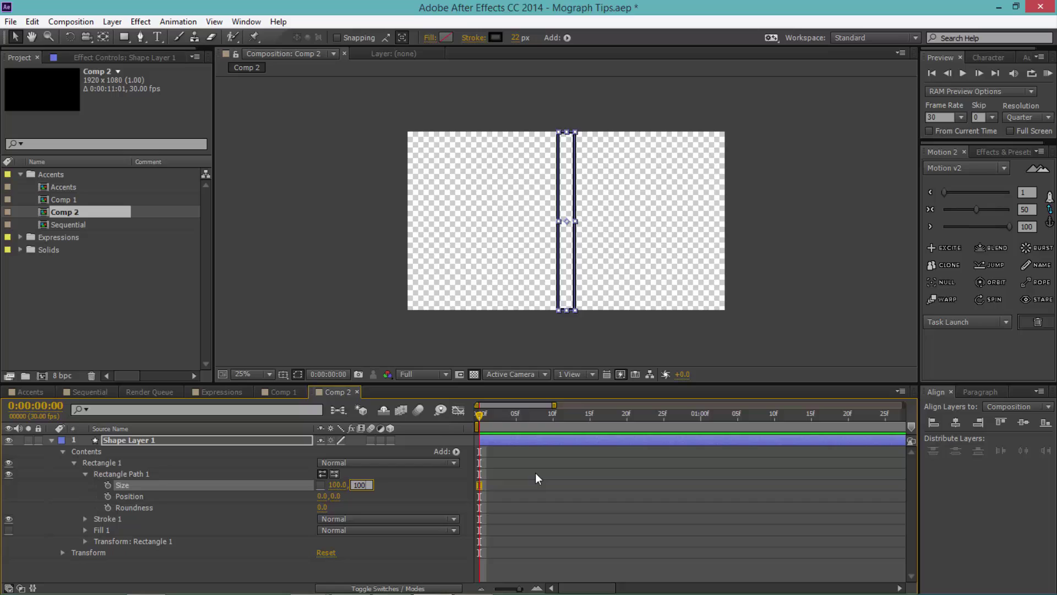
key(Return)
click(539, 472)
click(588, 227)
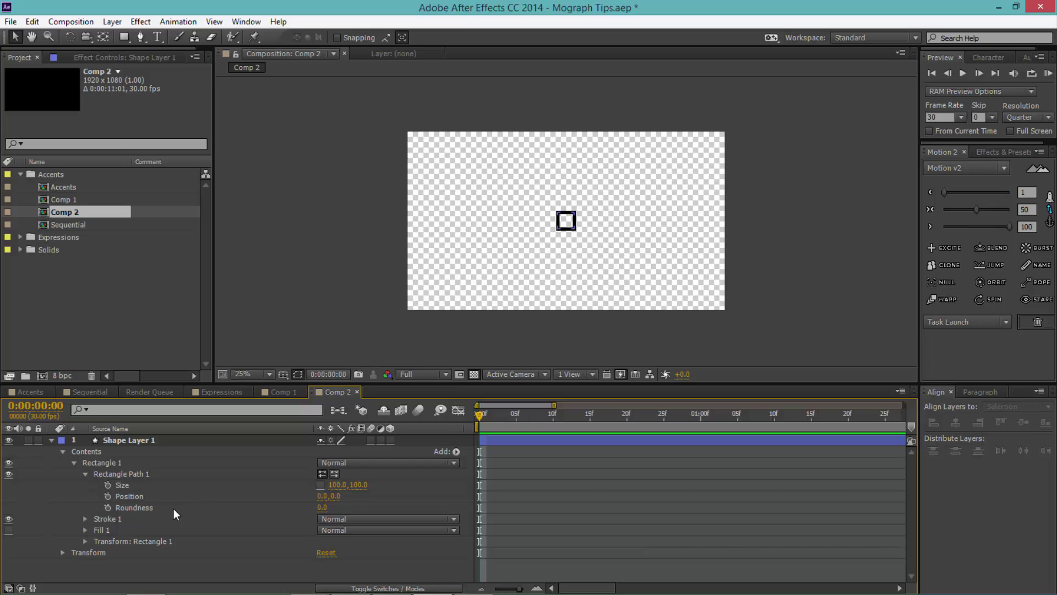
- Keyframe Size and Position, then at frame 24 move the square to 0,-394 with a Size keyframe
click(108, 486)
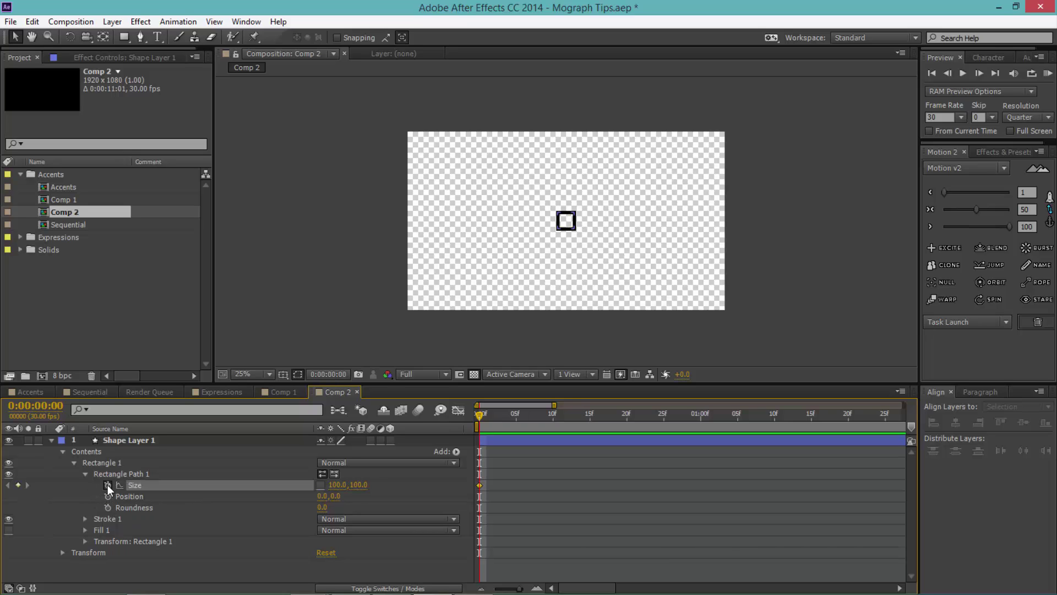
click(108, 496)
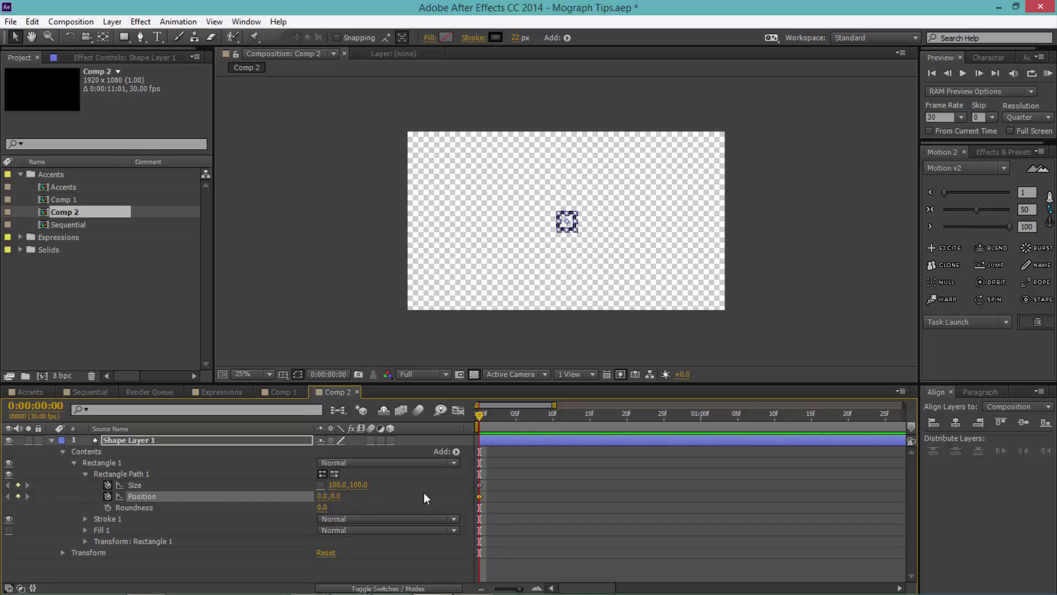
drag(479, 418, 570, 423)
drag(686, 419, 657, 418)
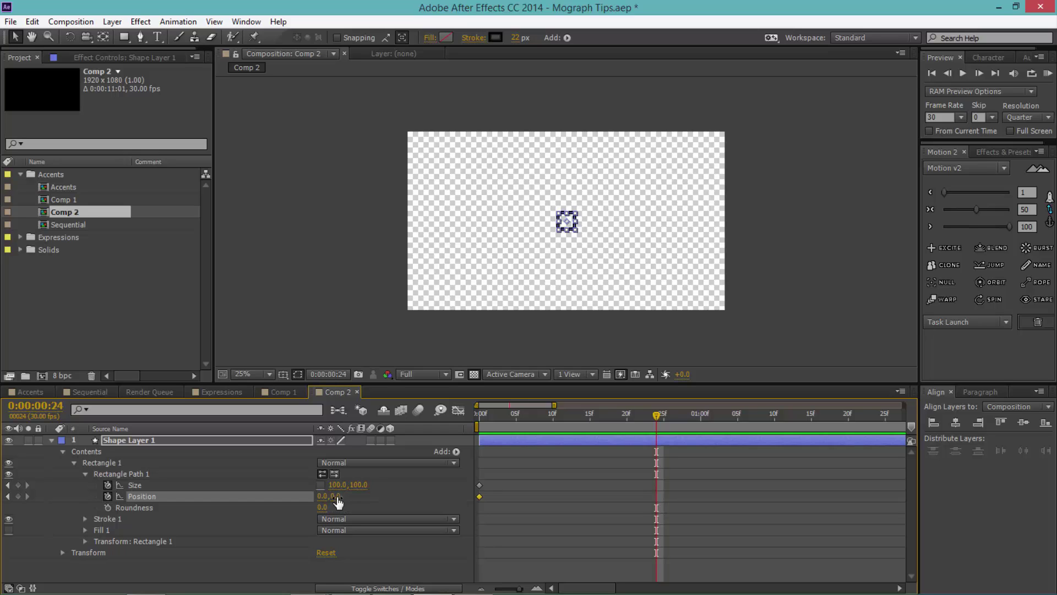
drag(335, 496, 11, 531)
click(436, 478)
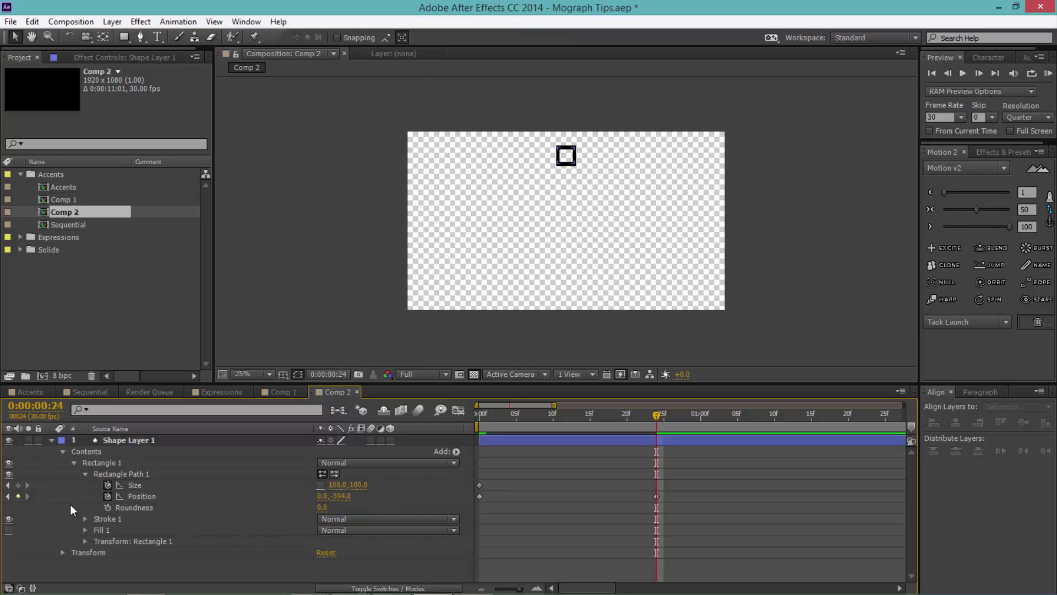
click(18, 485)
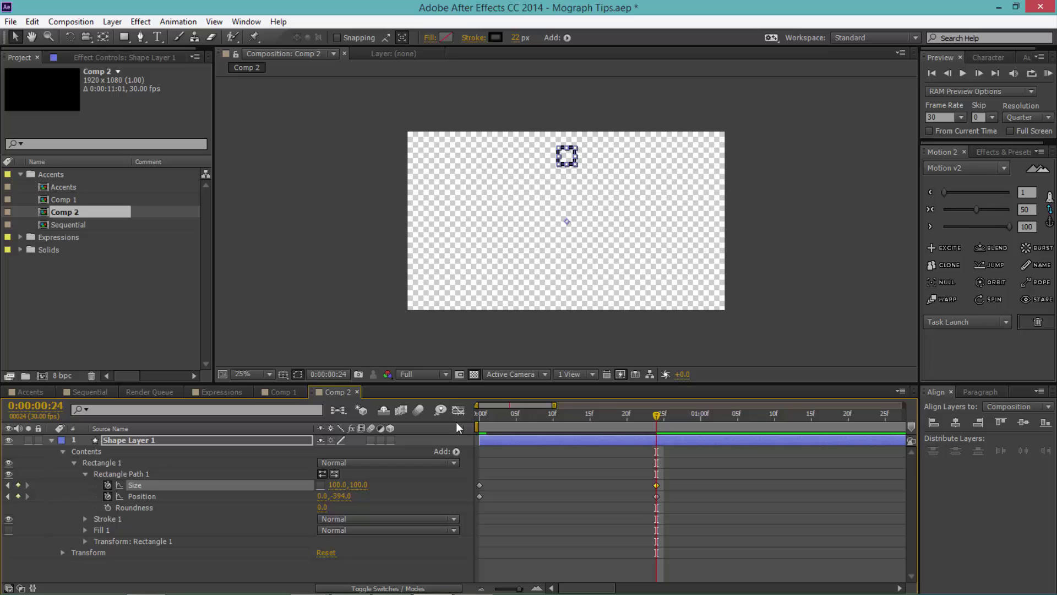
- At frame 0, set the rectangle's size to 0,0
drag(488, 422, 432, 427)
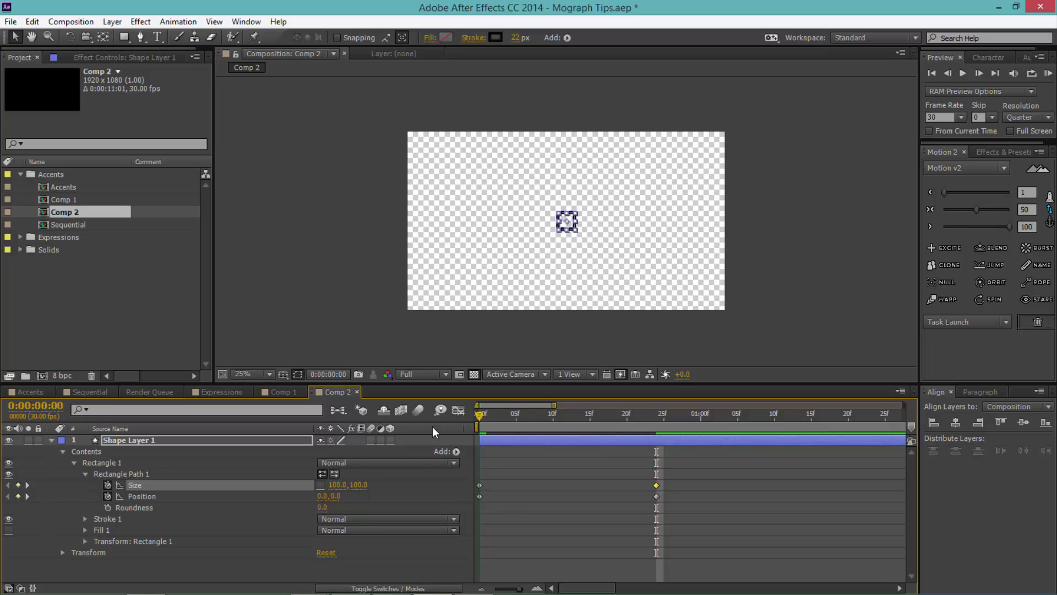
click(338, 485)
text(0)
key(Return)
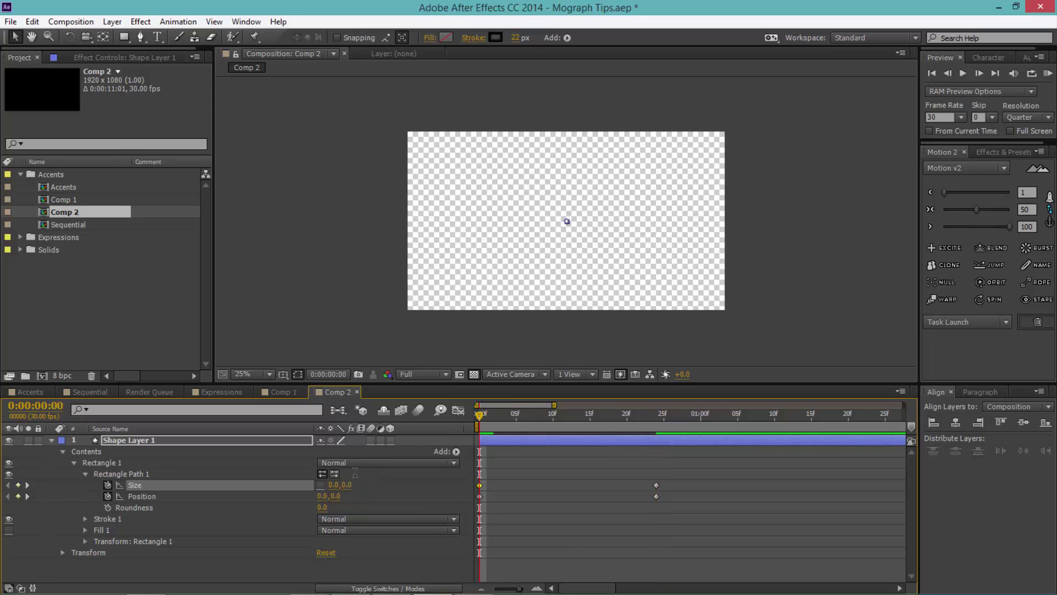
click(580, 498)
- Scrub and preview the square growing and rising over the first second
drag(479, 418, 715, 418)
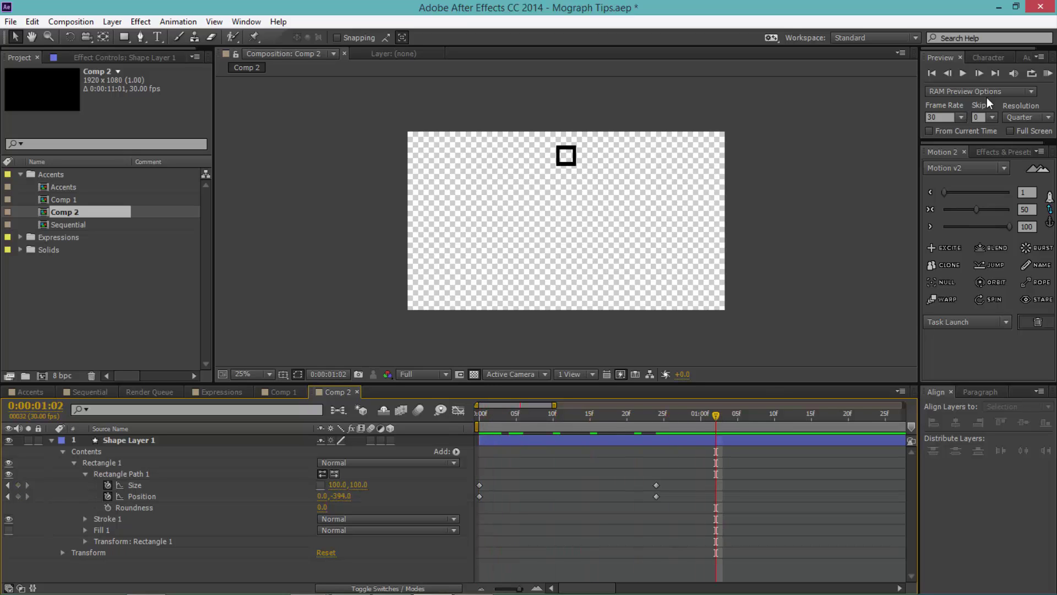
click(1047, 73)
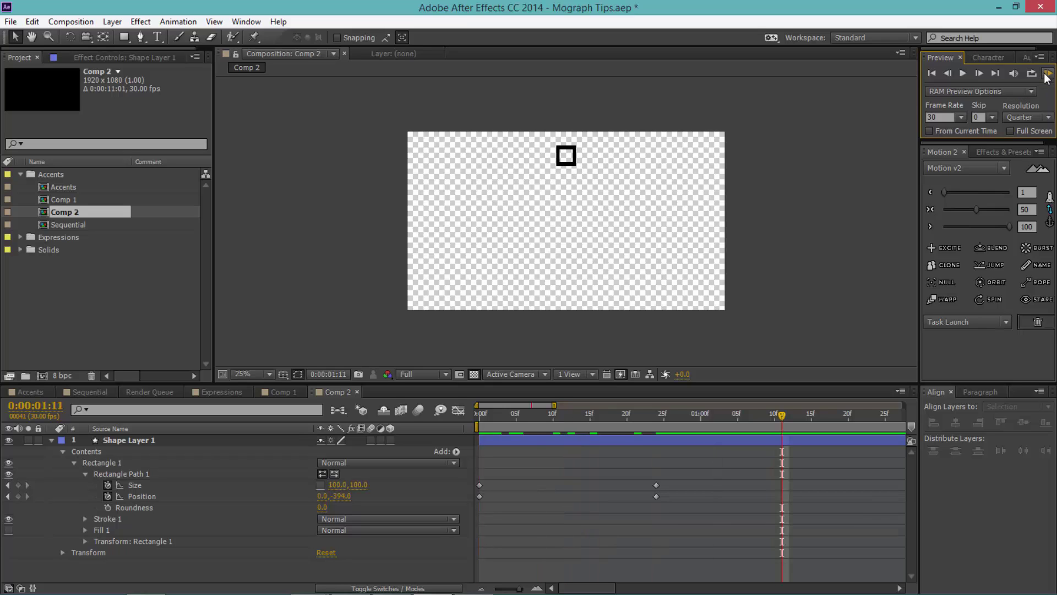
click(541, 422)
click(1048, 74)
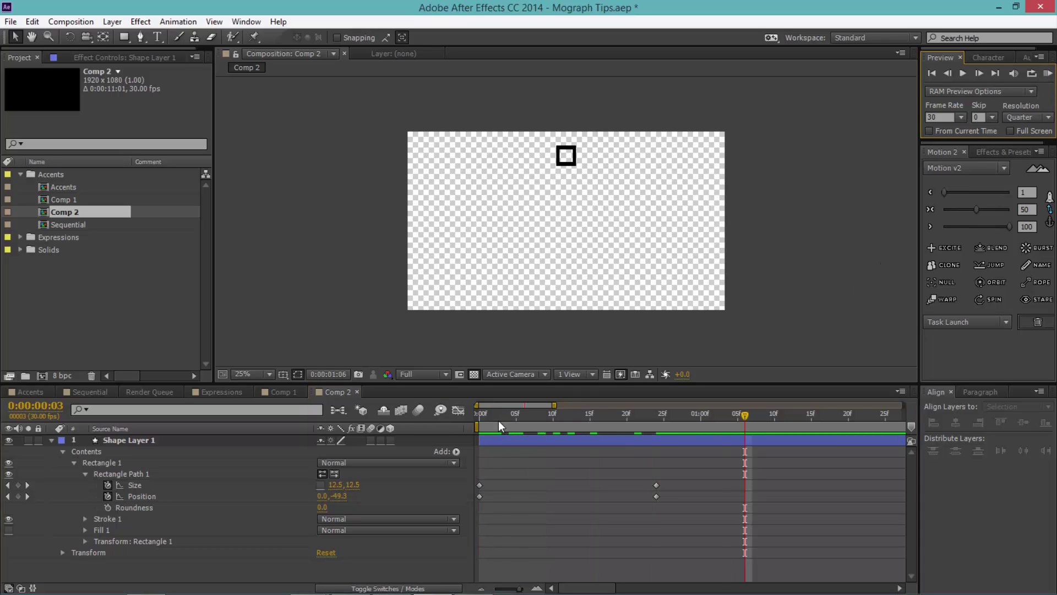
drag(749, 425, 564, 444)
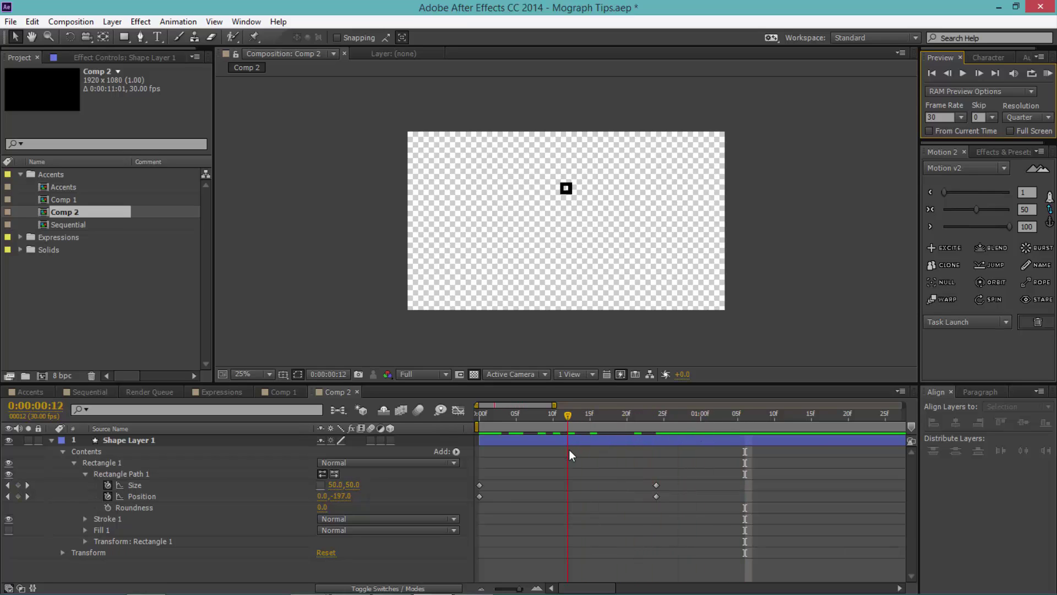
click(85, 519)
scroll(286, 494, down, 2)
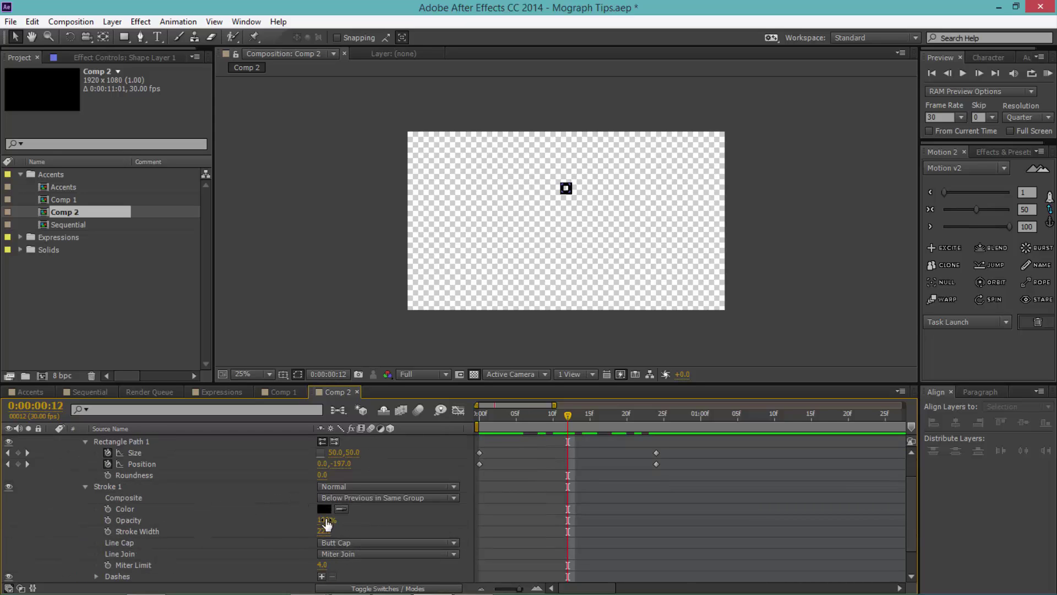
click(324, 531)
text(30)
key(Return)
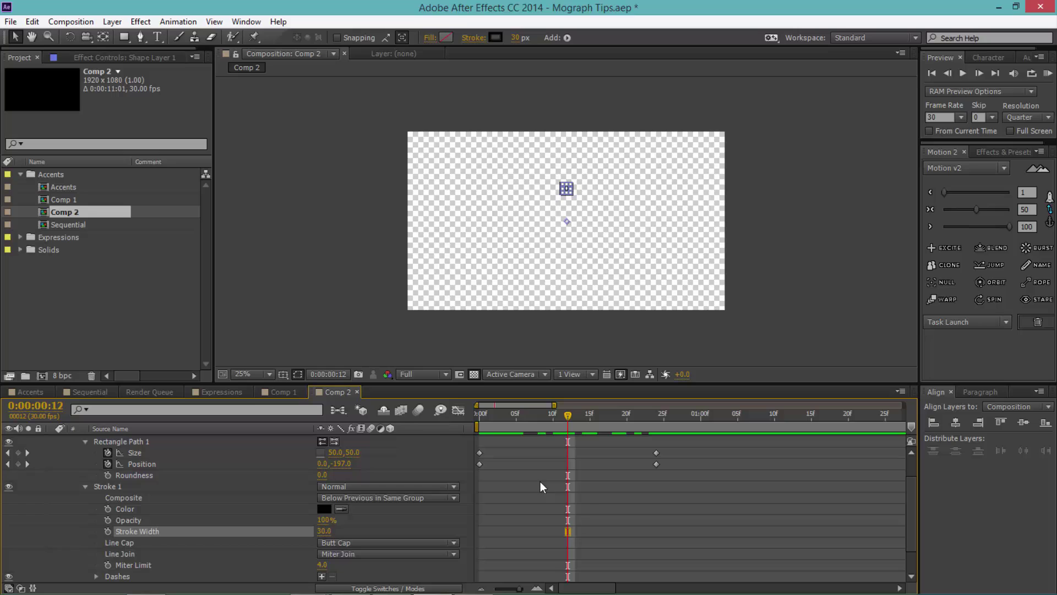
drag(572, 412, 586, 451)
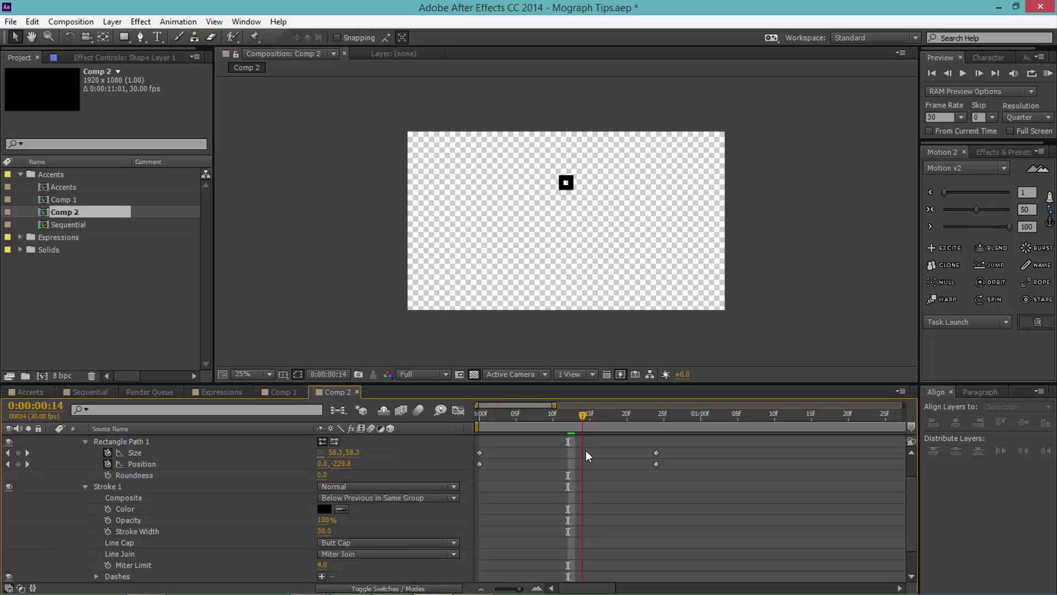
click(108, 531)
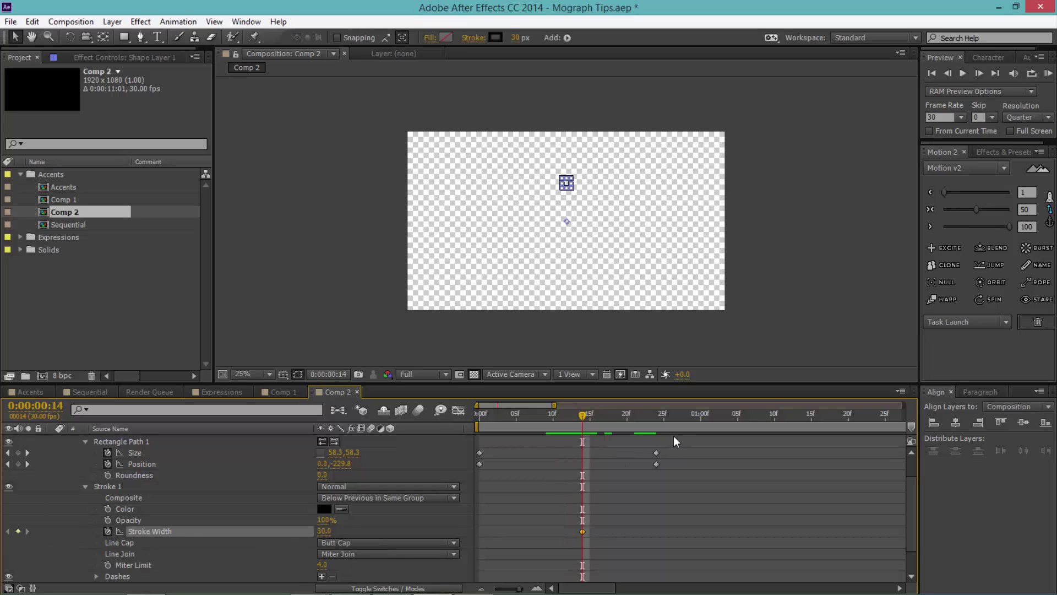
click(653, 418)
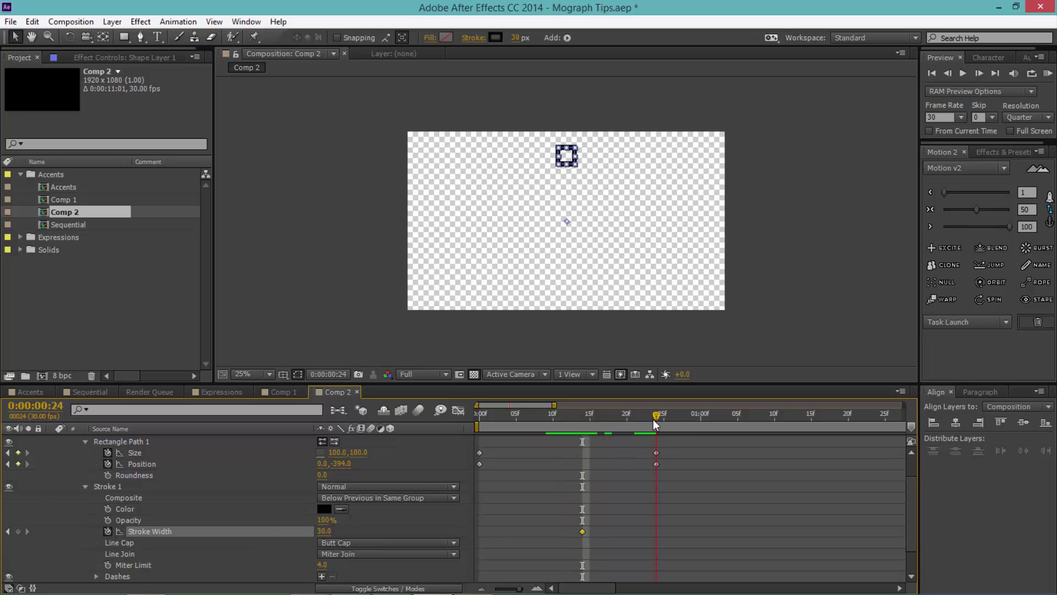
click(325, 531)
text(0)
click(447, 521)
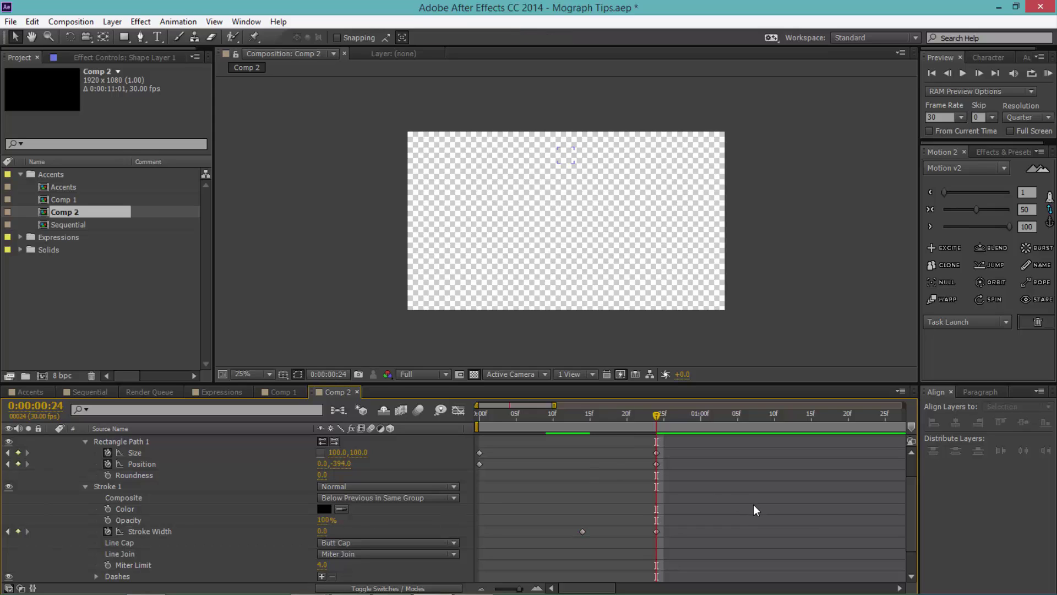
click(1048, 73)
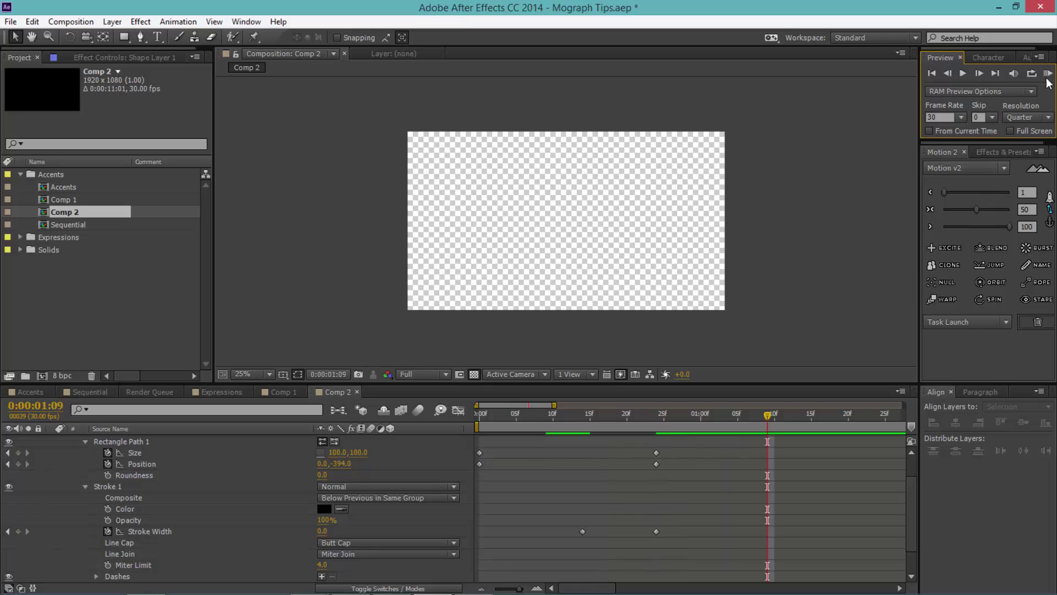
key(space)
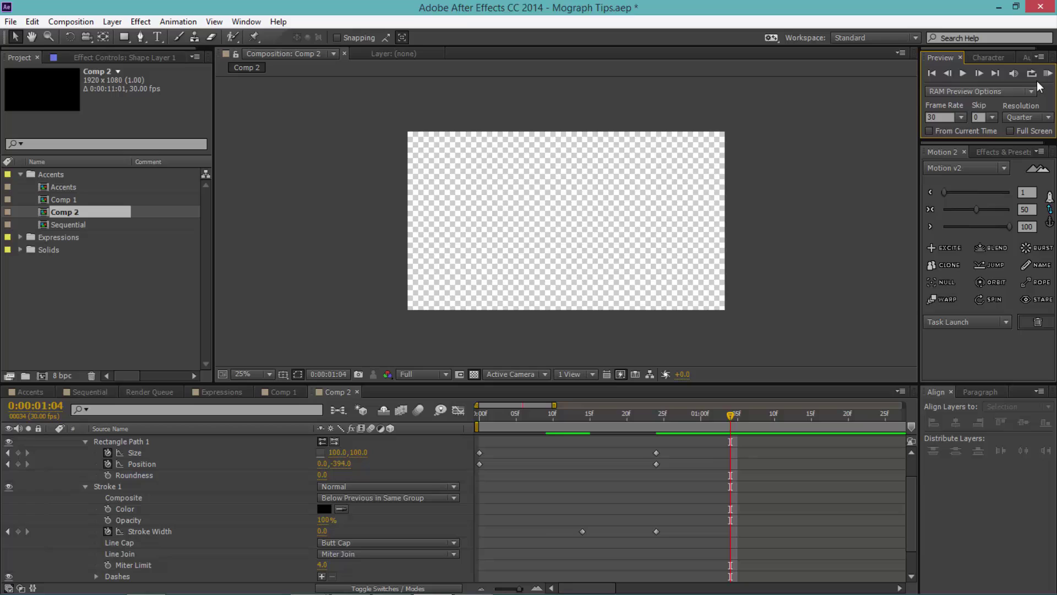
click(1044, 77)
click(811, 487)
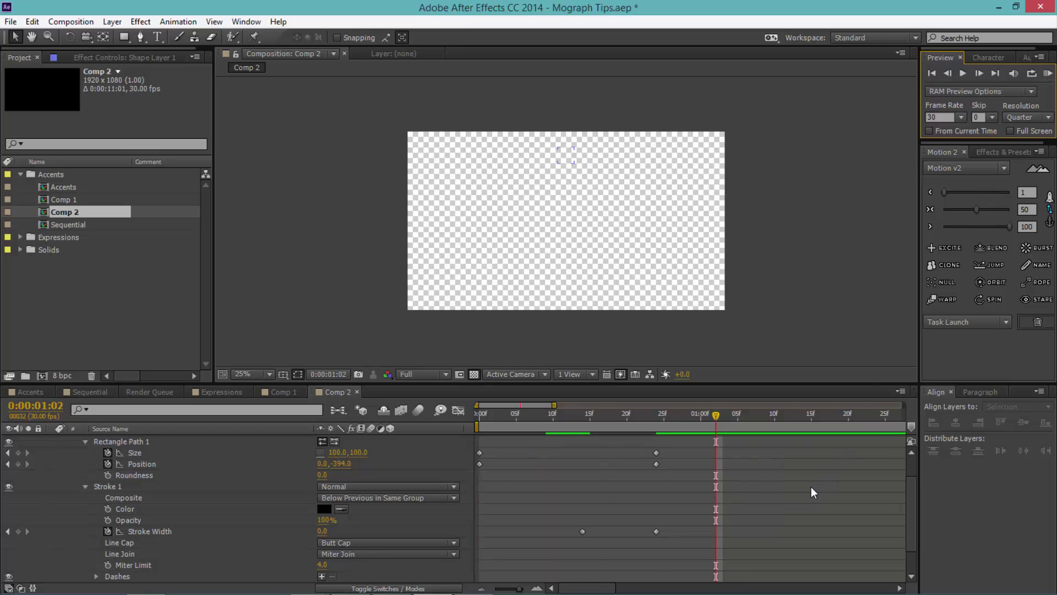
click(1048, 74)
click(775, 372)
- Apply Easy Ease to the Size and Position keyframes and preview the eased motion
drag(695, 488, 430, 446)
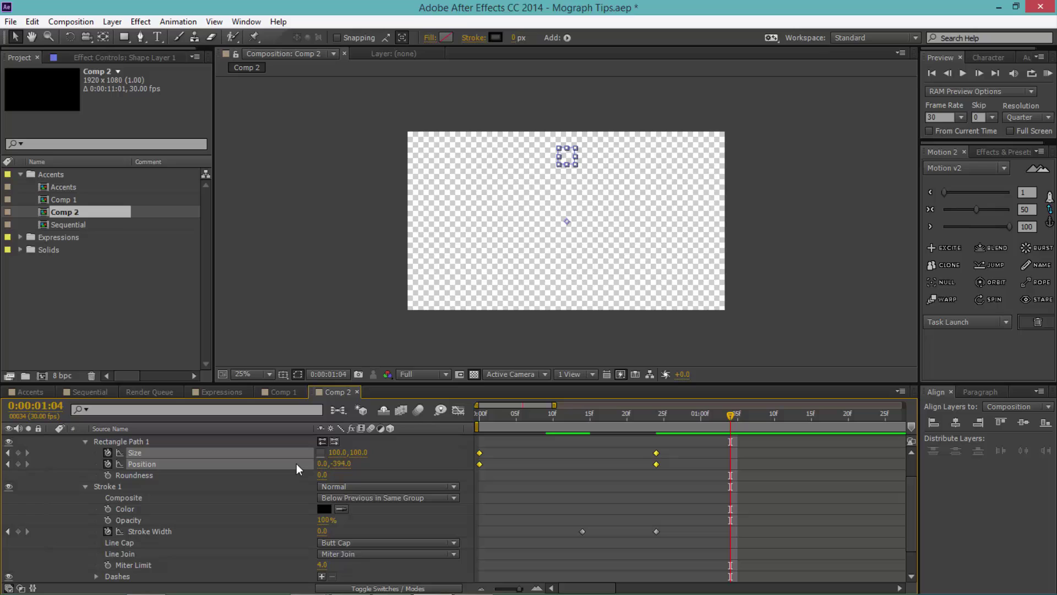
right_click(479, 465)
mouse_move(496, 460)
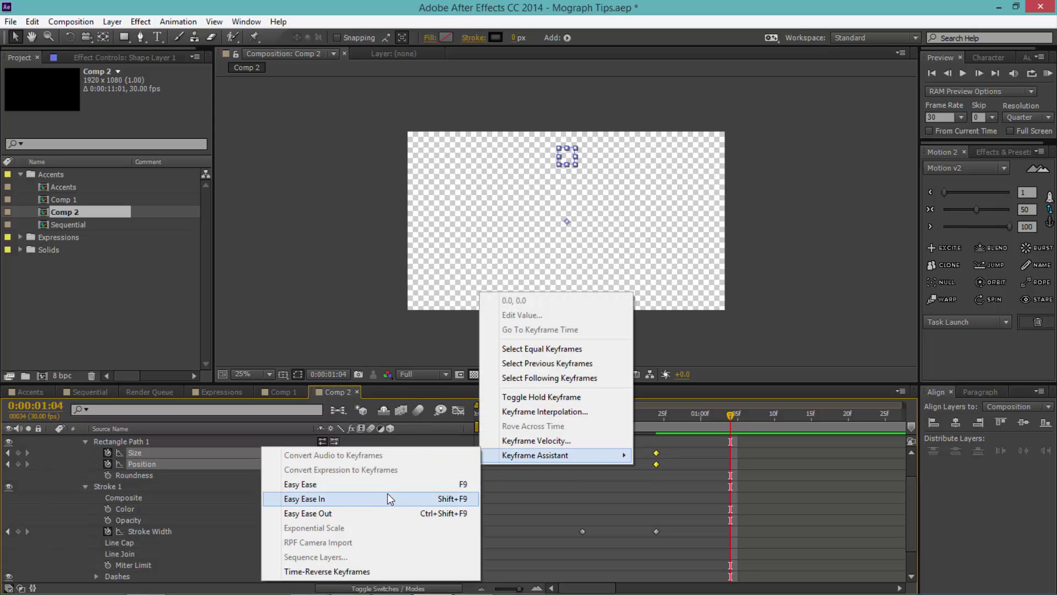
click(388, 484)
click(600, 484)
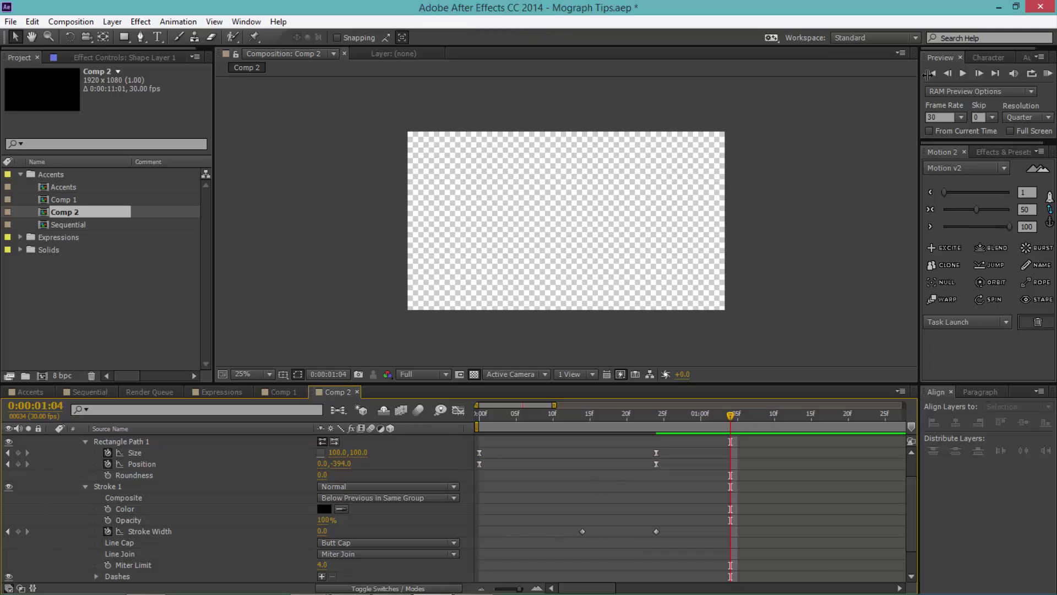
click(1048, 73)
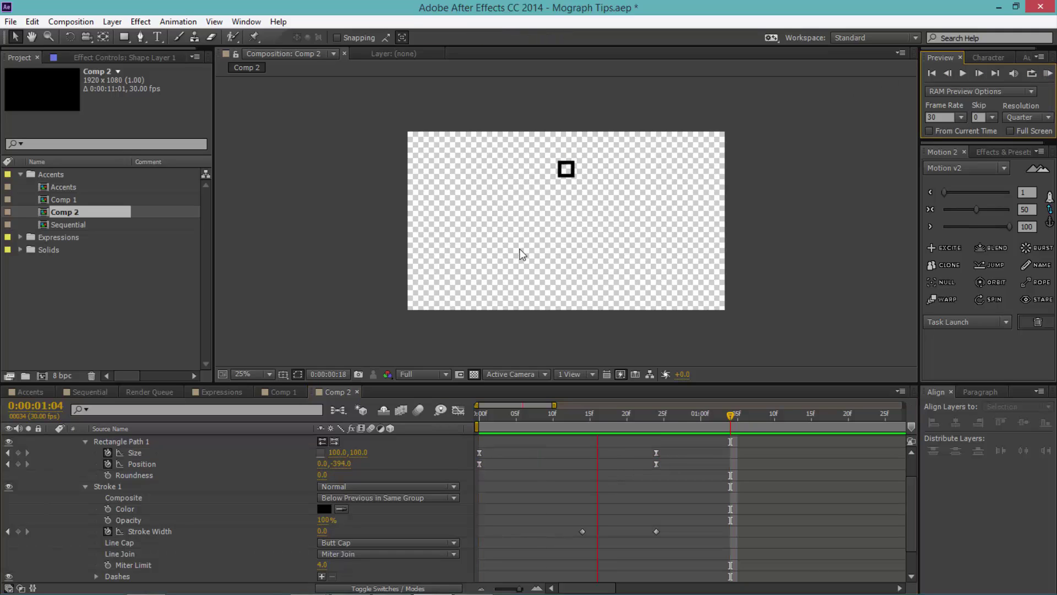
click(1049, 78)
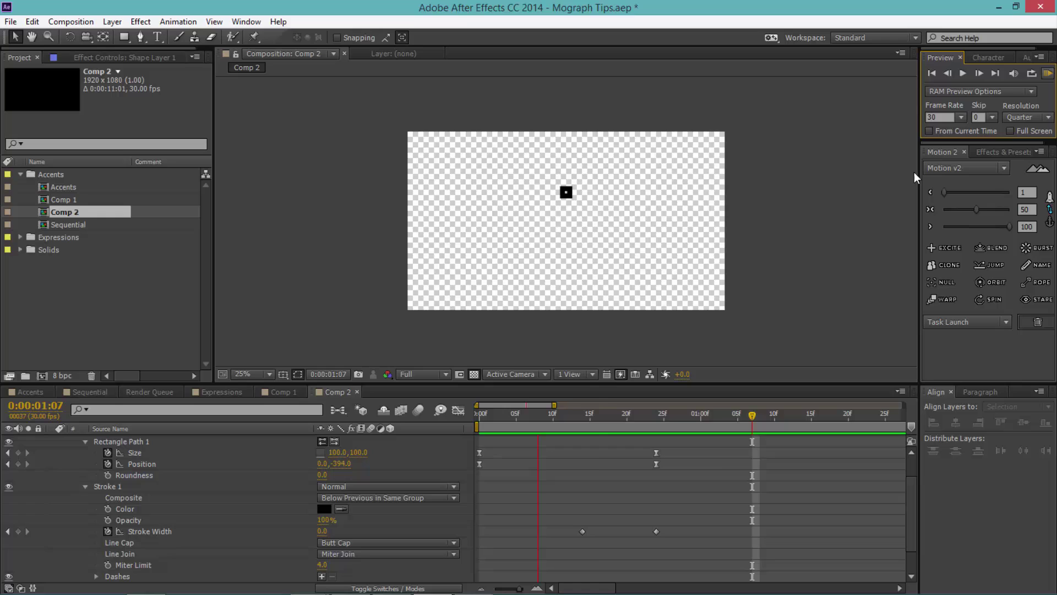
- In the speed graph, adjust the Size and Position keyframe influence so end keyframes reach about 97%
drag(754, 415, 738, 415)
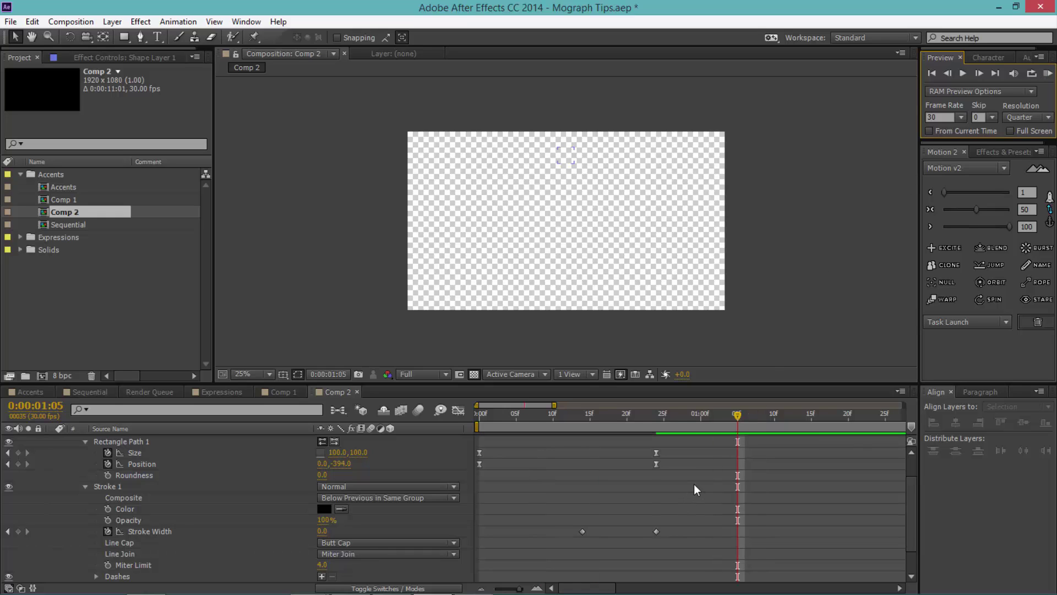
drag(694, 484, 316, 438)
click(457, 411)
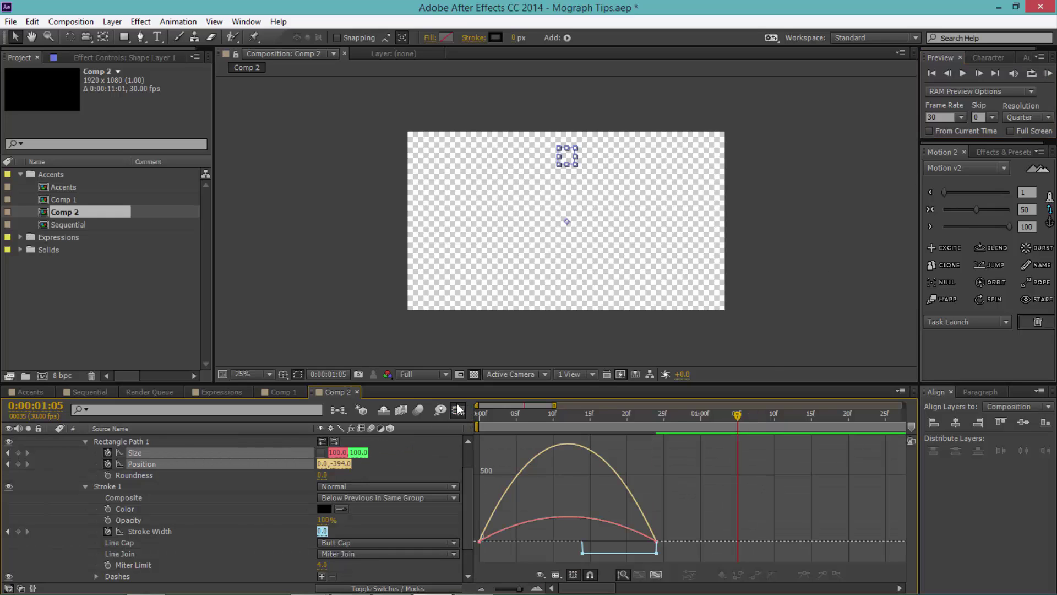
click(555, 575)
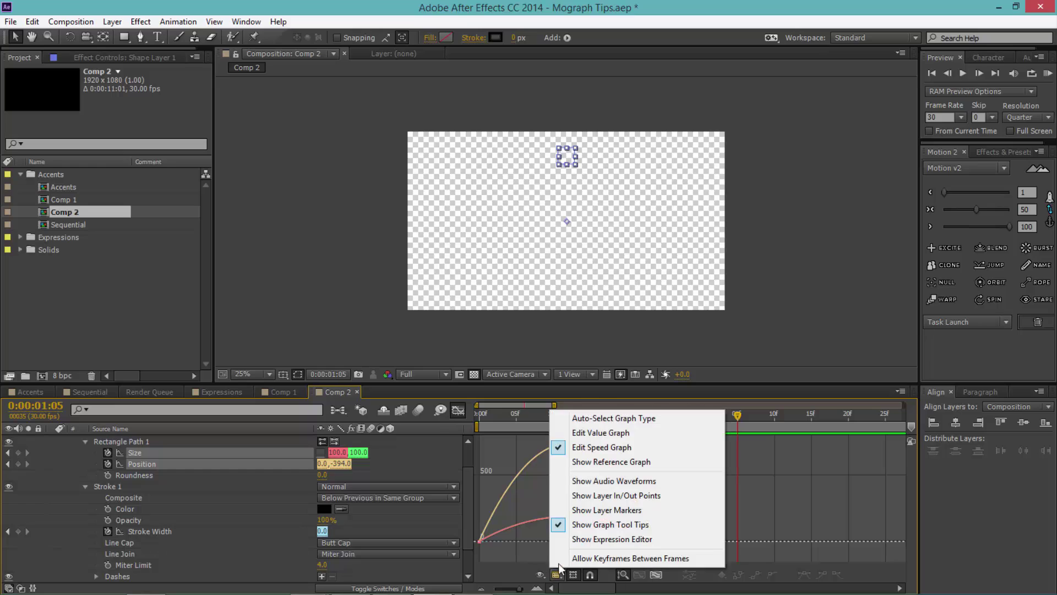
click(520, 544)
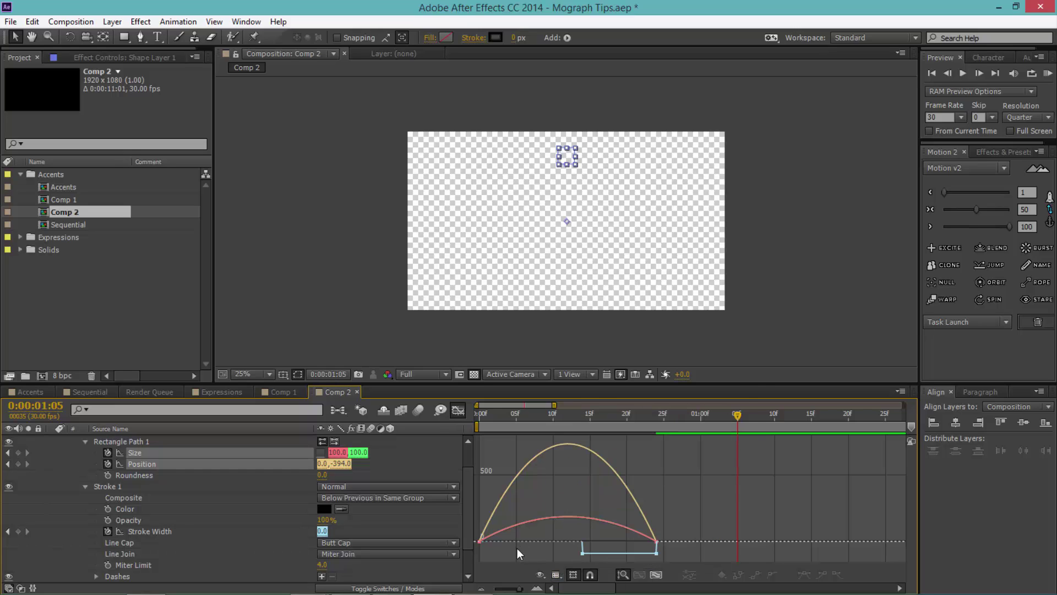
drag(466, 527, 486, 544)
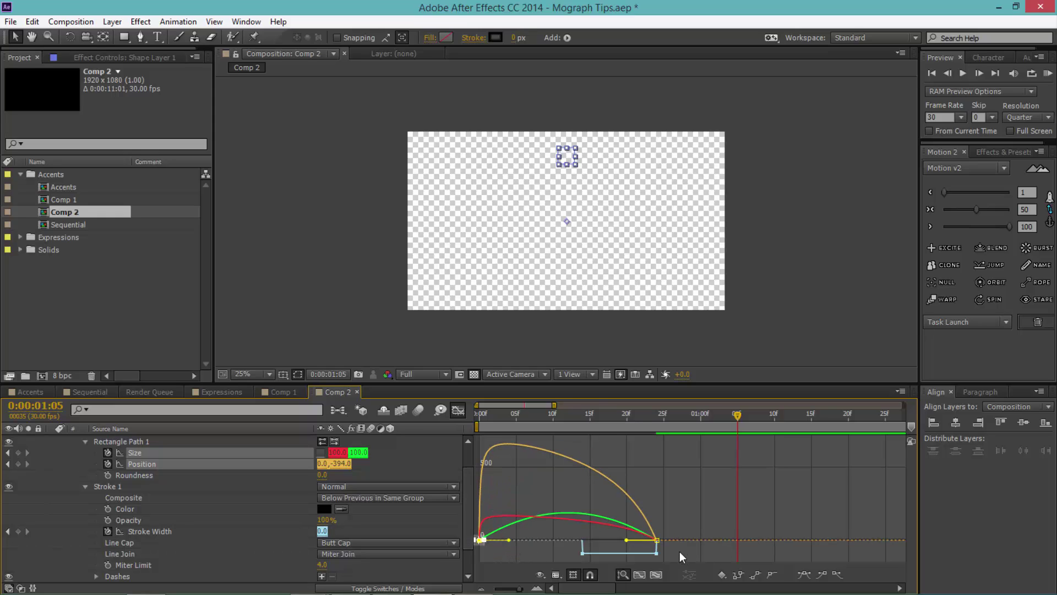
click(680, 551)
drag(685, 526, 570, 541)
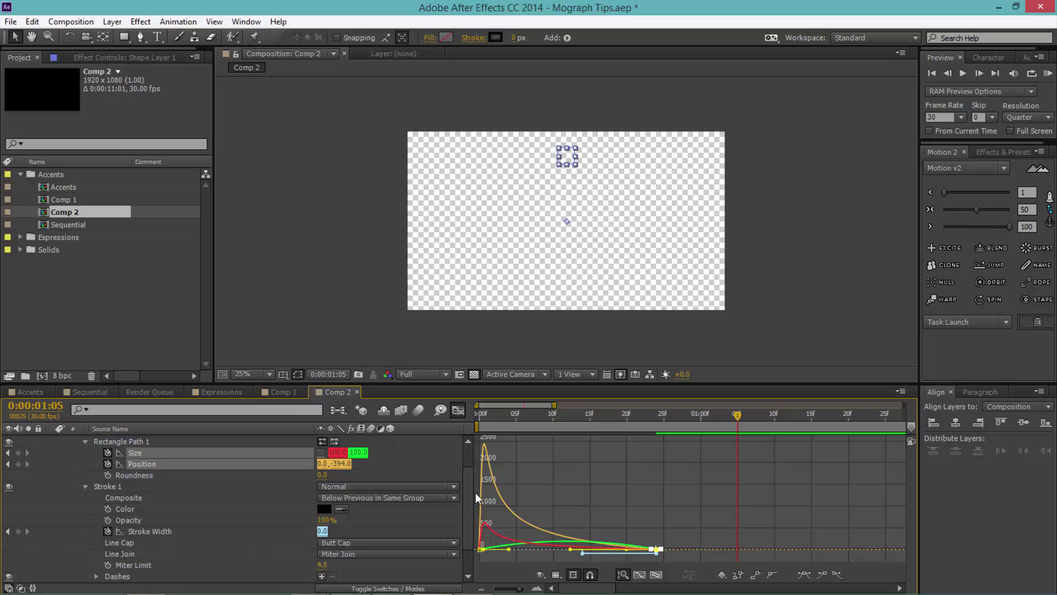
- Return to the keyframe view and preview the burst motion
click(458, 411)
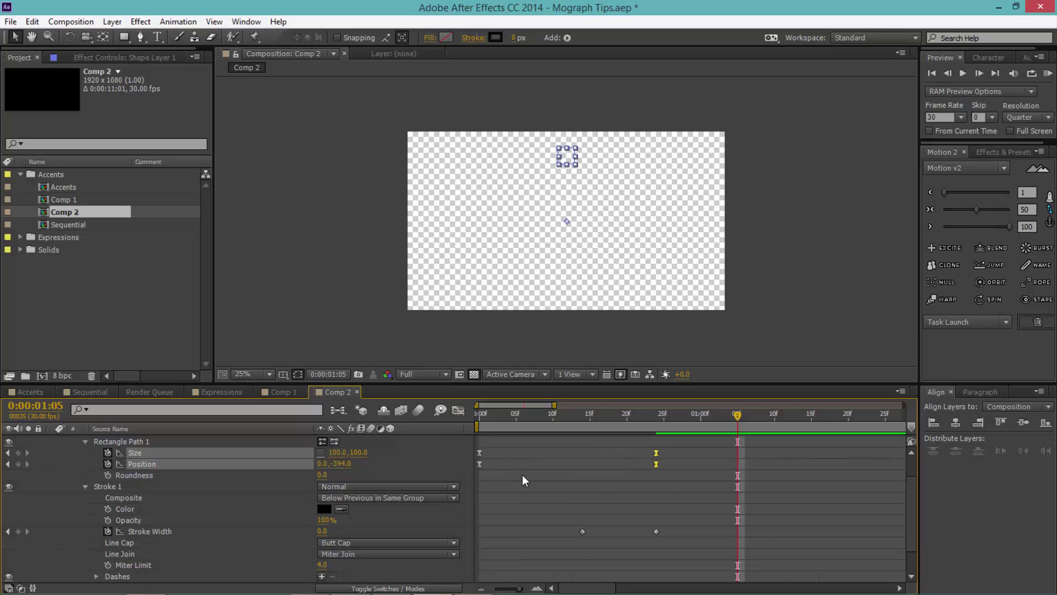
click(573, 520)
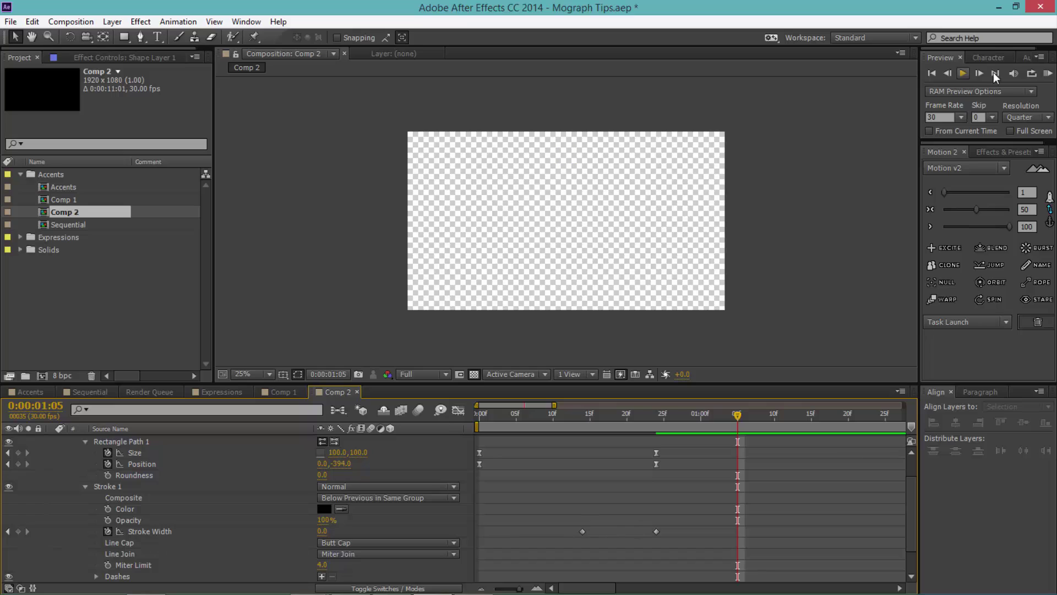
click(1048, 72)
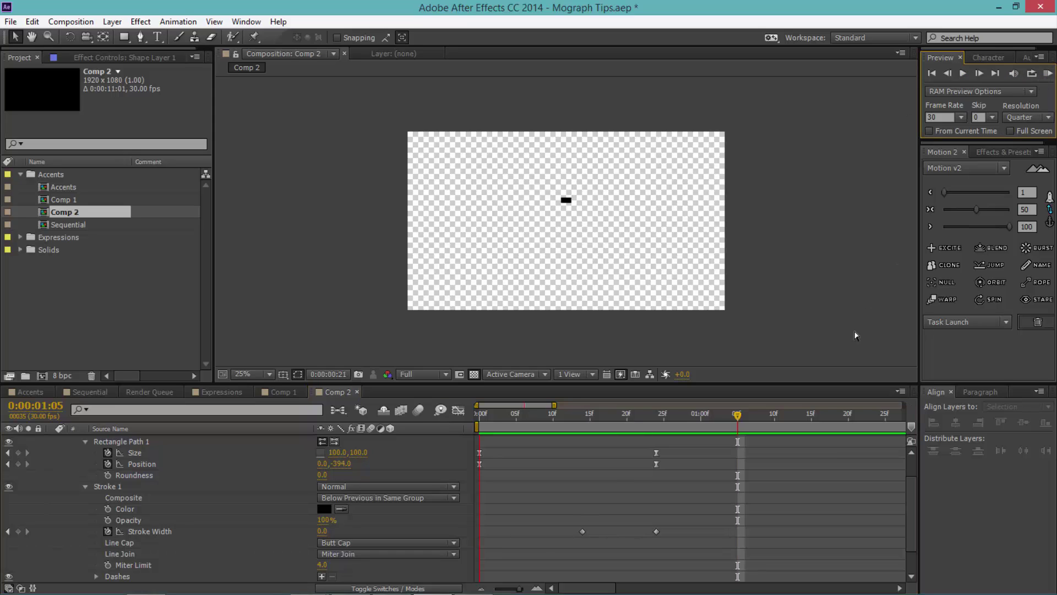
click(1048, 72)
click(1048, 73)
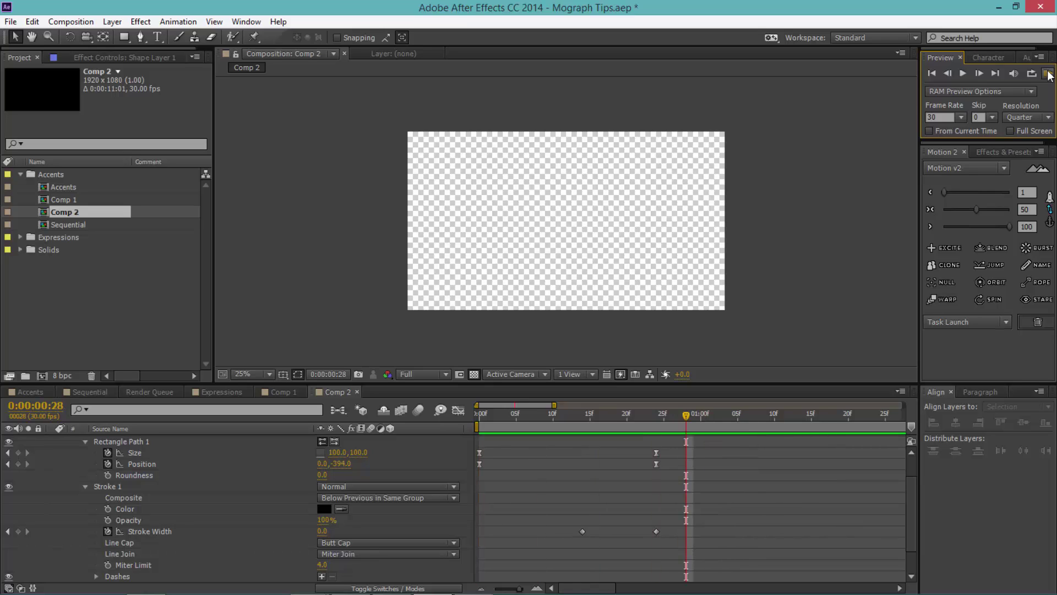
- Apply Easy Ease to the Stroke Width keyframes
right_click(805, 521)
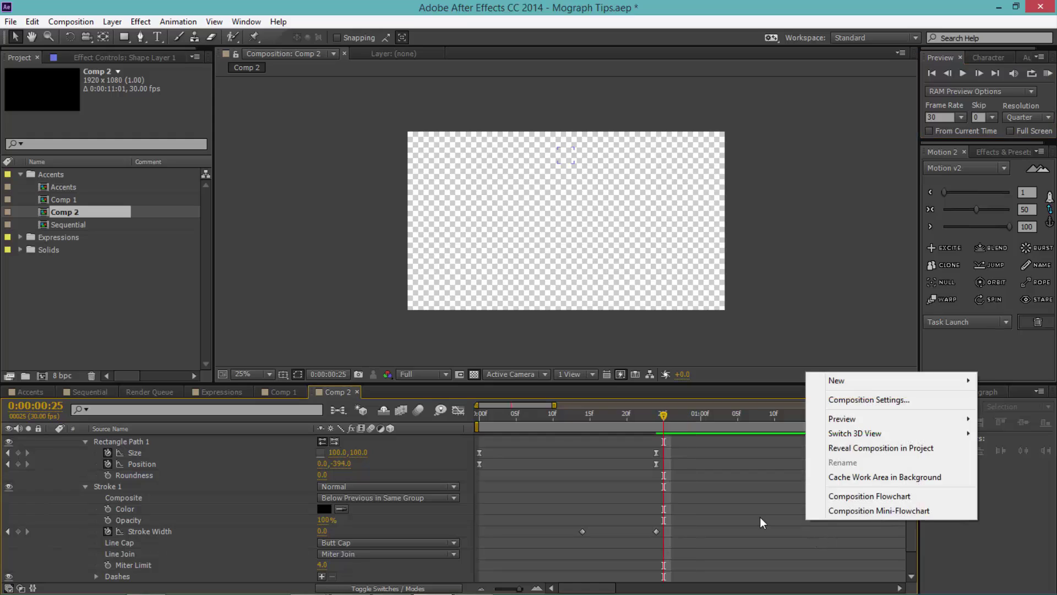
click(588, 512)
drag(564, 514, 736, 560)
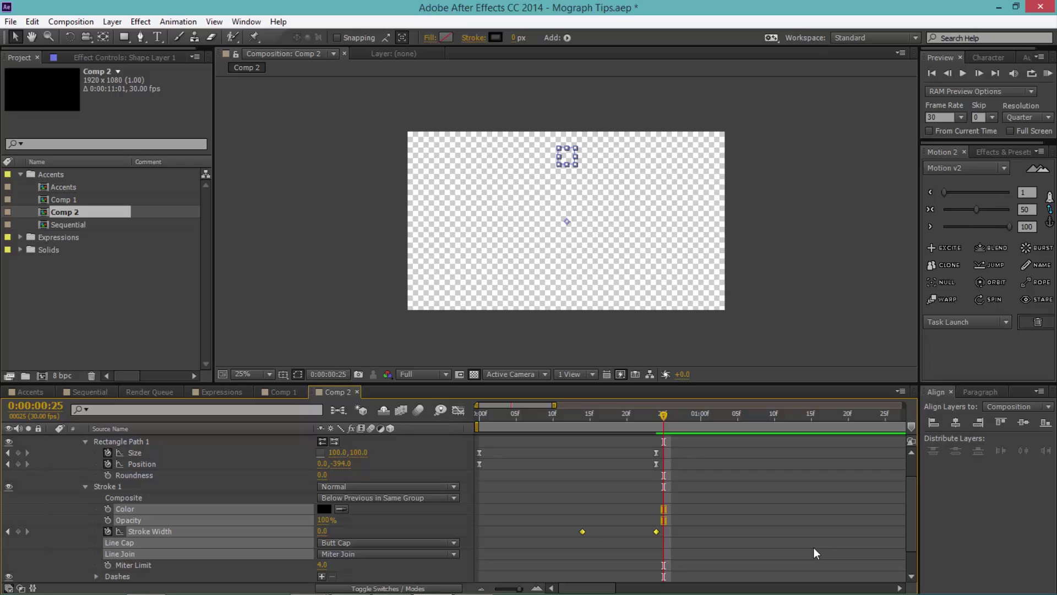
right_click(582, 532)
mouse_move(597, 525)
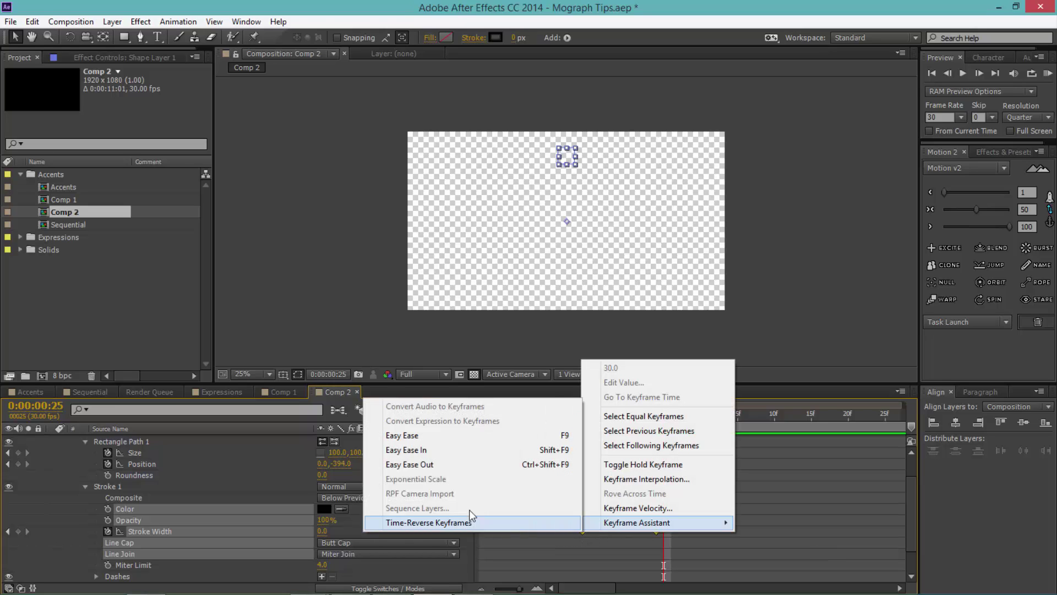
click(418, 438)
- Collapse Shape Layer 1 in the timeline and preview the animation
click(544, 488)
scroll(544, 488, up, 1)
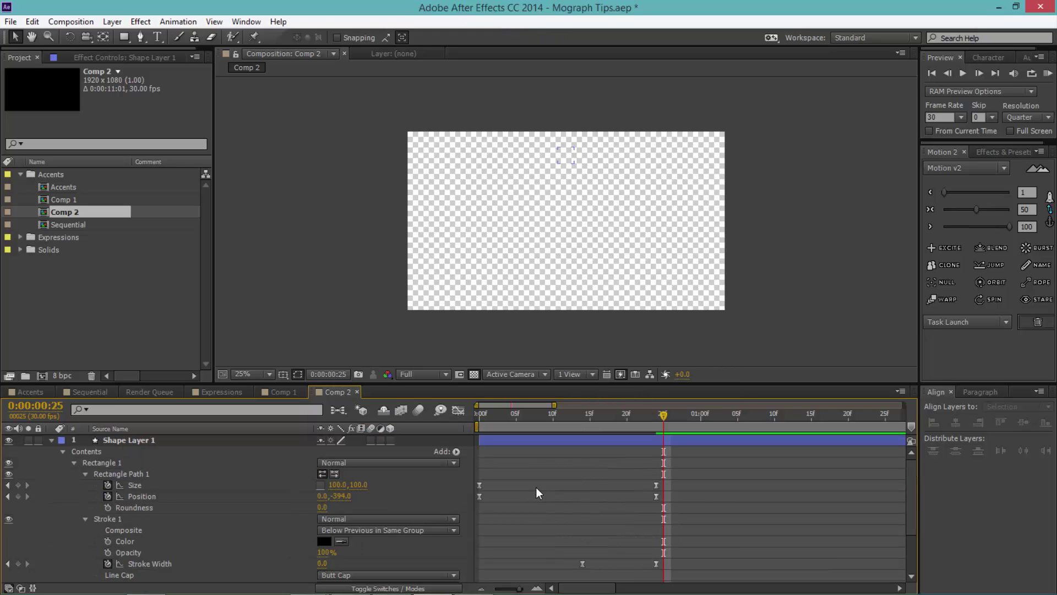
click(52, 441)
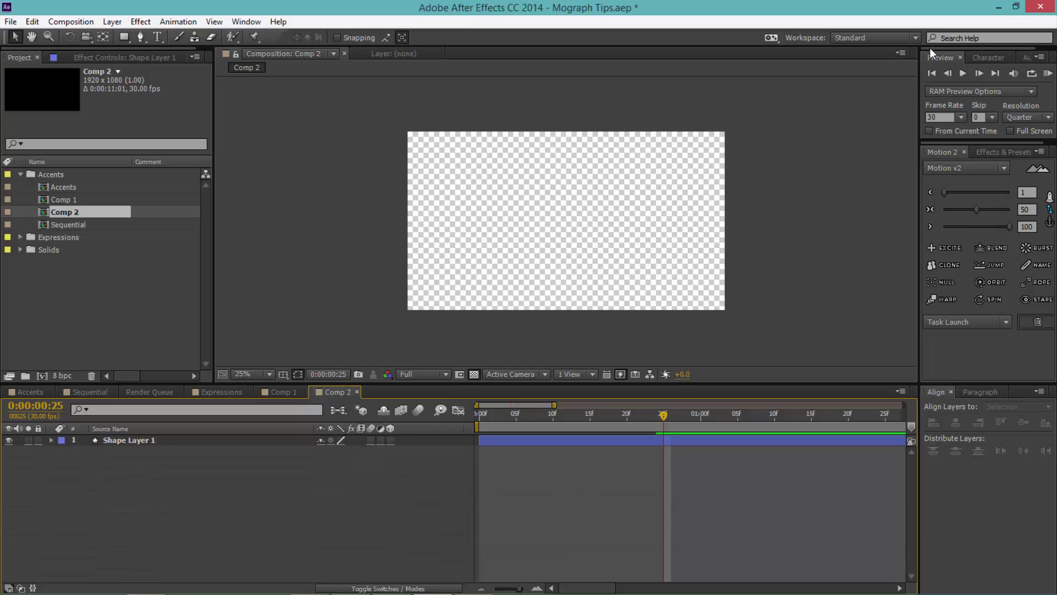
click(1047, 75)
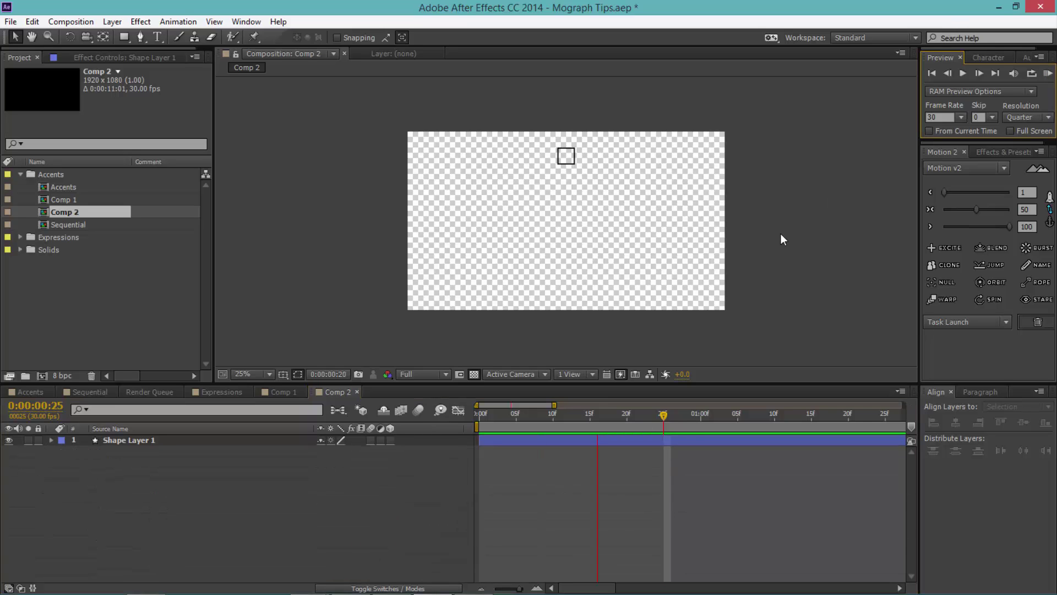
- Preview the animation, stop it, and expand Shape Layer 1's properties
click(1048, 75)
click(1043, 77)
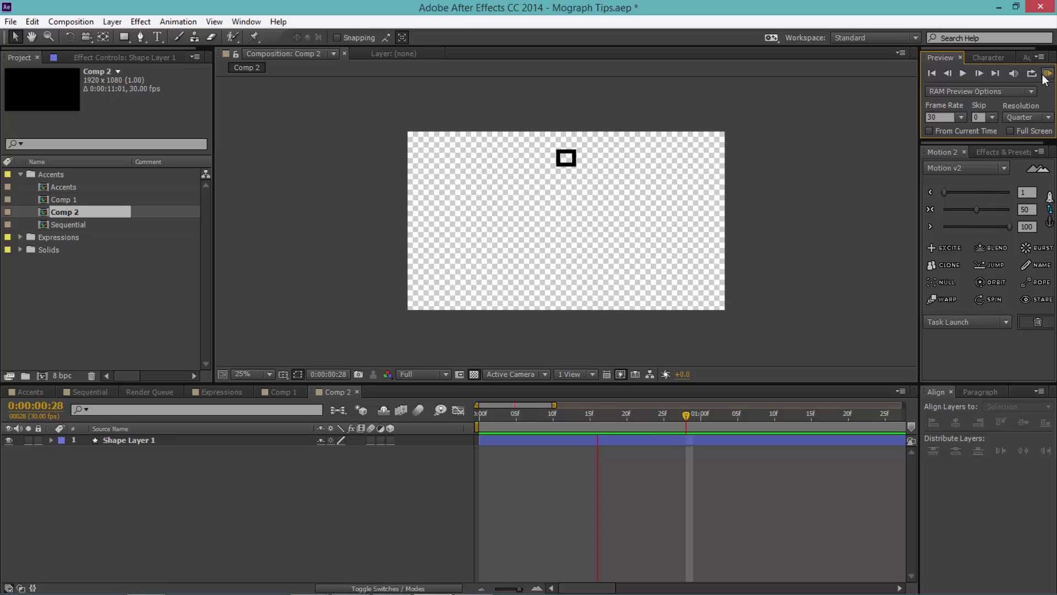
key(space)
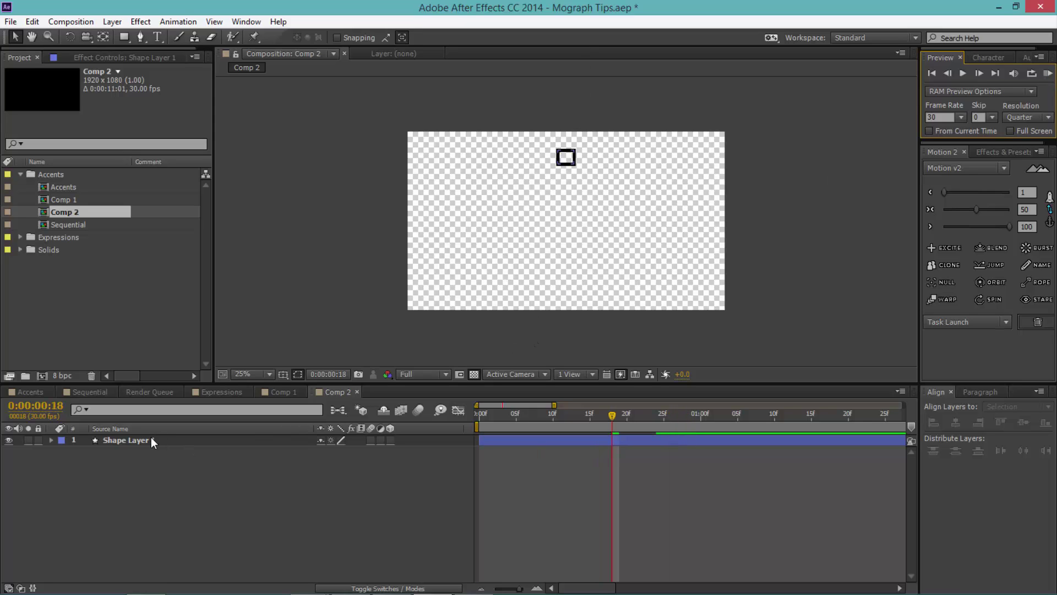
click(51, 440)
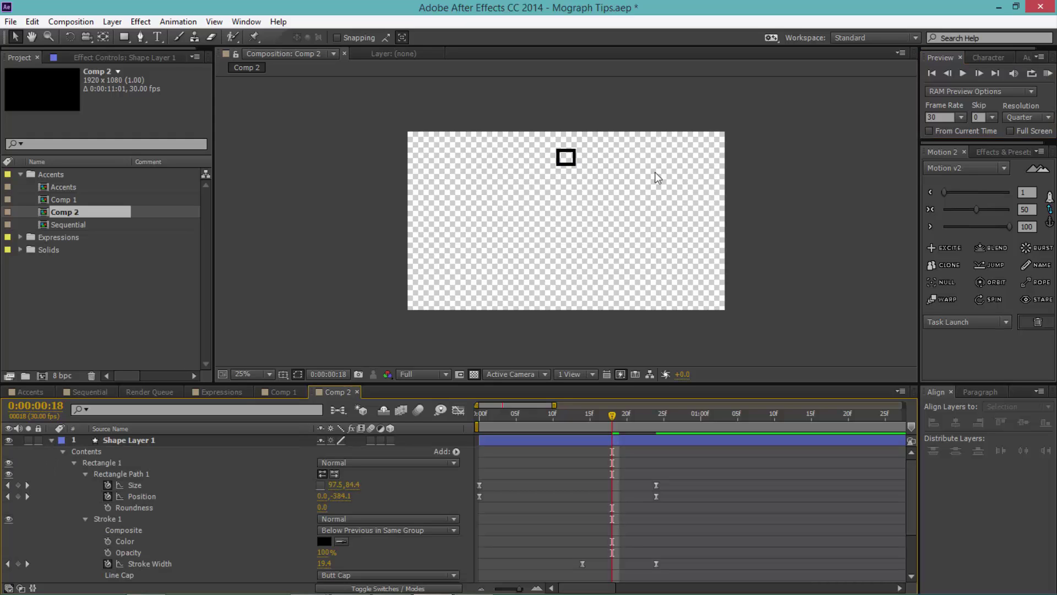
click(62, 452)
- Add a Repeater to the square's contents and expand Repeater 1's settings
click(457, 451)
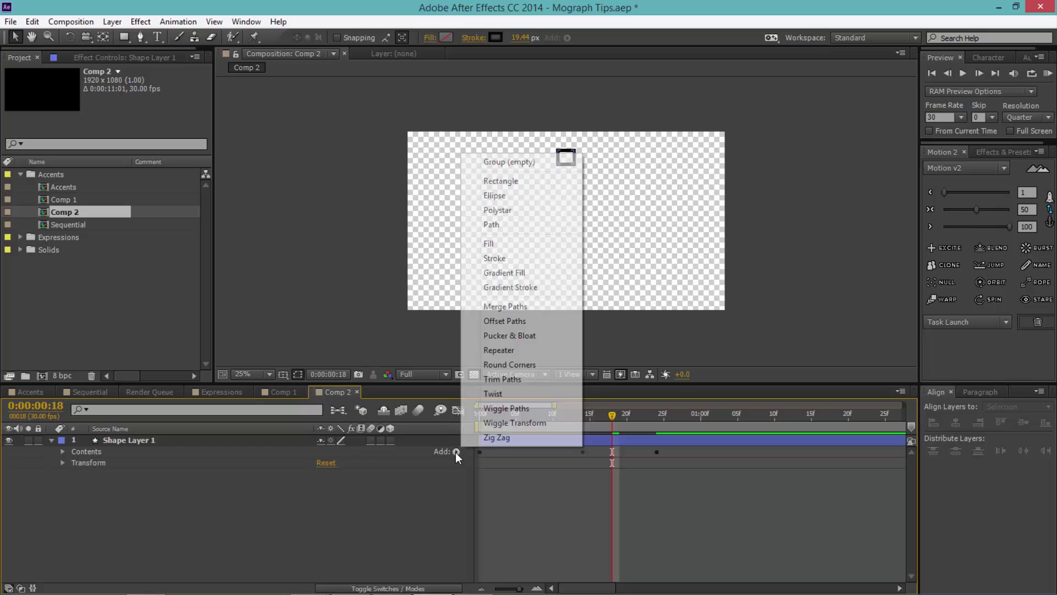
click(498, 359)
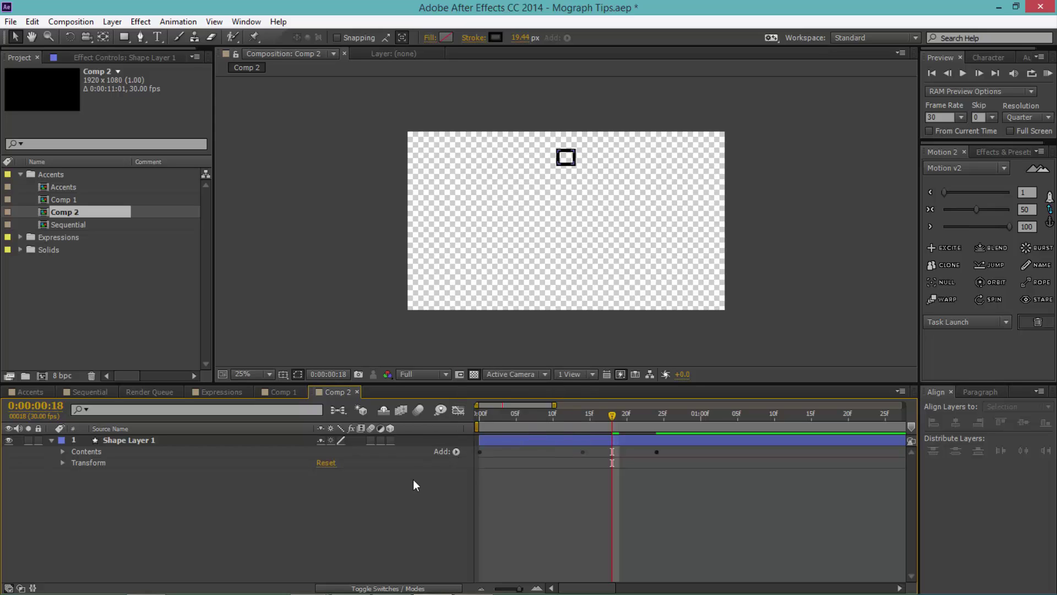
click(456, 451)
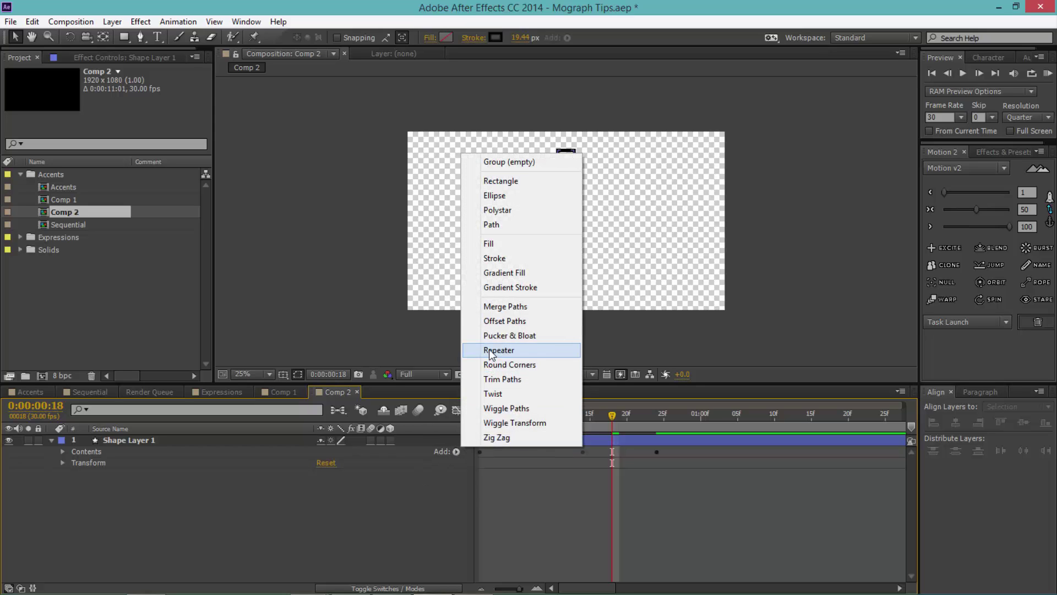
click(492, 355)
click(63, 451)
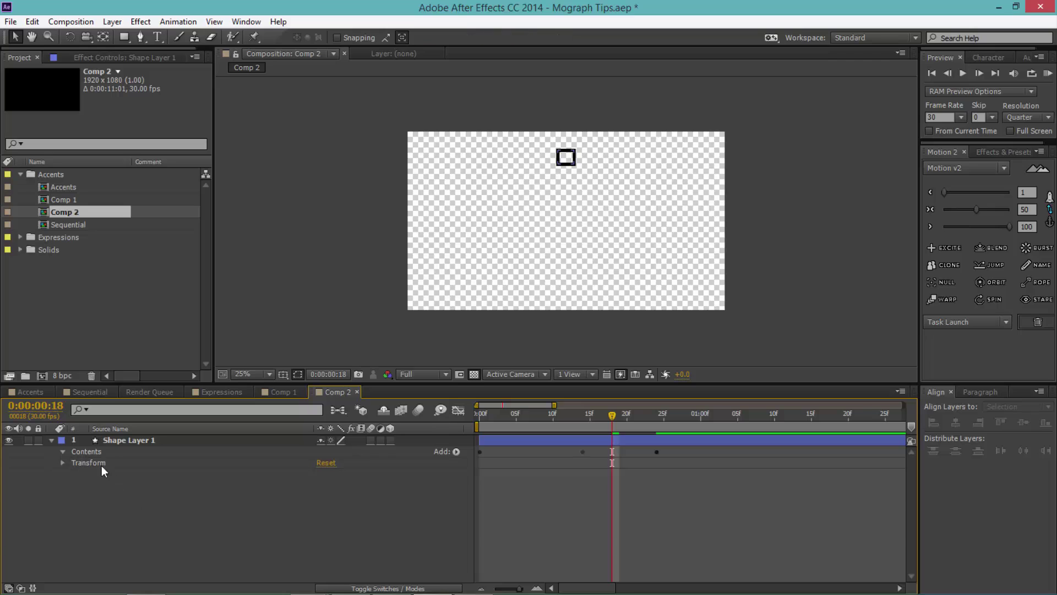
click(74, 451)
click(456, 452)
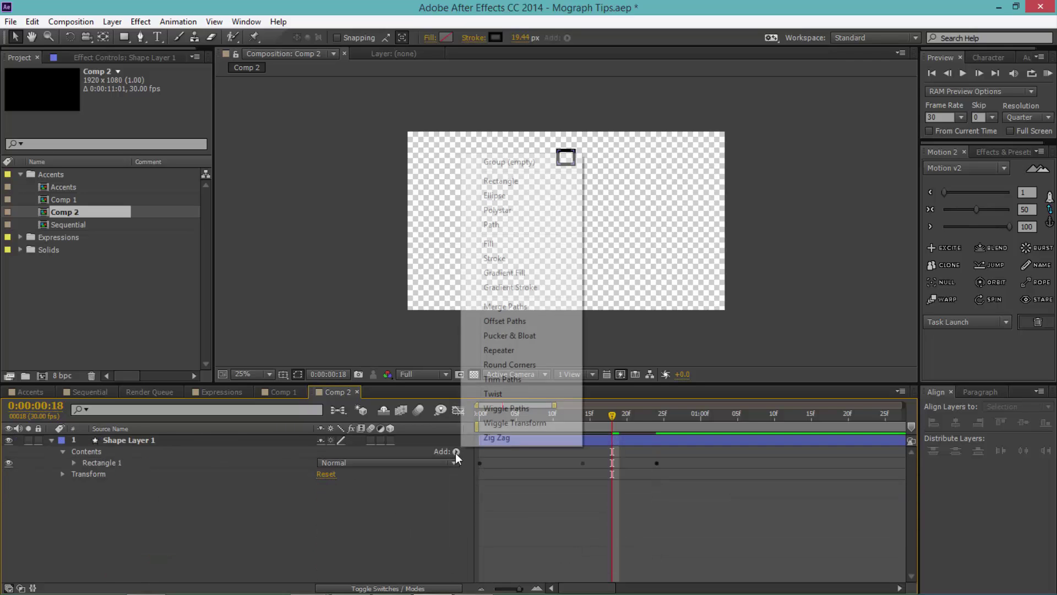
click(503, 349)
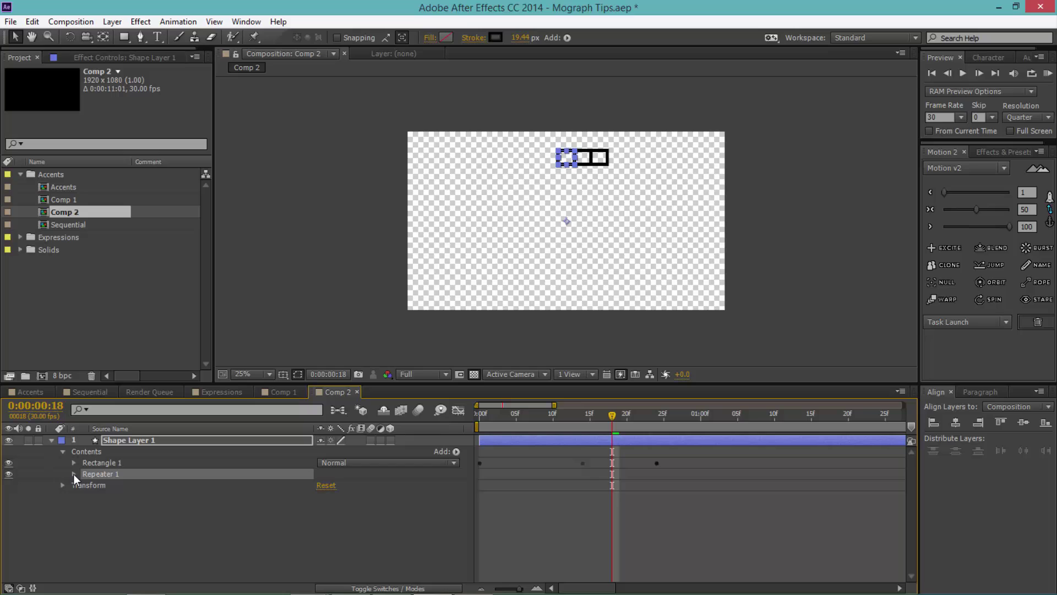
click(74, 474)
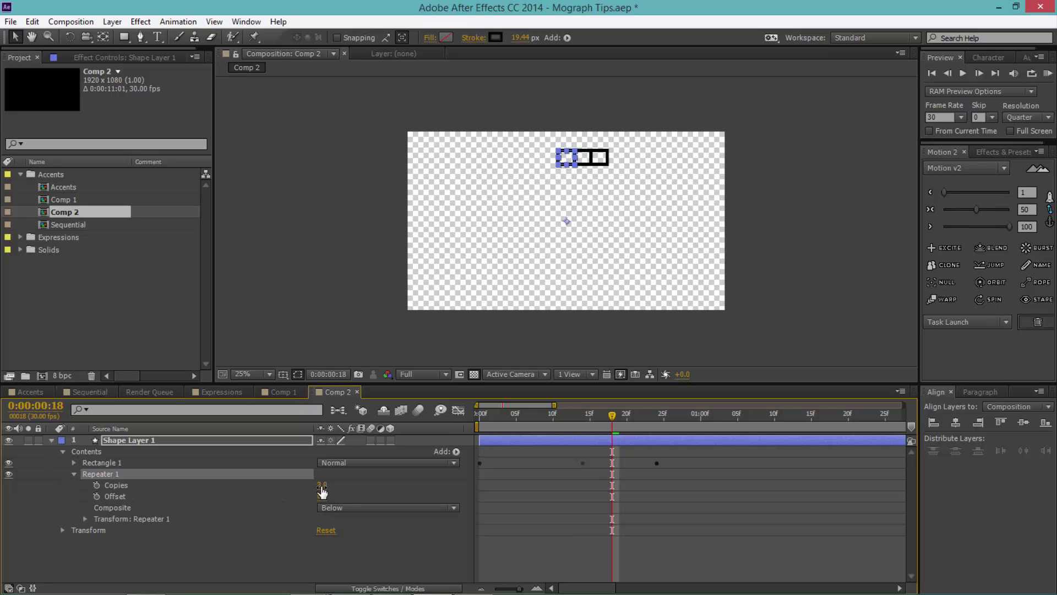
- Set the Repeater to 6 copies with a 0 position offset
click(322, 484)
text(6)
click(126, 530)
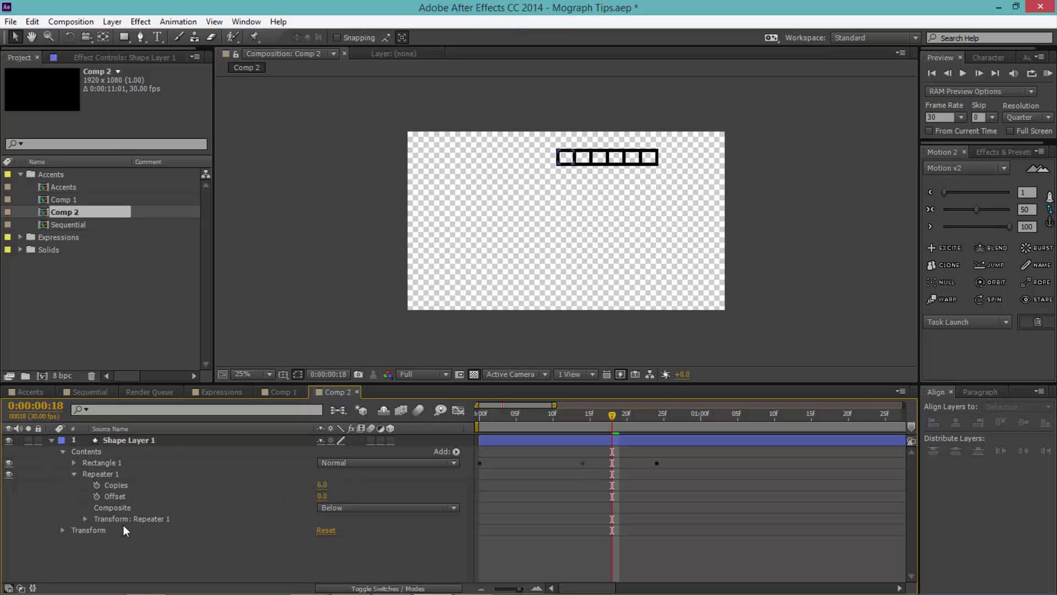
click(85, 519)
scroll(252, 502, down, 1)
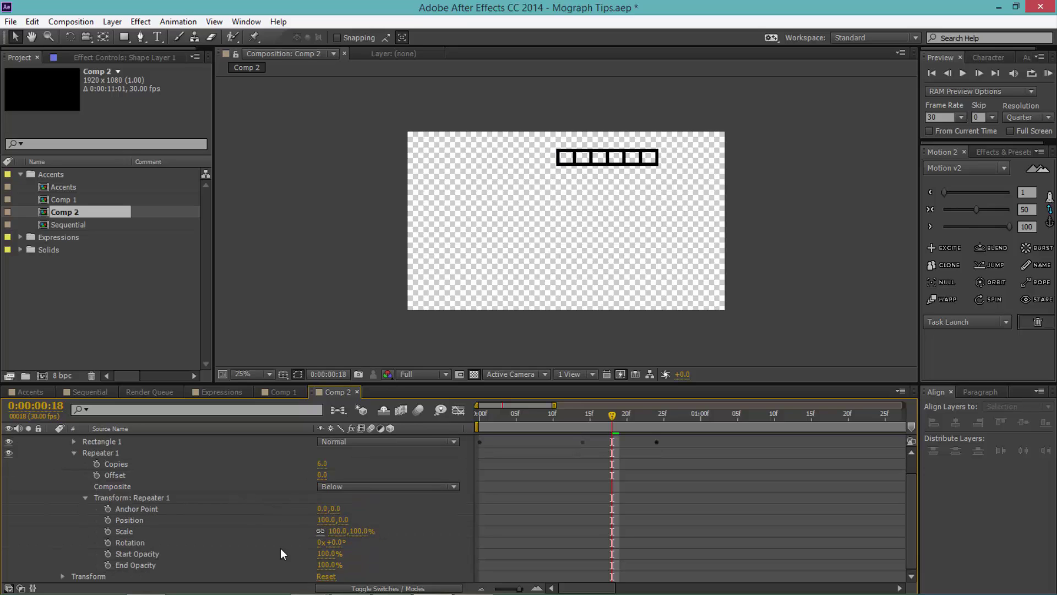
click(326, 520)
text(0)
key(Return)
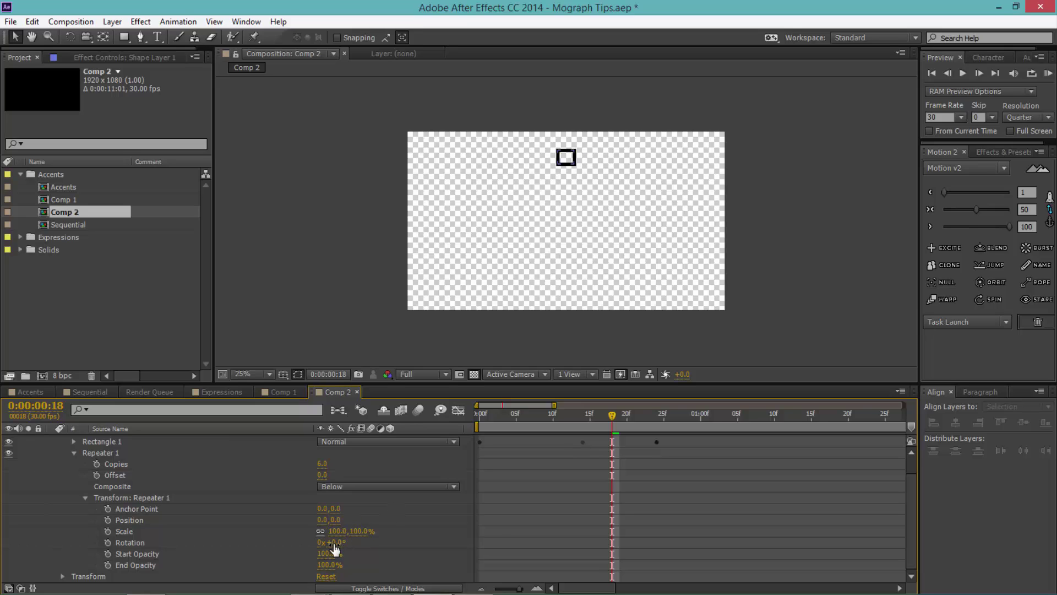
- Set the per-copy rotation to 360/6 (60°), return to frame 0 and preview
click(335, 543)
text(360/6)
key(Return)
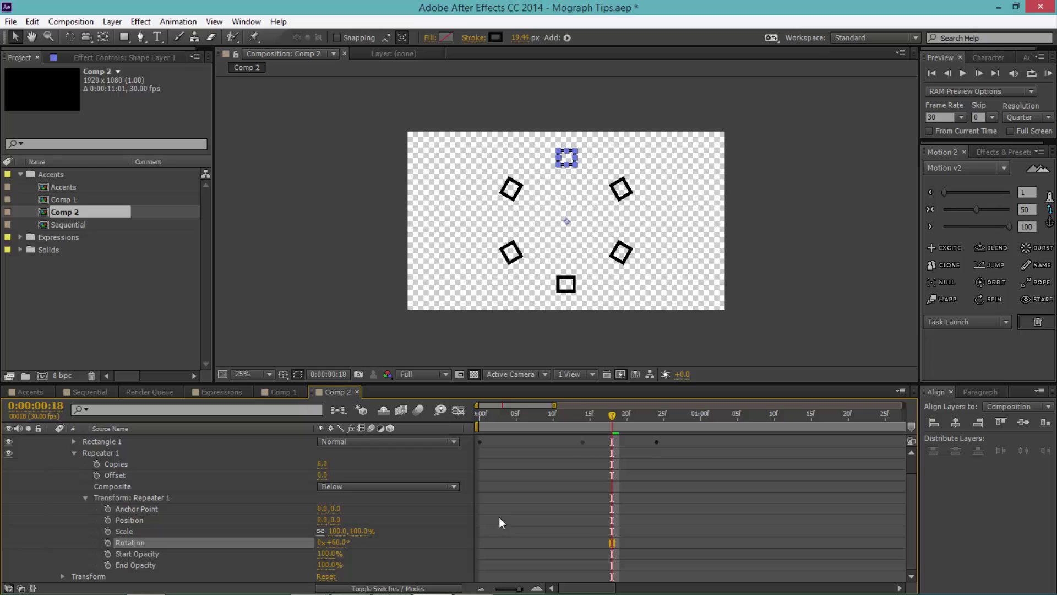
click(435, 511)
drag(575, 418, 454, 427)
click(1049, 73)
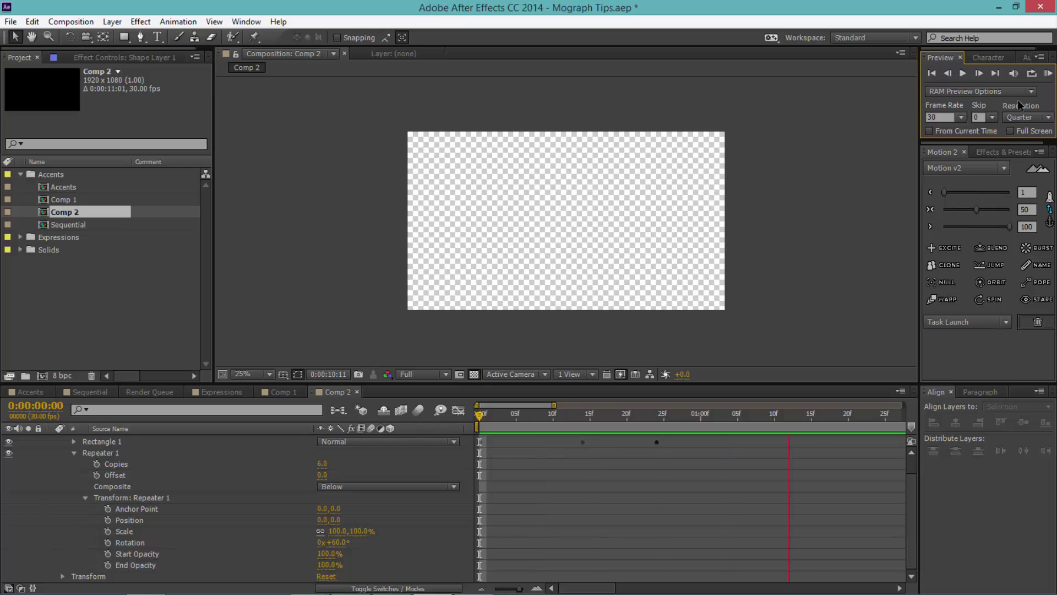
- Play and replay the six-square ring burst, then collapse Shape Layer 1
click(1048, 73)
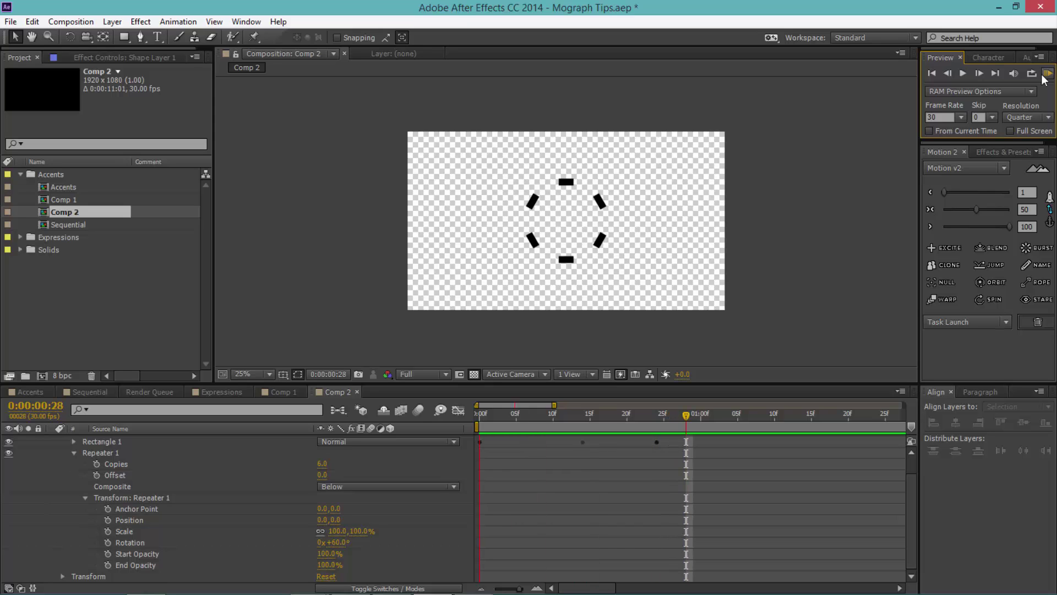
click(1045, 76)
click(1041, 79)
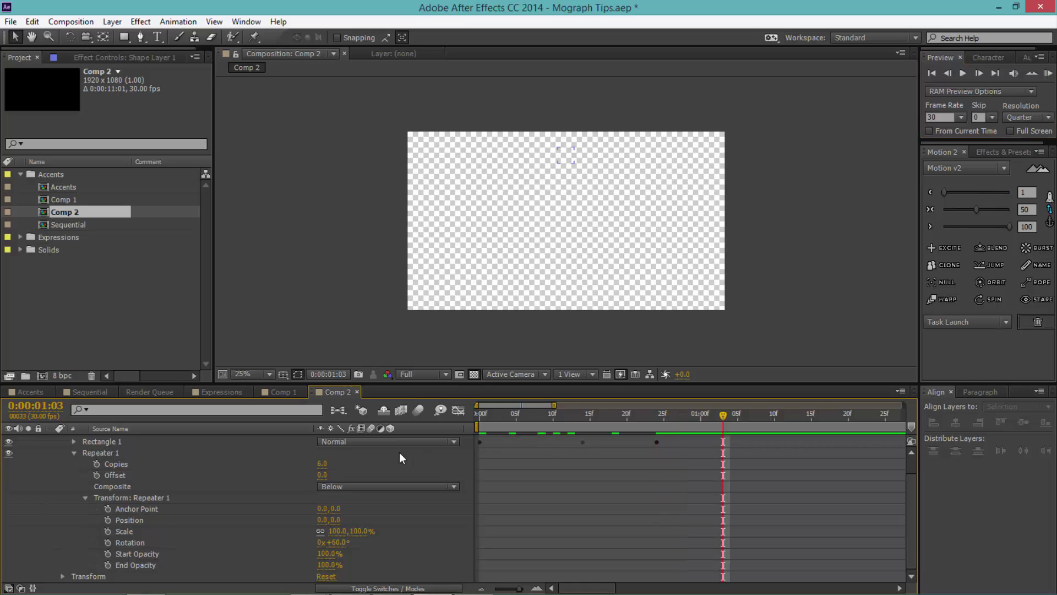
scroll(79, 457, up, 1)
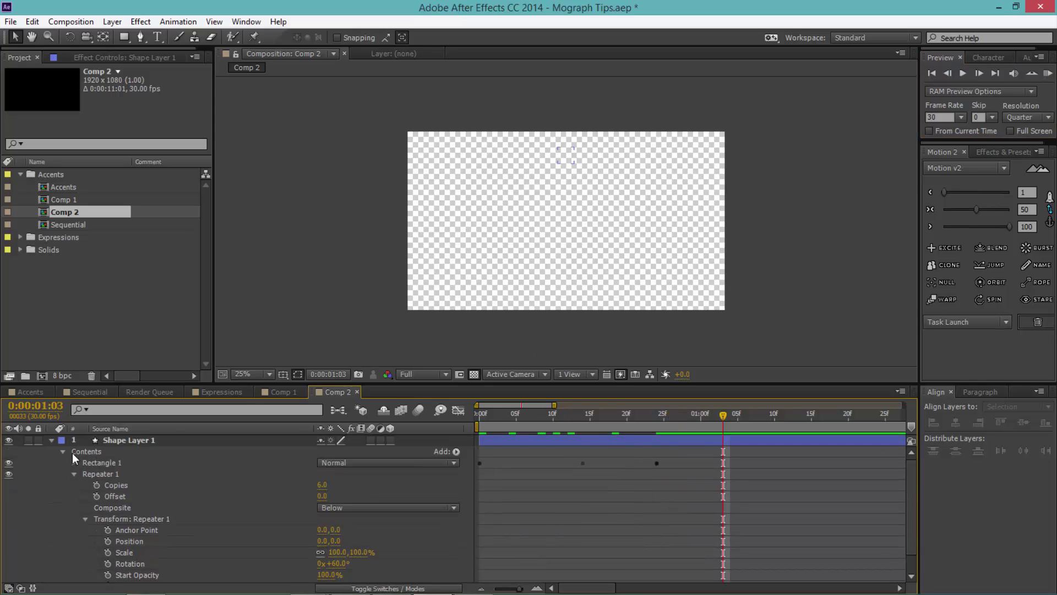
scroll(71, 453, down, 1)
scroll(71, 452, up, 1)
click(51, 440)
click(1048, 73)
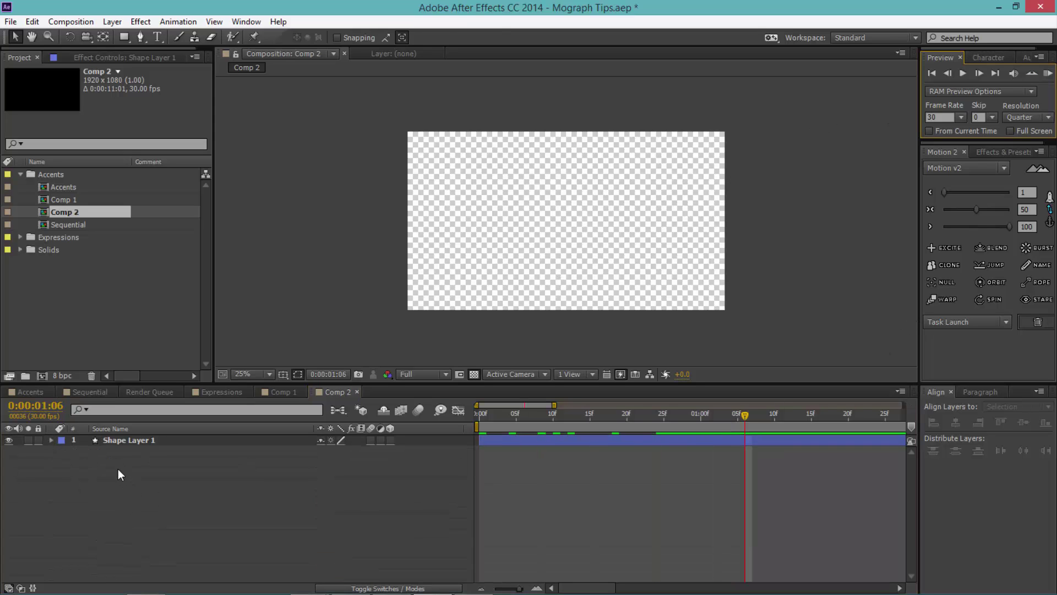
- Rename the layer 'Square Accents' and add a new comp-sized rectangle shape layer above it
click(129, 437)
key(Return)
key(Caps_Lock)
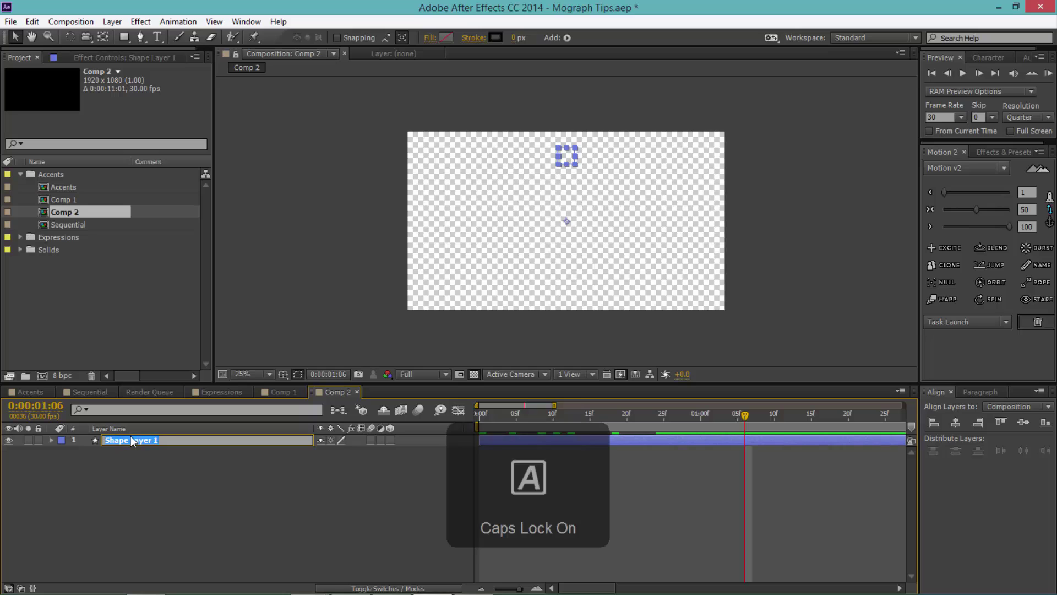
text(S)
key(Caps_Lock)
text(quare Accenst)
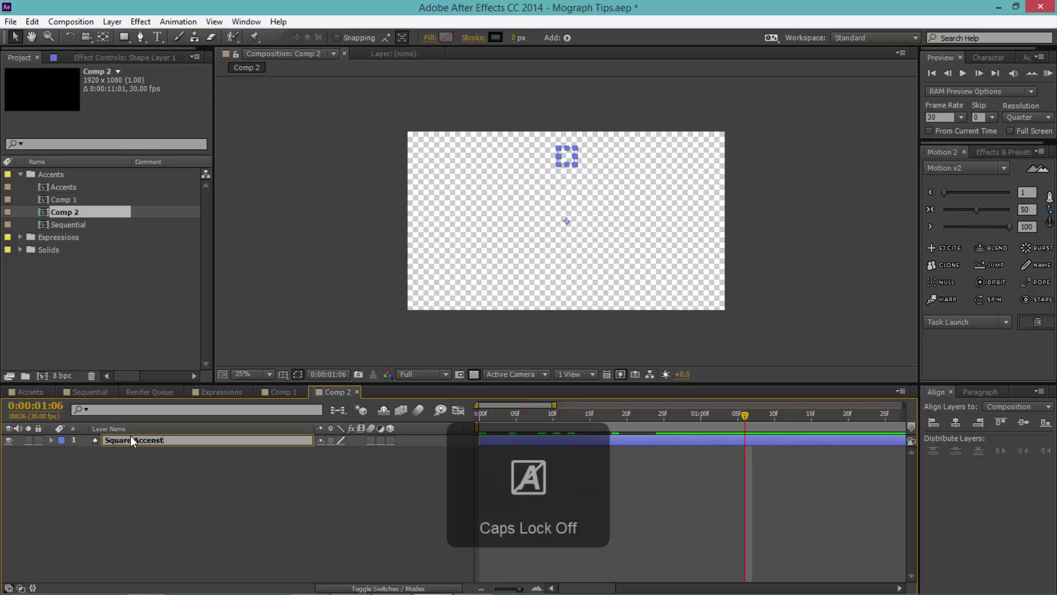
key(BackSpace)
key(BackSpace)
text(ts)
key(Return)
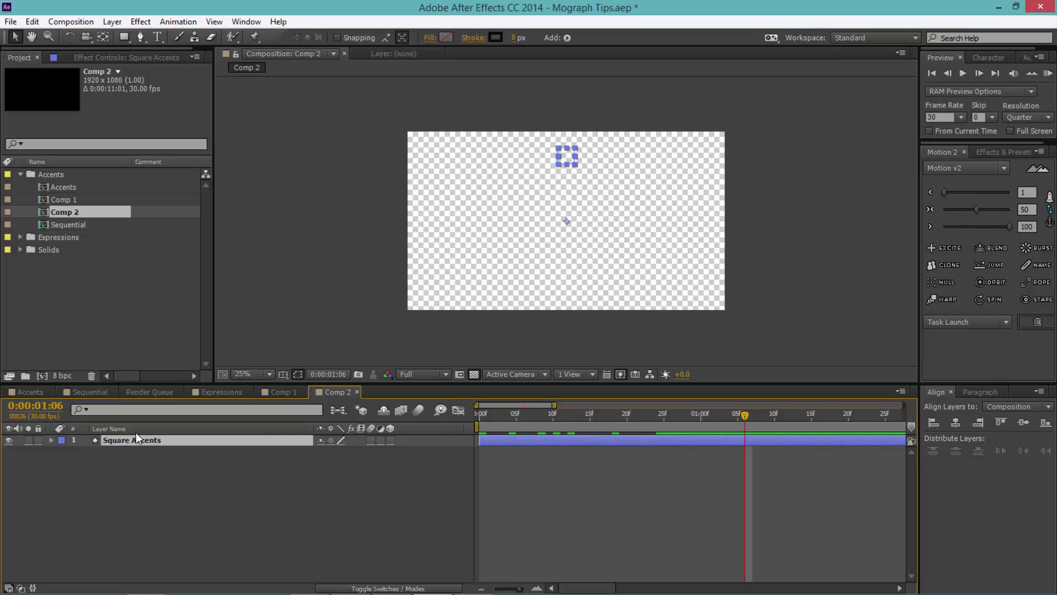
click(261, 501)
double_click(124, 36)
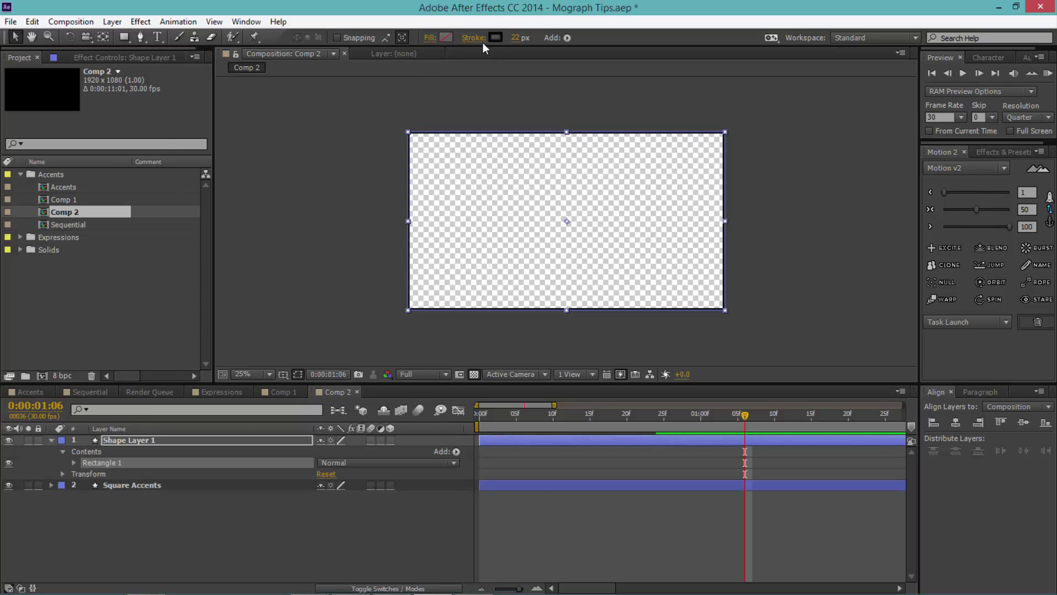
- Give the new rectangle a solid black (000000) fill and set its stroke to None
click(445, 38)
click(175, 342)
drag(321, 445, 363, 498)
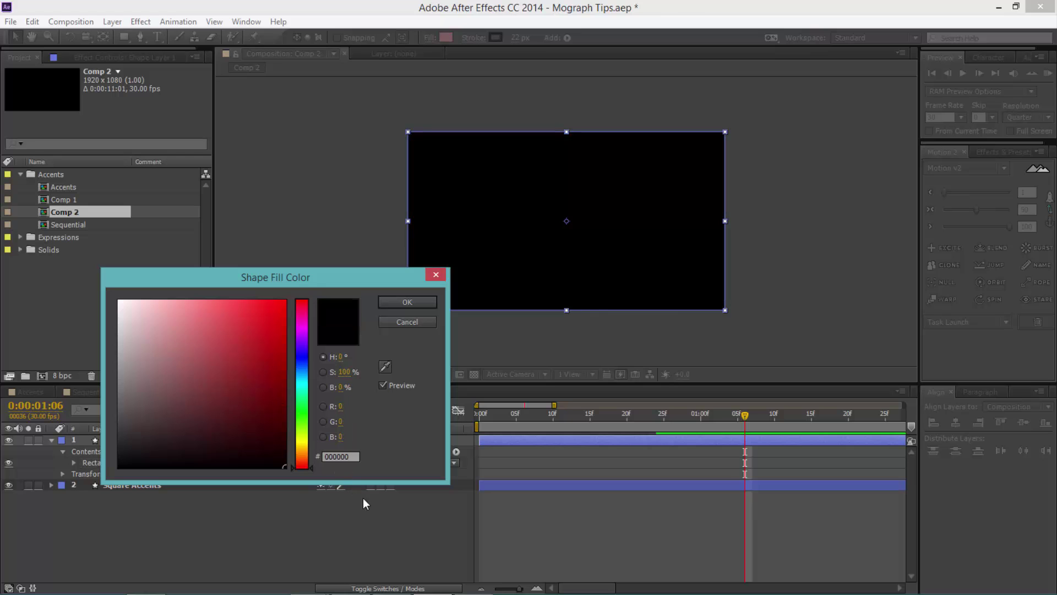
click(407, 303)
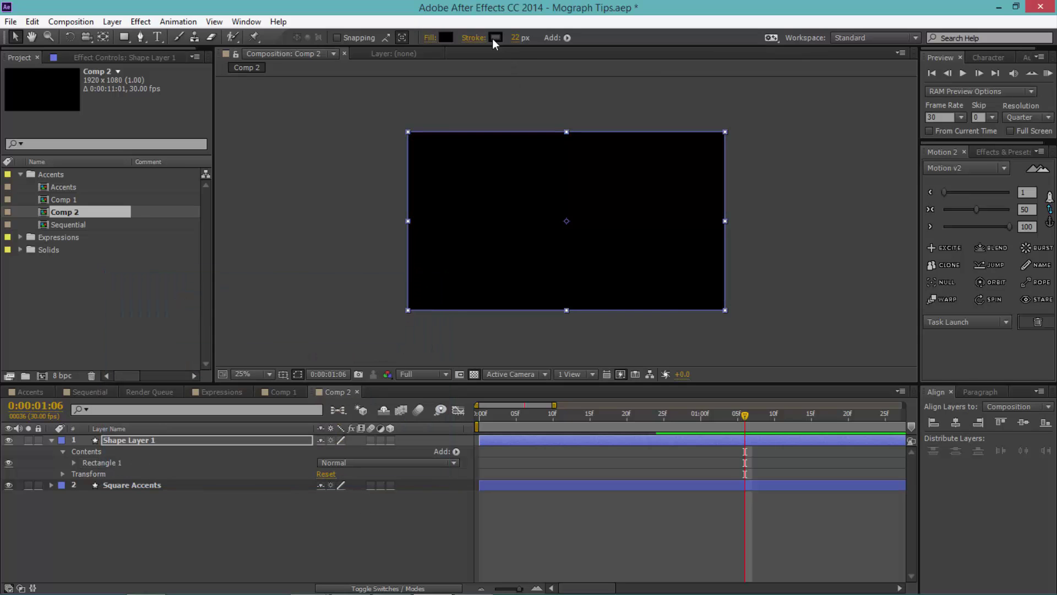
click(495, 37)
click(416, 325)
click(474, 38)
click(23, 37)
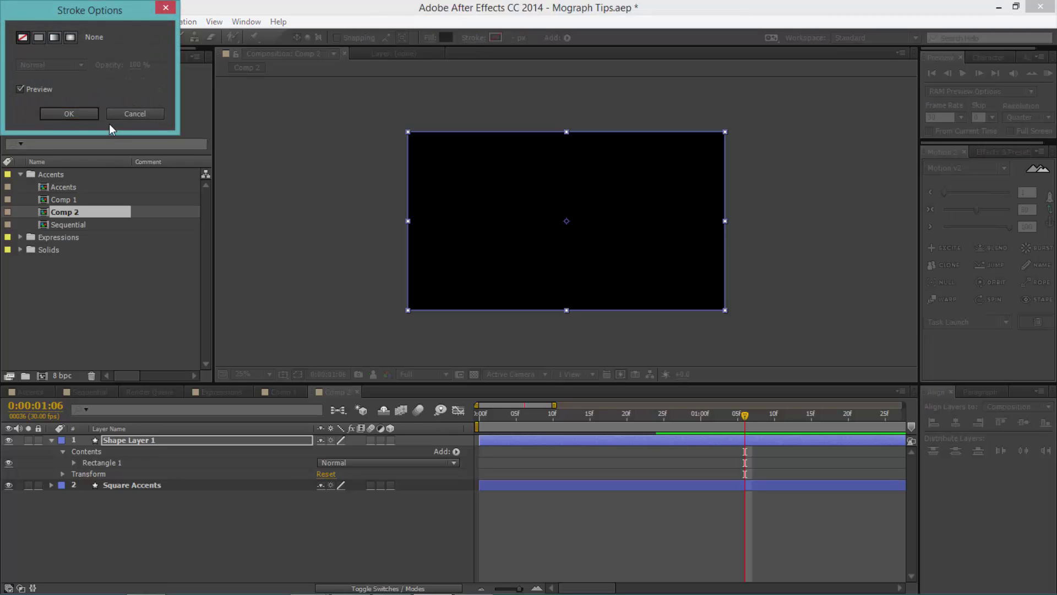
click(88, 114)
- Rename the new rectangle layer to Line Accents
click(428, 569)
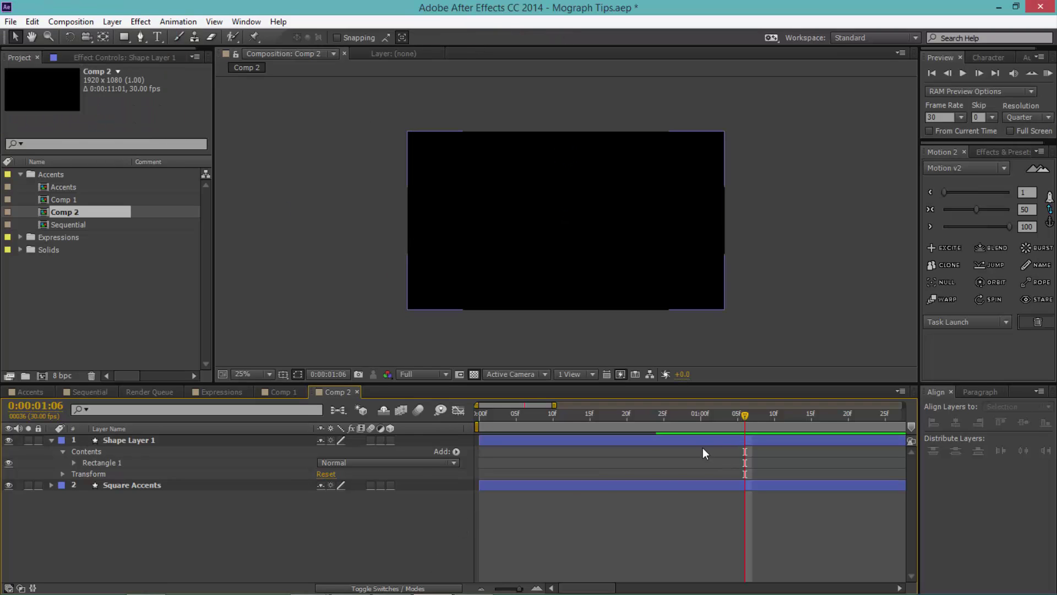
click(75, 462)
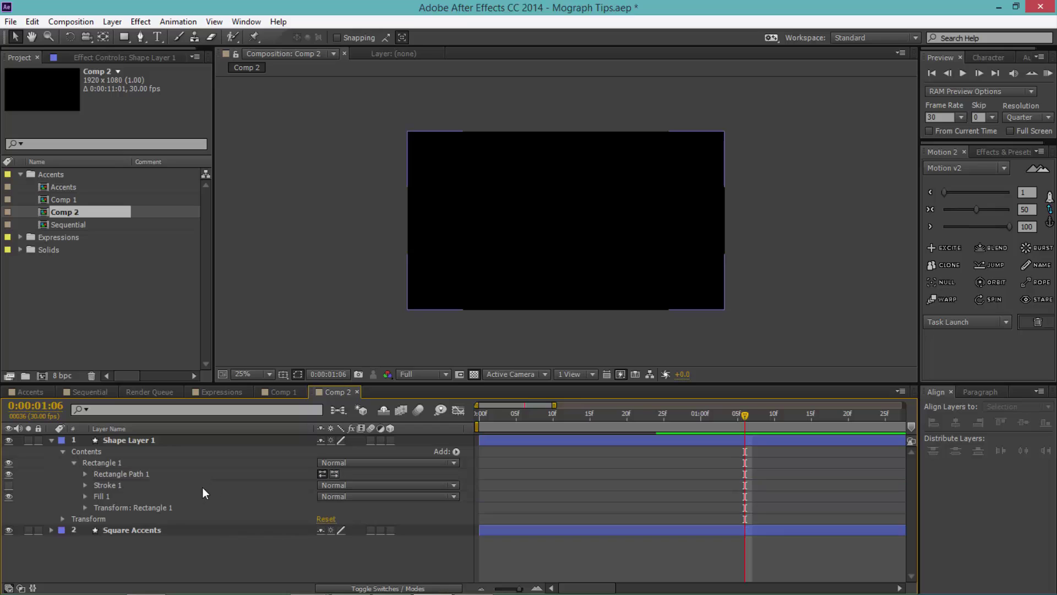
click(119, 441)
key(Return)
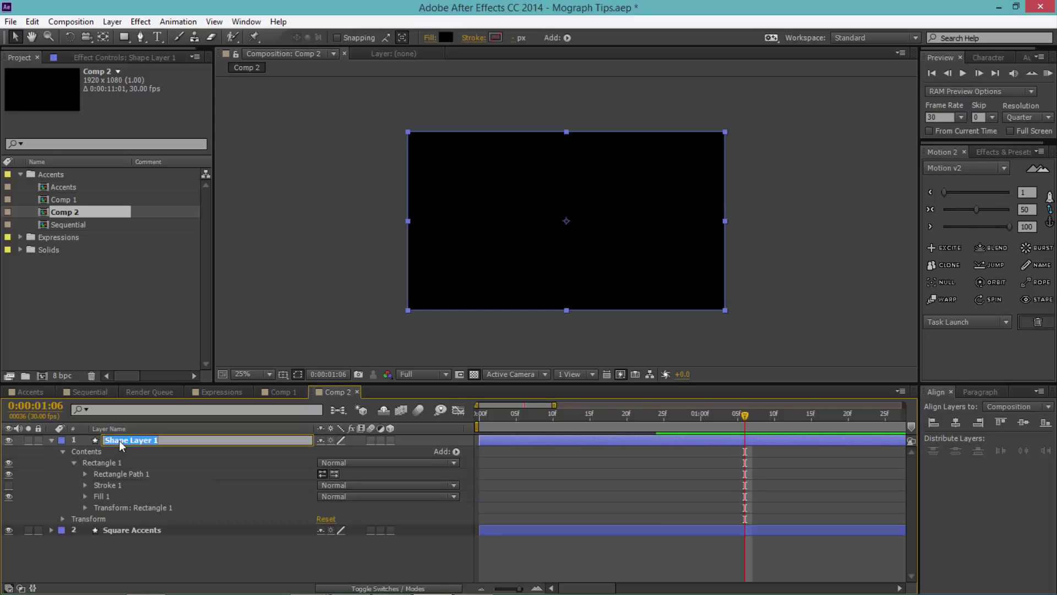
text(Line Accents)
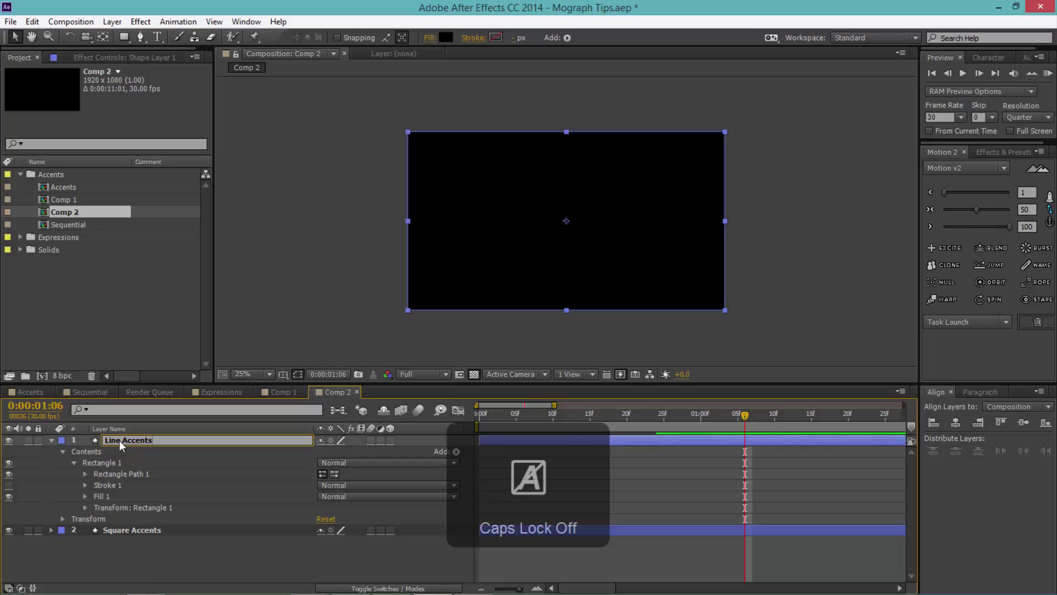
key(Return)
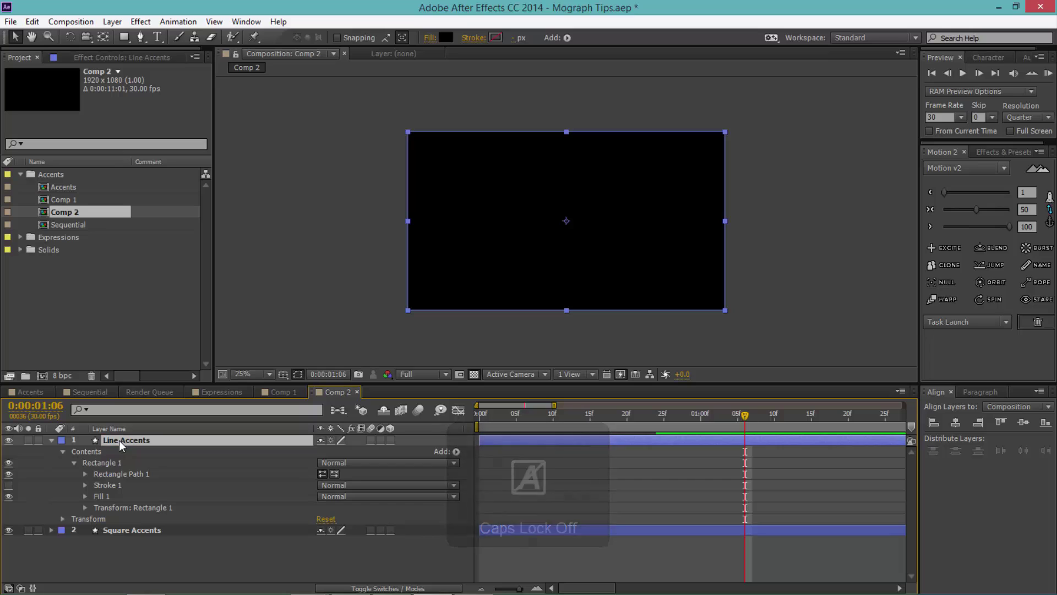
- Expand Rectangle Path 1 and try Size values of 120 x 50, then 50 x 120
click(85, 473)
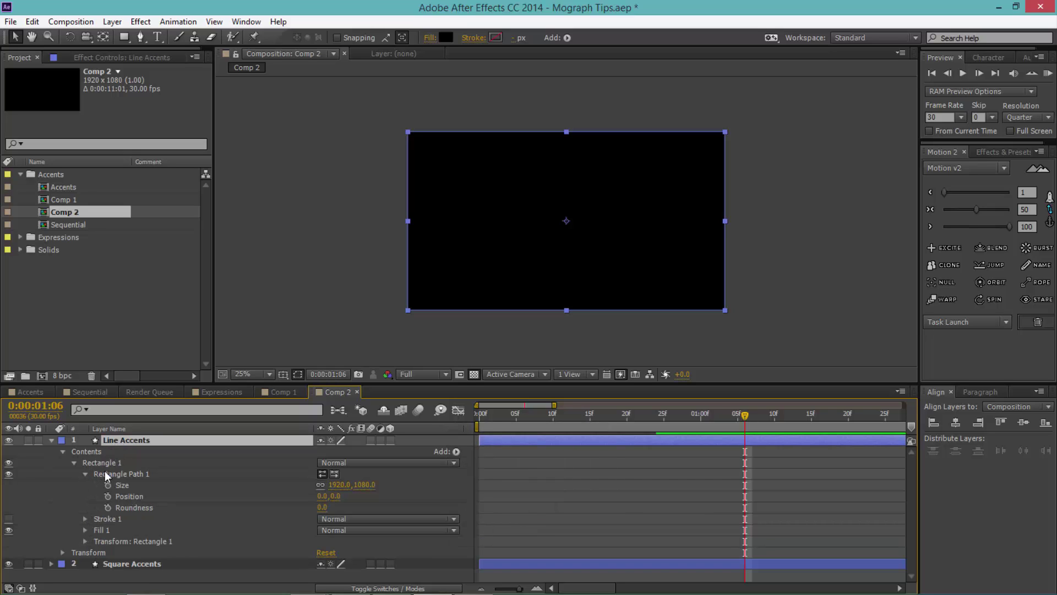
click(333, 485)
text(120)
key(Tab)
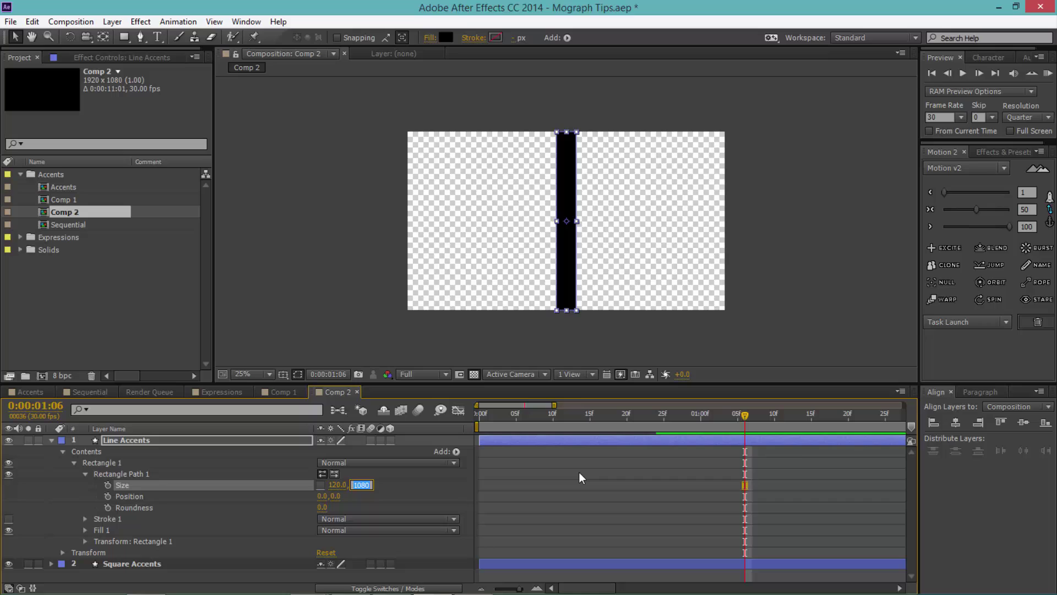
text(50)
click(408, 504)
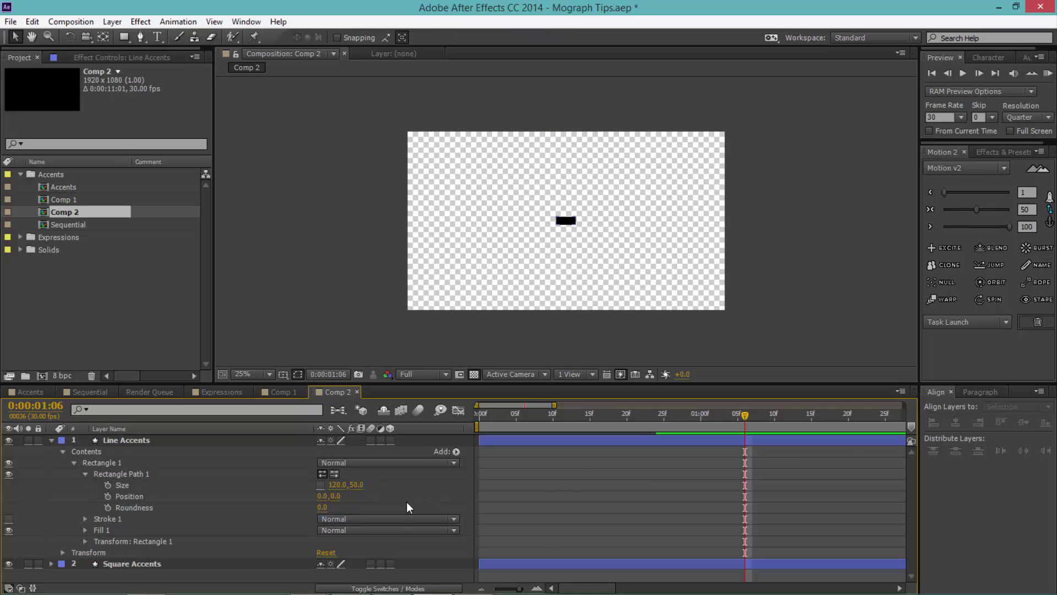
click(337, 485)
text(50)
key(Tab)
text(120)
key(Return)
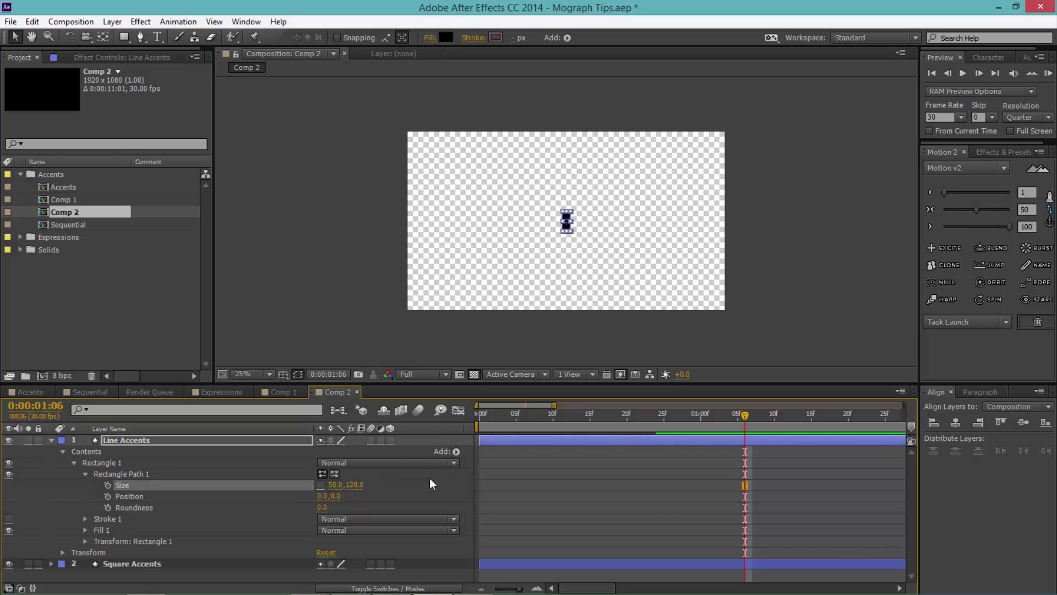
- Scrub the rectangle Size to 19 x 145 for a thin vertical bar, then scrub back to review
click(429, 508)
click(338, 485)
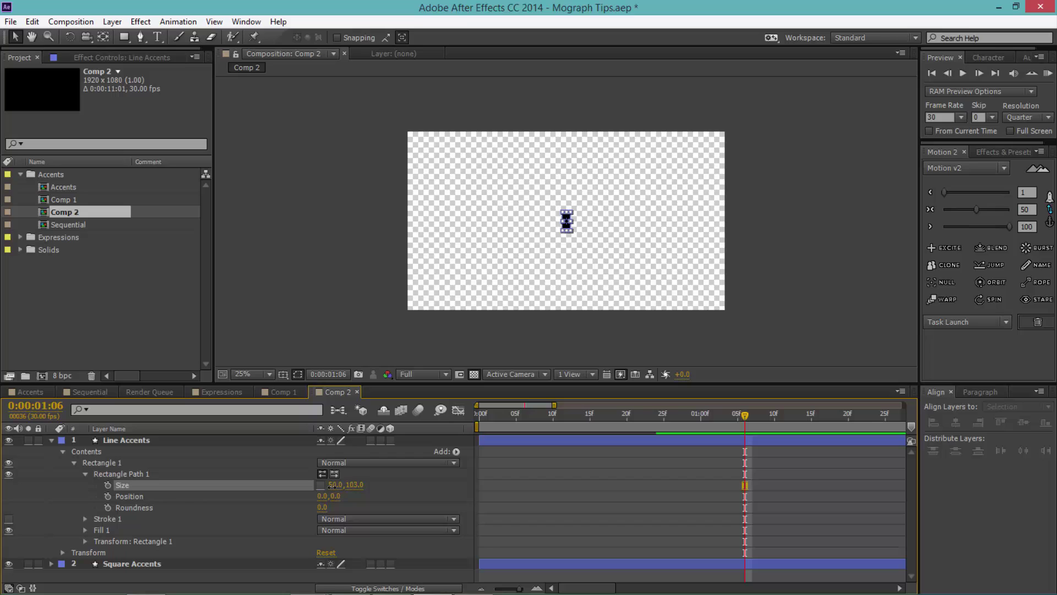
click(334, 495)
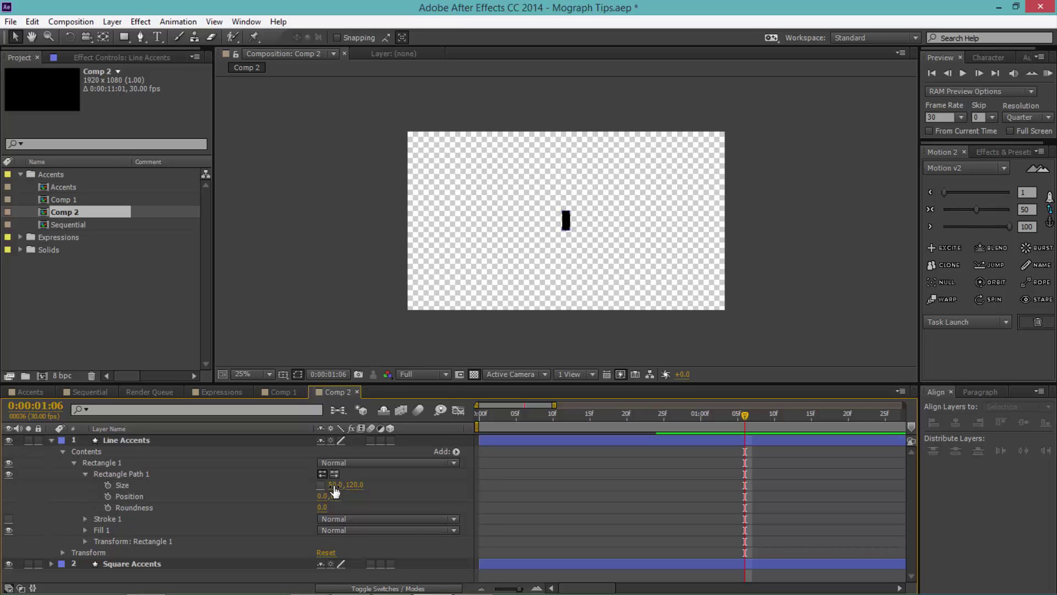
drag(334, 485, 406, 489)
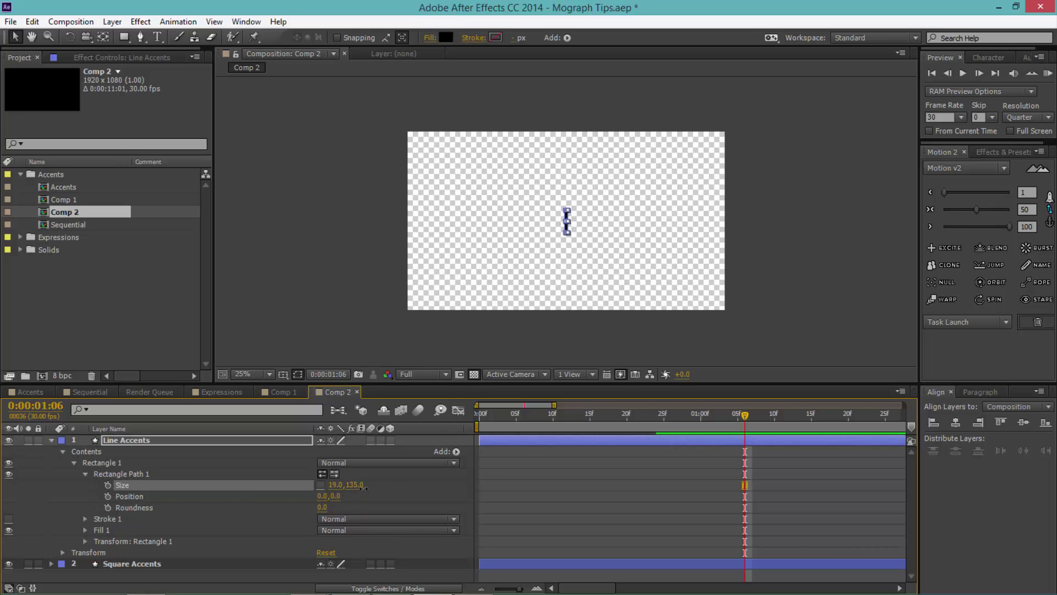
click(720, 511)
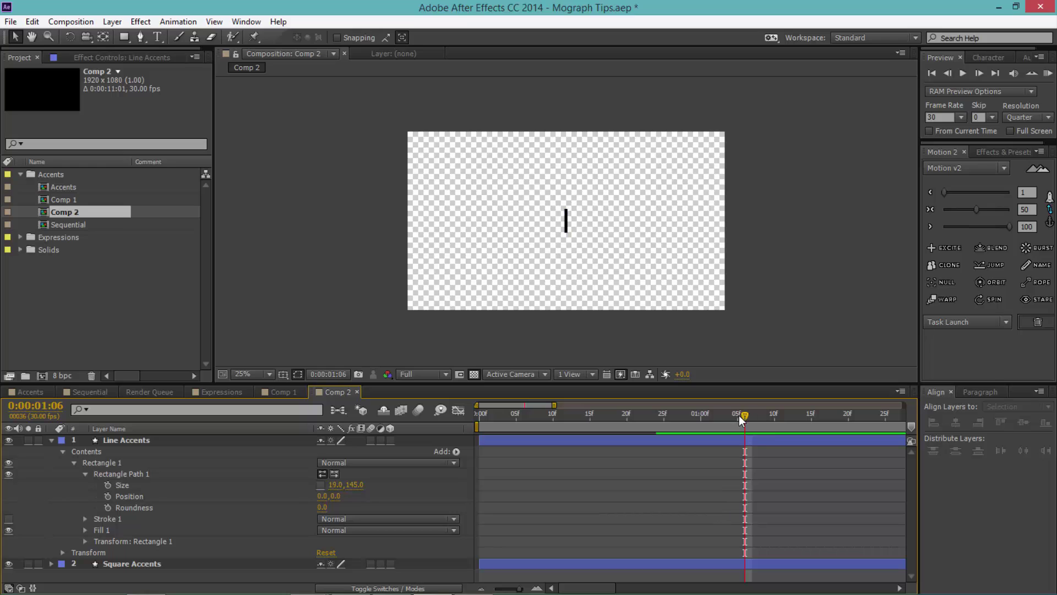
drag(683, 429, 649, 439)
- Trim the Line Accents layer so it starts at frame 25
click(656, 441)
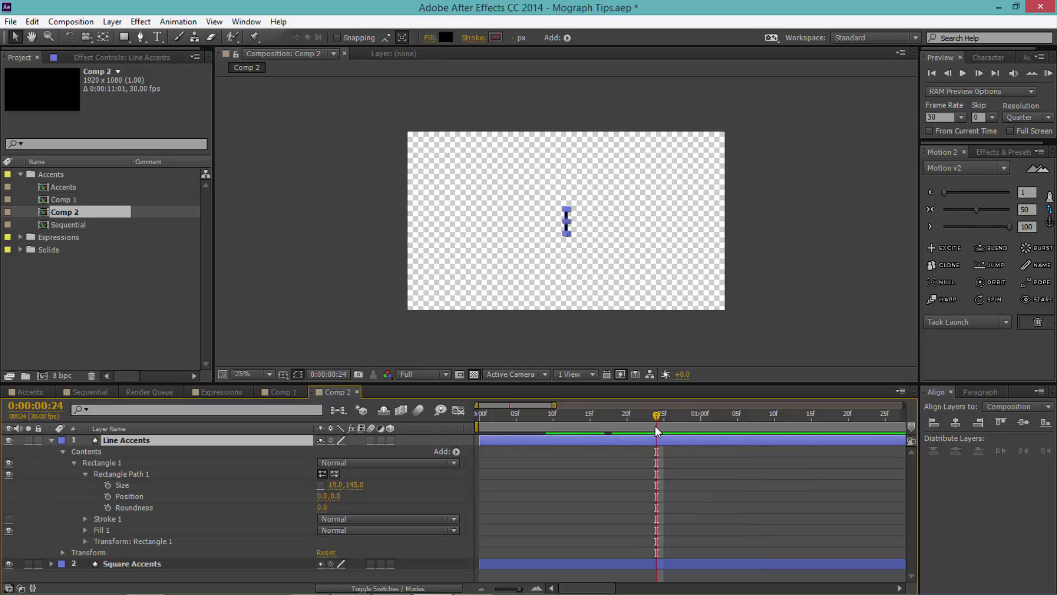
click(662, 421)
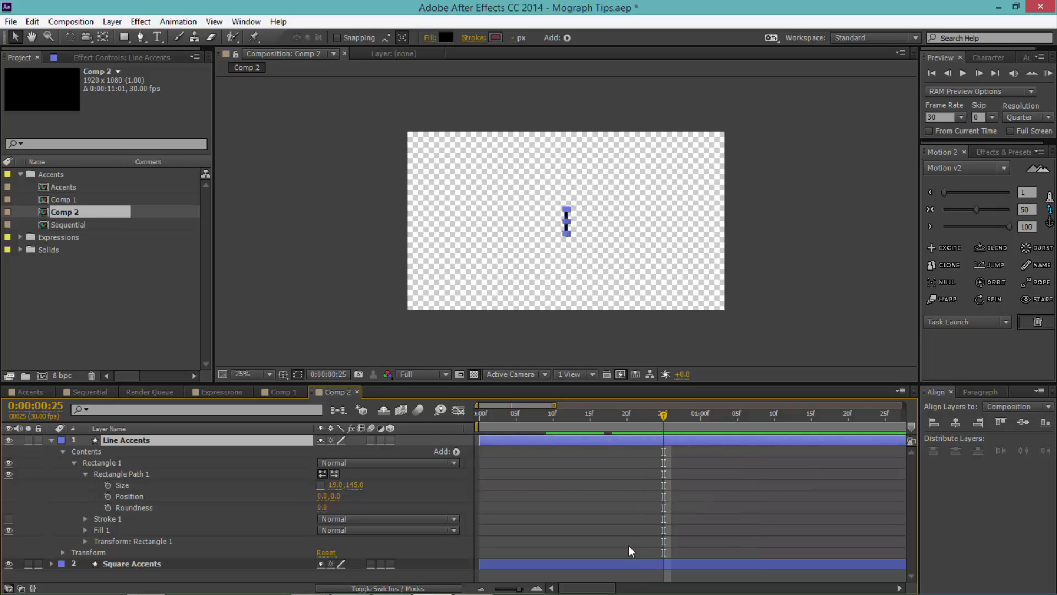
key(alt+bracketleft)
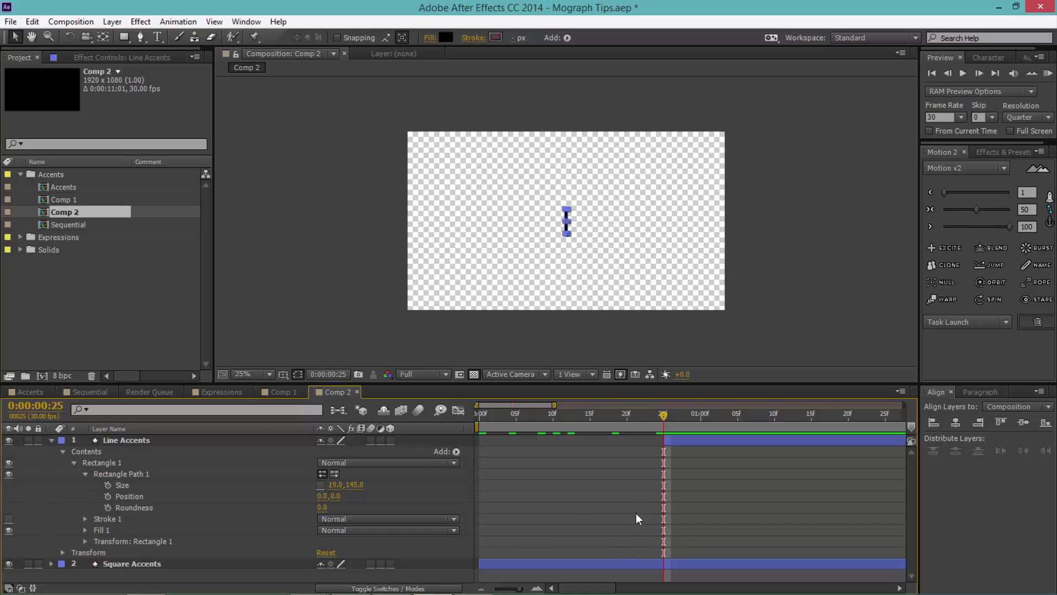
click(636, 513)
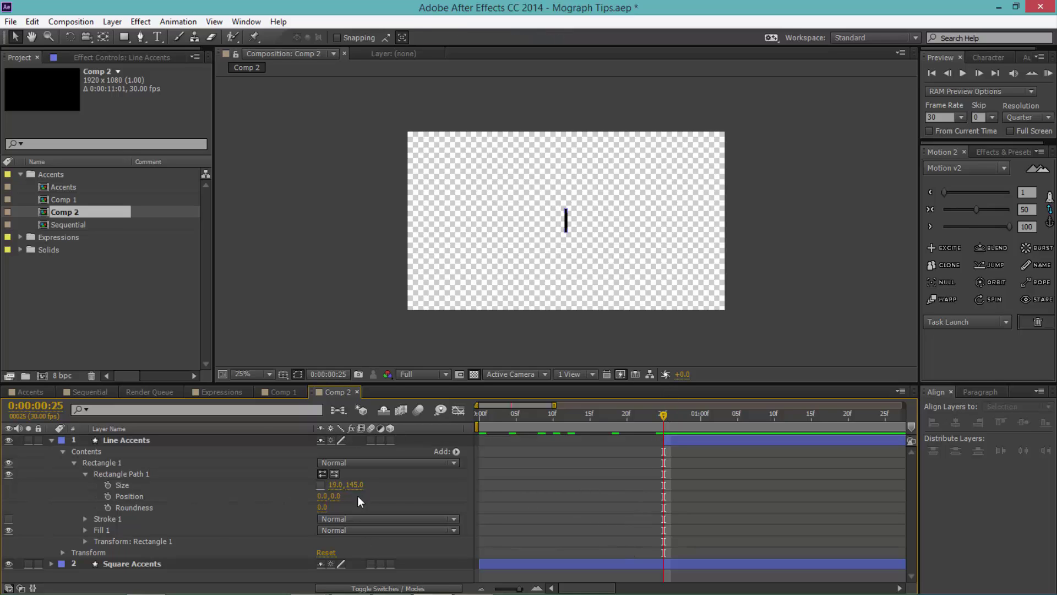
right_click(405, 495)
click(386, 499)
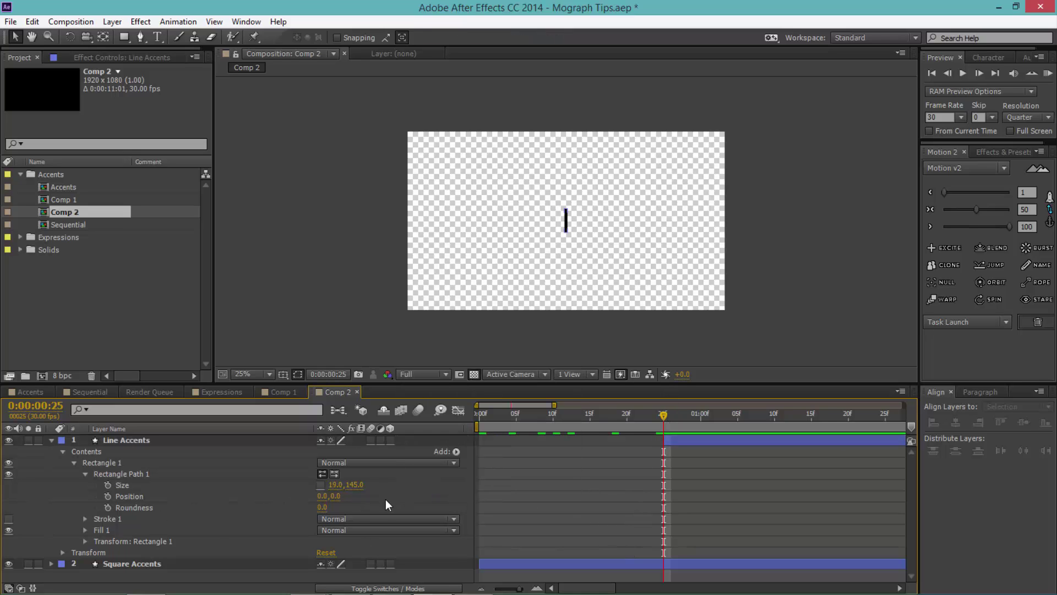
- Set starting Position and Size keyframes, shifting the Size keyframe slightly later
click(107, 496)
click(108, 485)
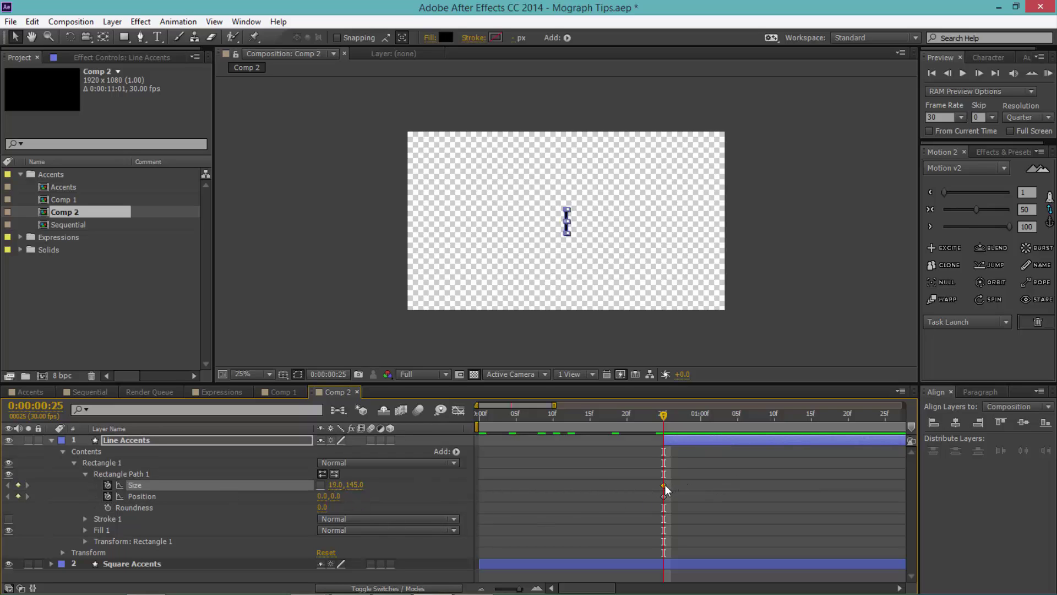
drag(646, 474, 768, 486)
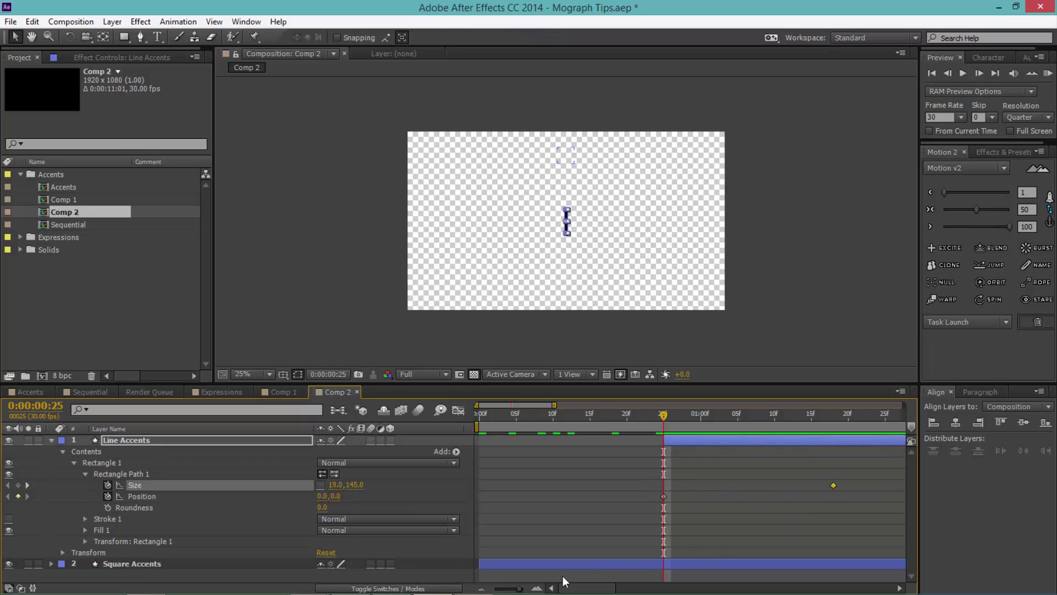
key(minus)
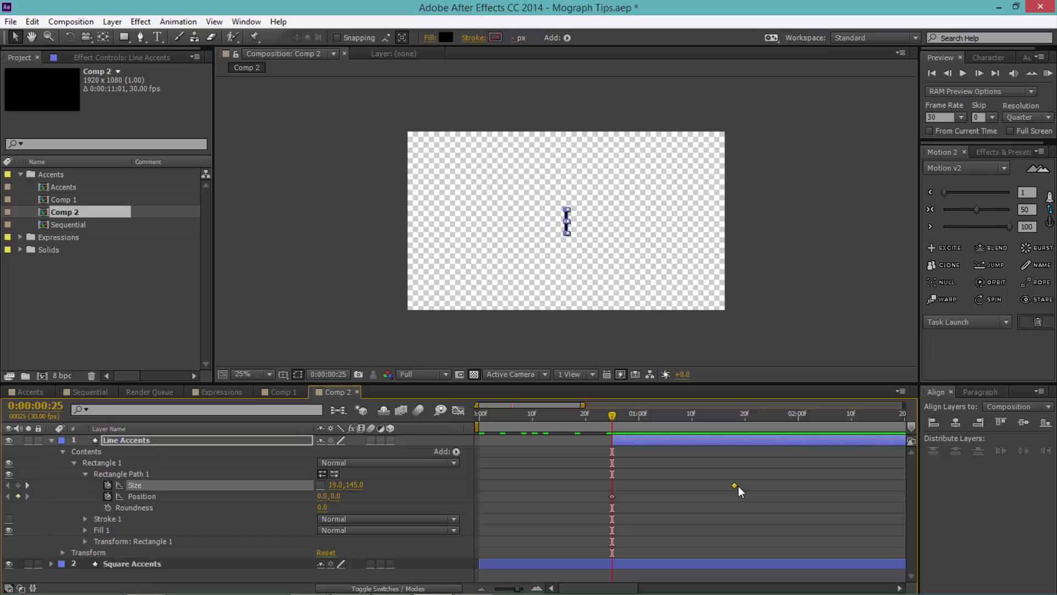
mouse_move(710, 491)
mouse_down()
mouse_move(698, 491)
mouse_move(737, 489)
mouse_move(722, 490)
mouse_up()
drag(591, 468, 654, 519)
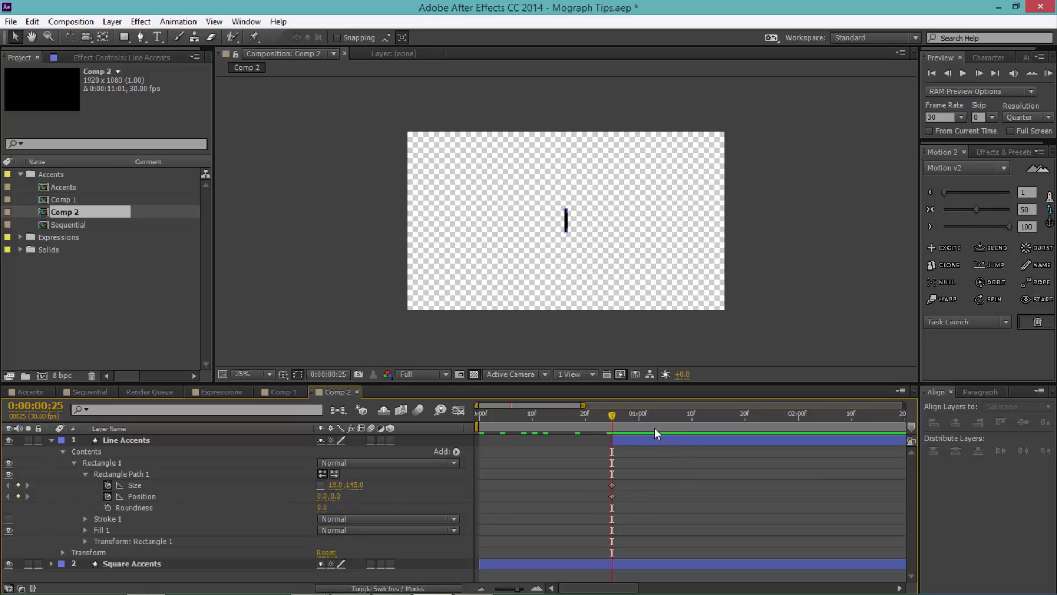
- At 0:00:01:22, raise the bar to Position Y -383
drag(610, 414, 644, 416)
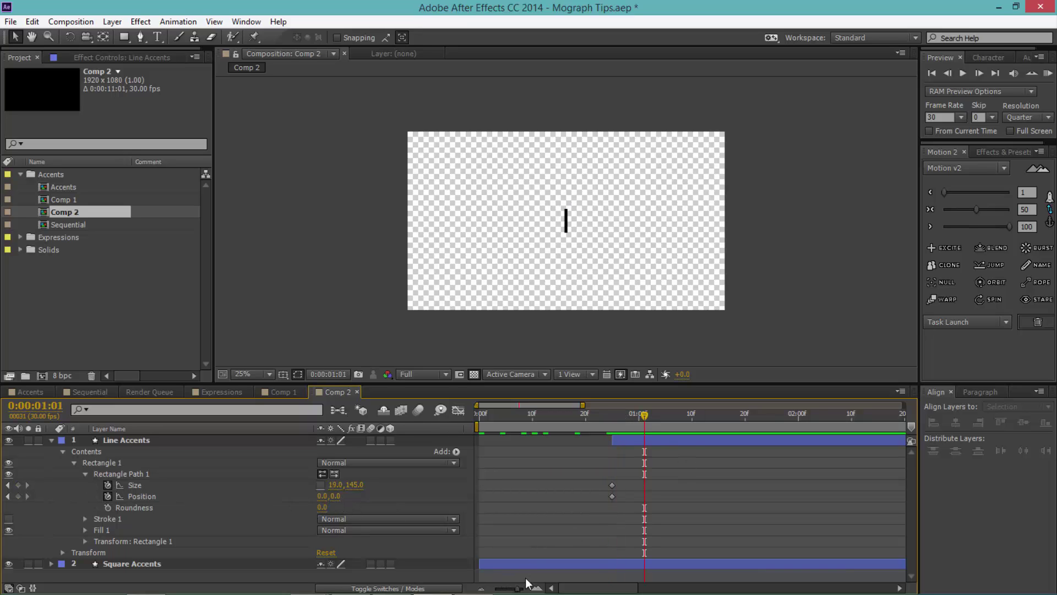
click(755, 413)
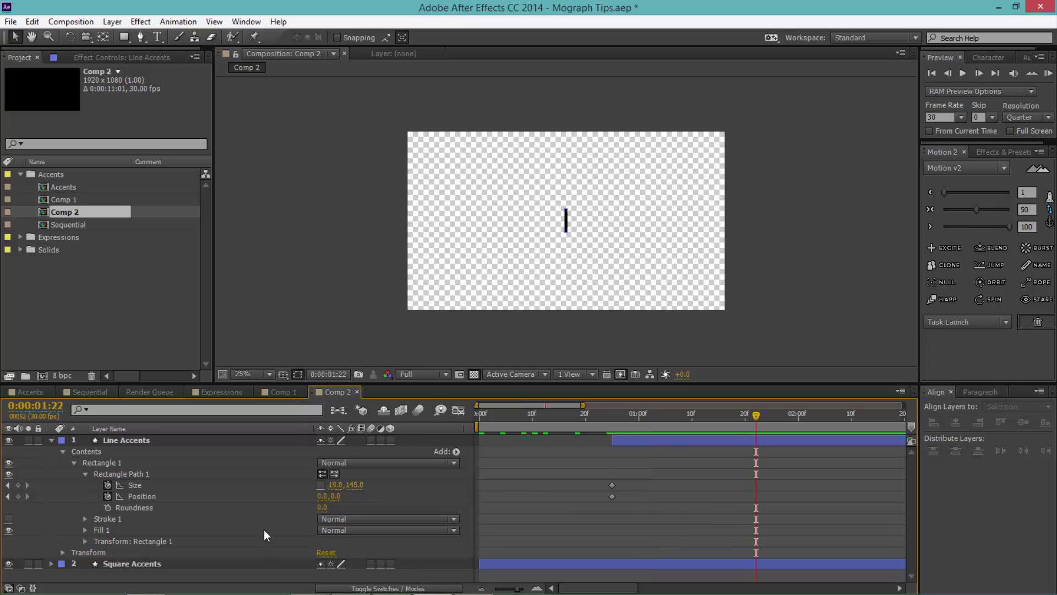
drag(336, 496, 91, 500)
click(772, 460)
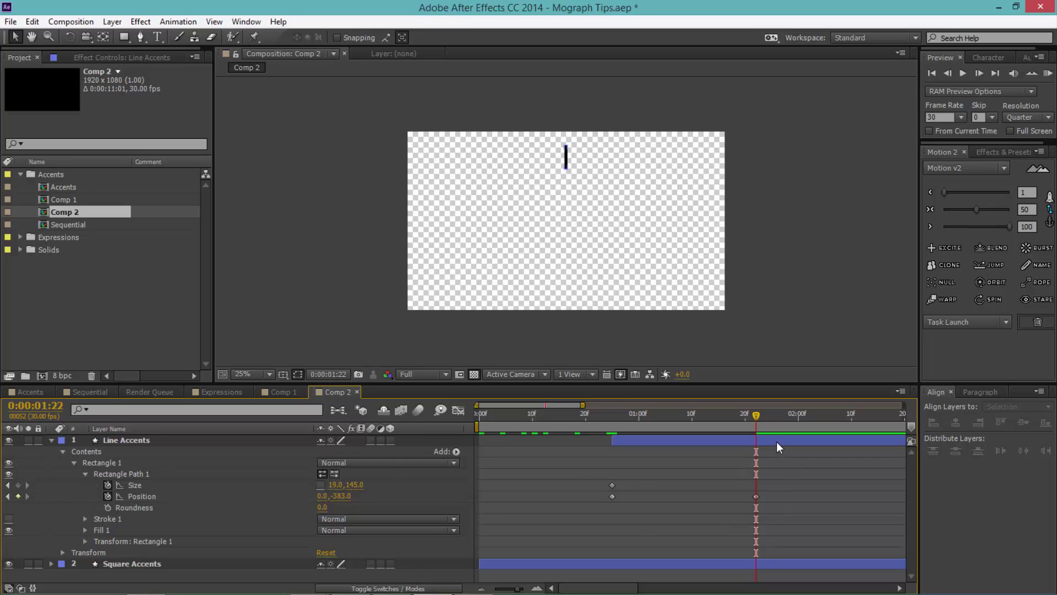
- Key the bar's Size to 19 x 0 at 0:00:01:22, then scrub back to review
click(335, 485)
text(0)
key(Return)
drag(661, 423, 596, 427)
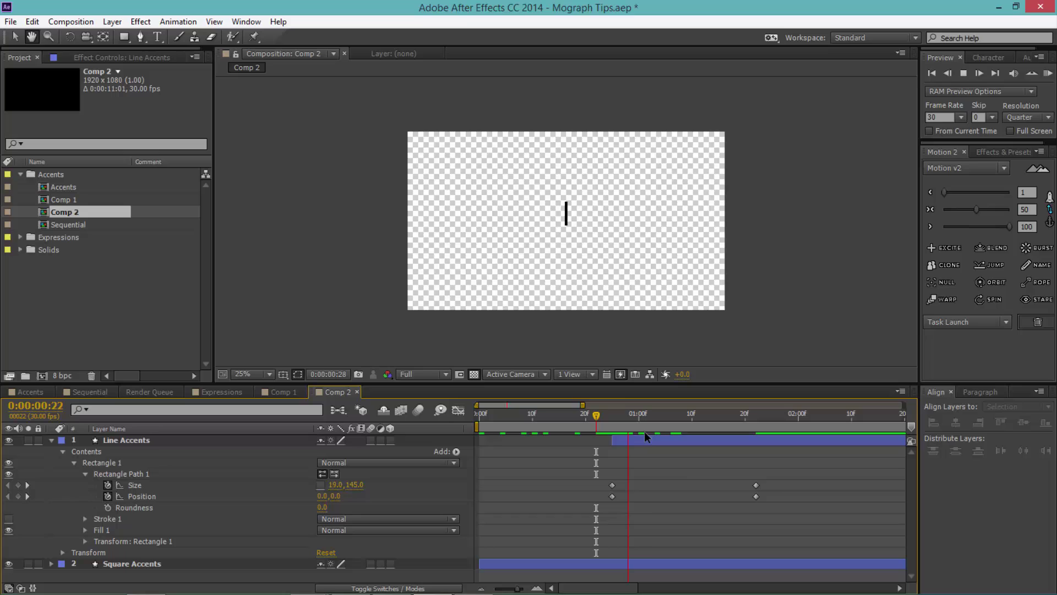
key(space)
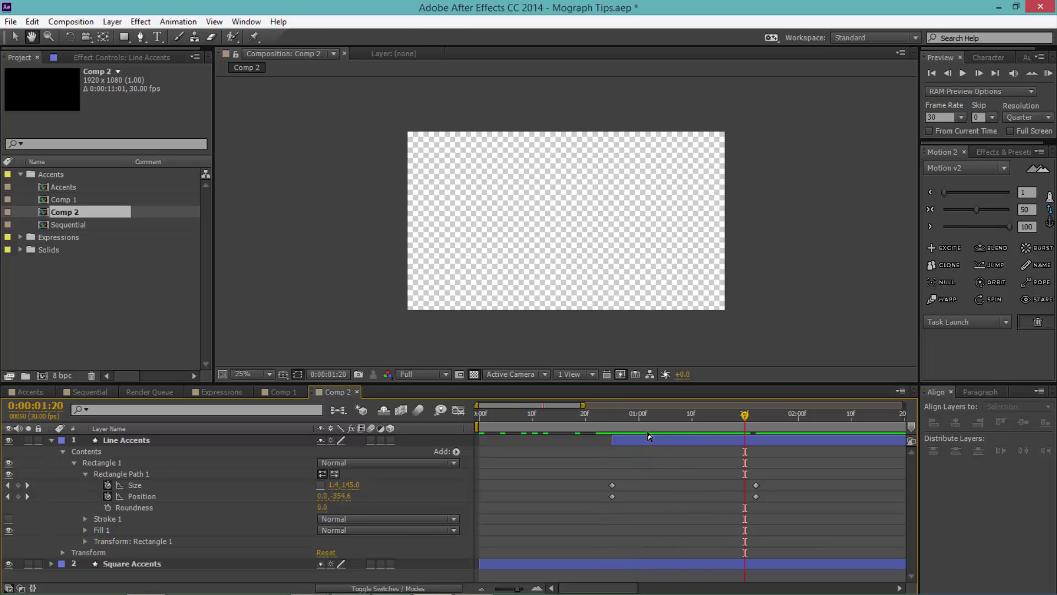
click(758, 408)
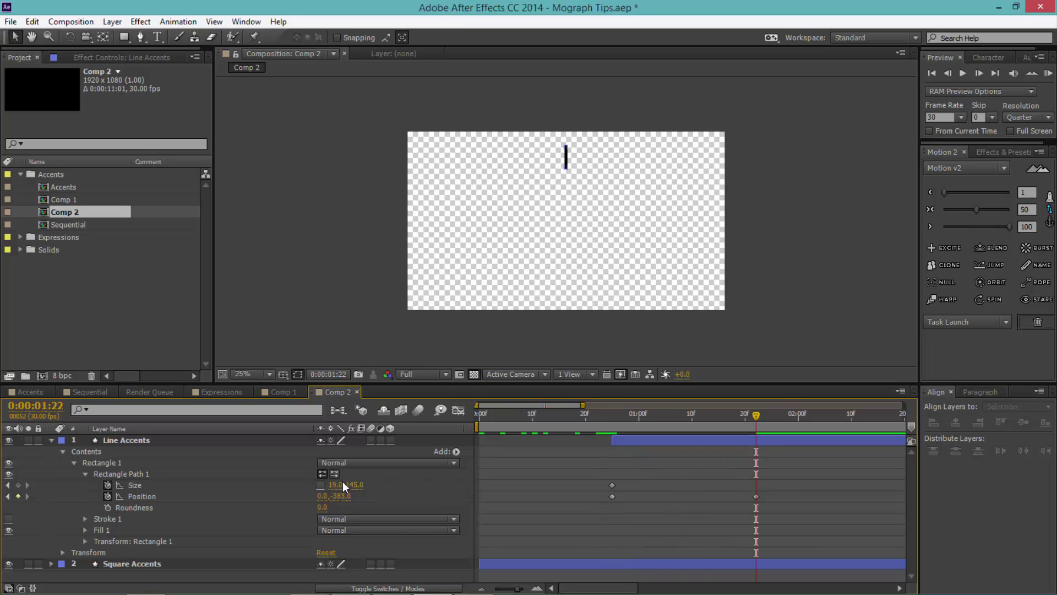
click(358, 485)
mouse_move(613, 418)
mouse_down()
mouse_move(483, 437)
mouse_move(607, 428)
mouse_up()
- Start the work area at 0:00:00:24 and preview the line animation, stopping at frame 25
key(b)
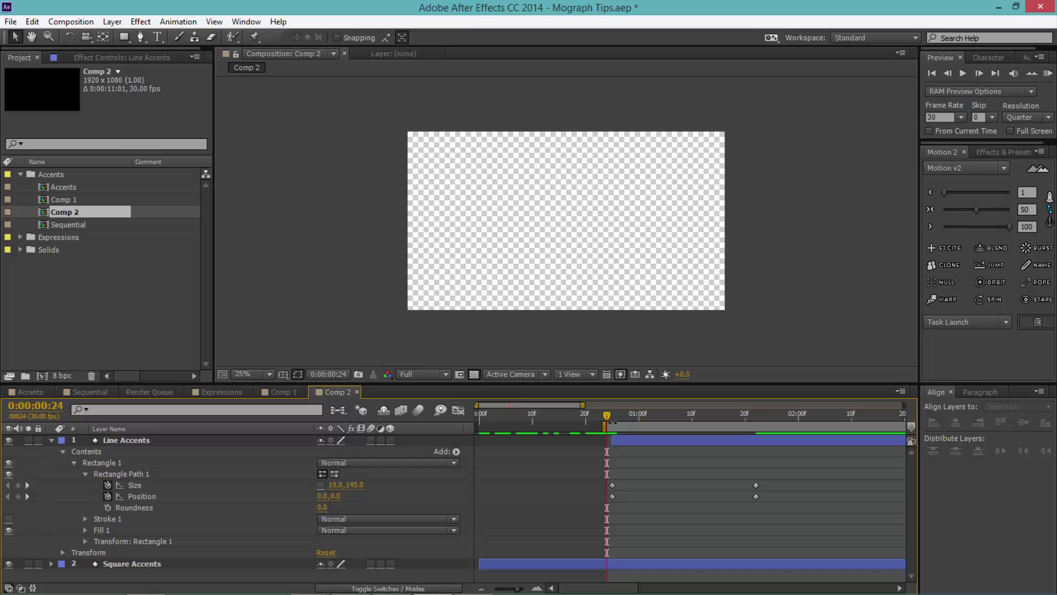
click(1048, 74)
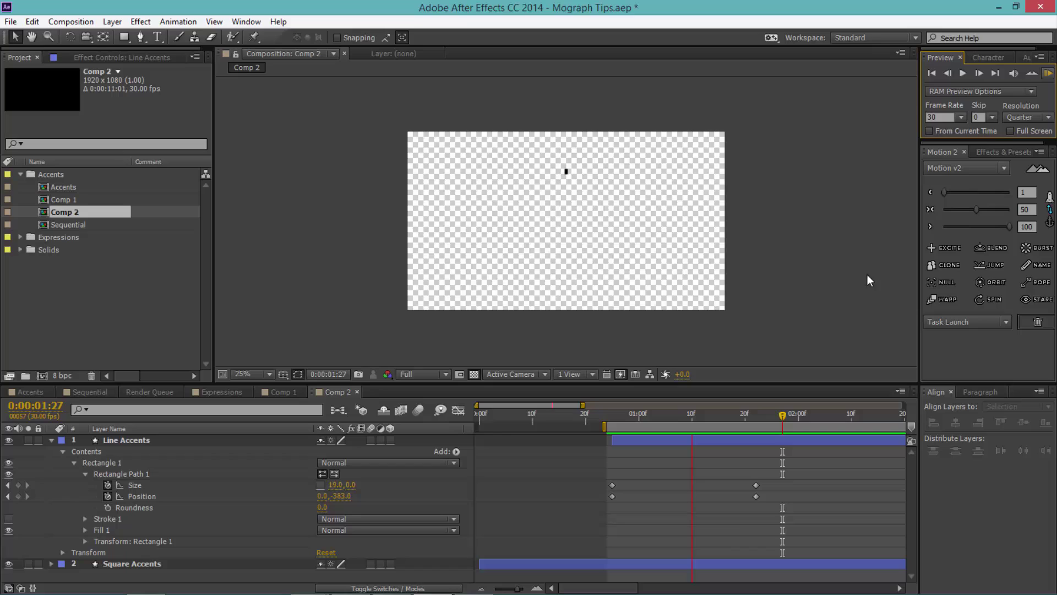
click(619, 418)
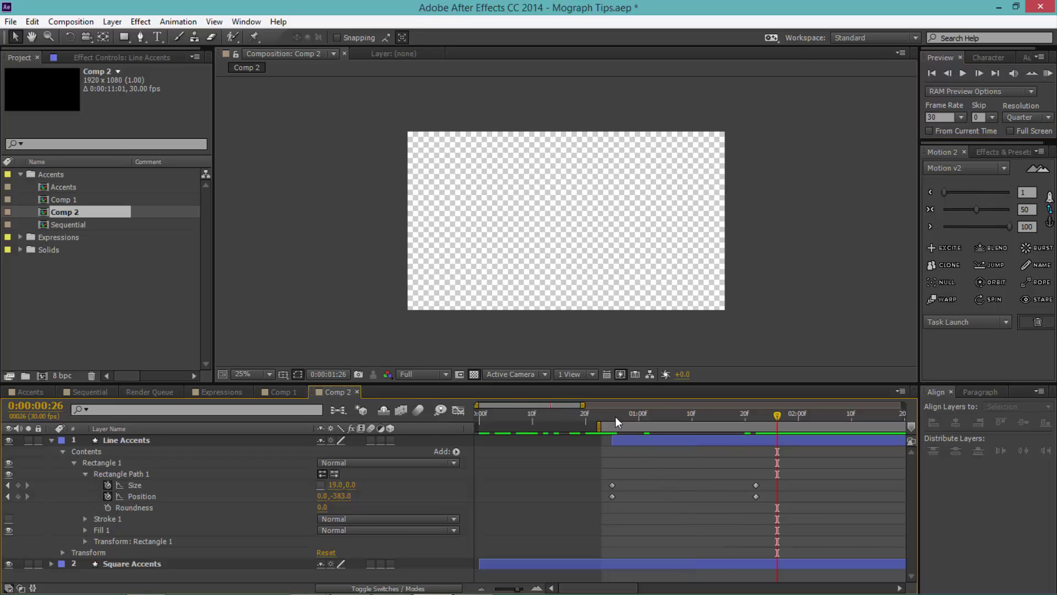
click(616, 417)
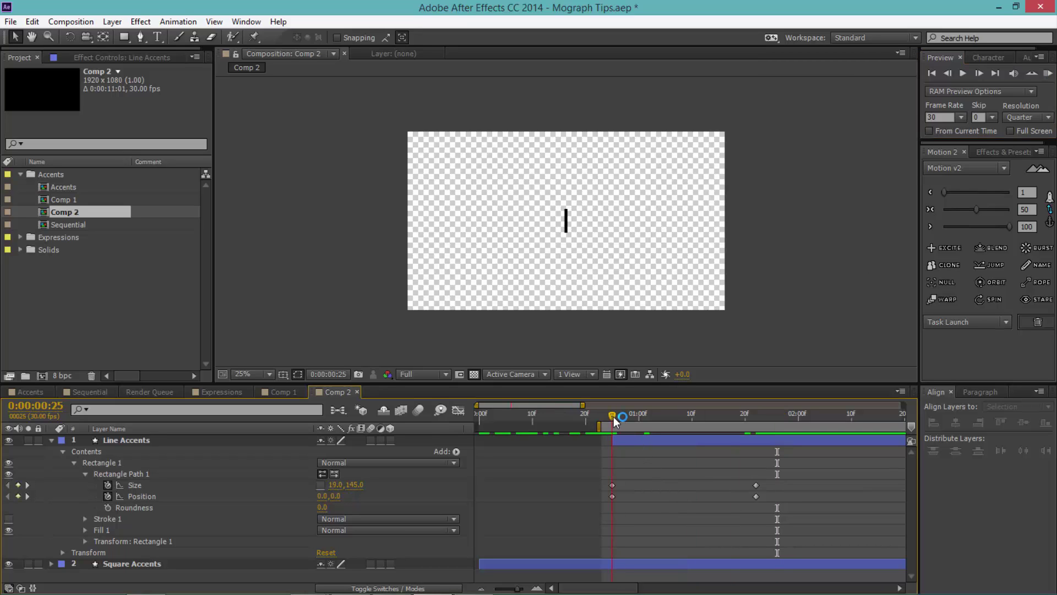
- Shift the starting Size keyframe later and add a Size keyframe with height 0
drag(612, 485, 665, 488)
click(619, 497)
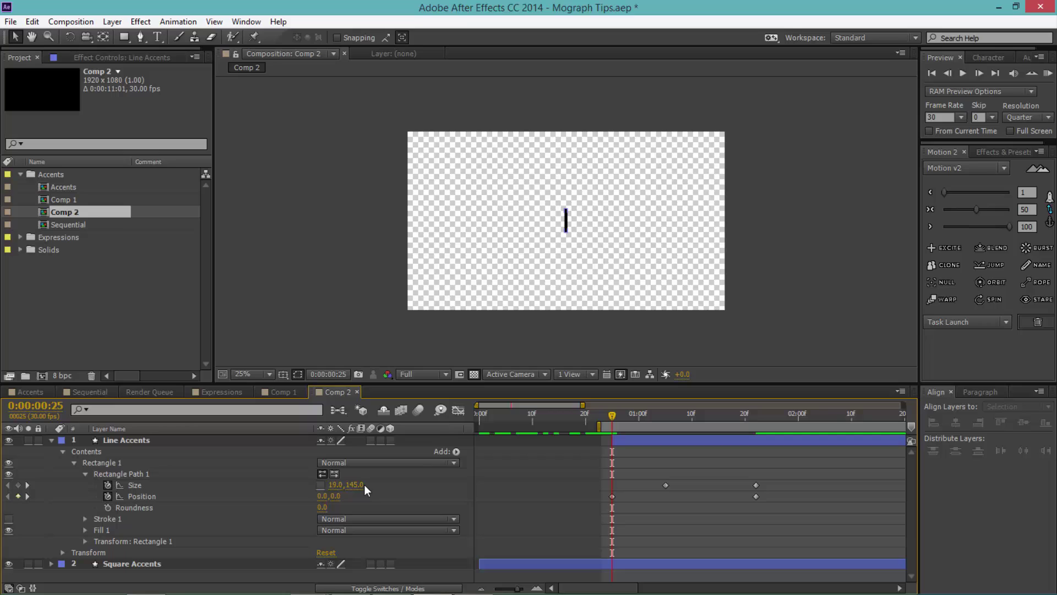
click(336, 486)
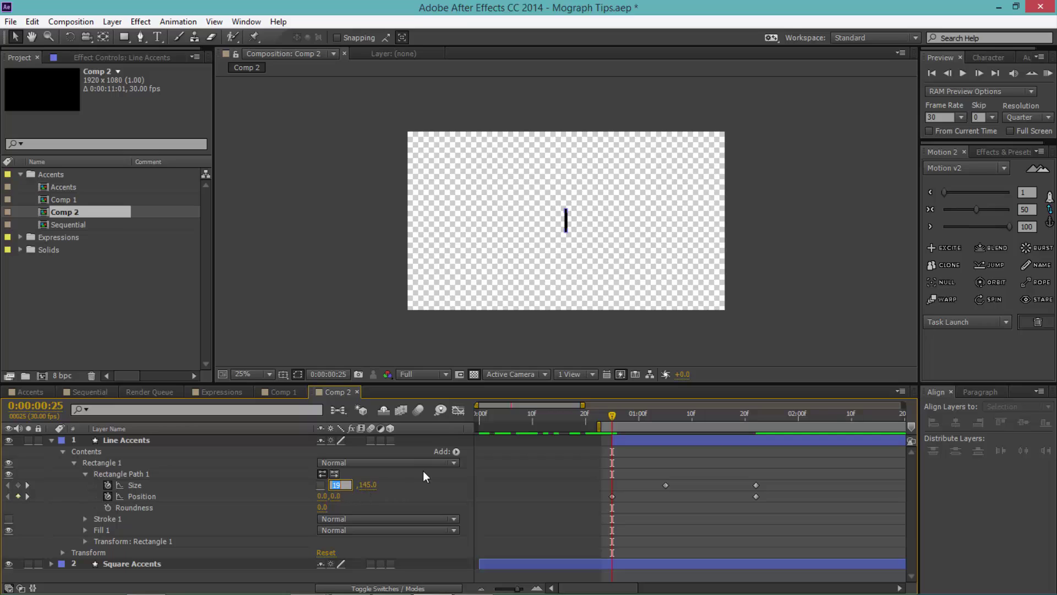
click(364, 484)
text(0)
key(Return)
- Preview the animation and raise the bar's end position to Y -418
click(1048, 73)
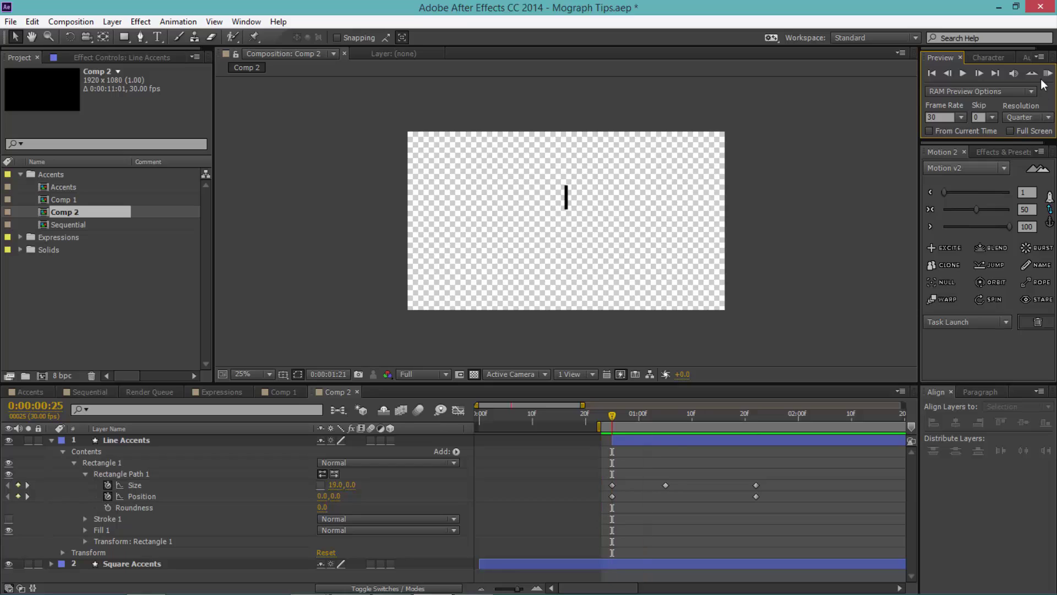
click(1048, 74)
click(1048, 75)
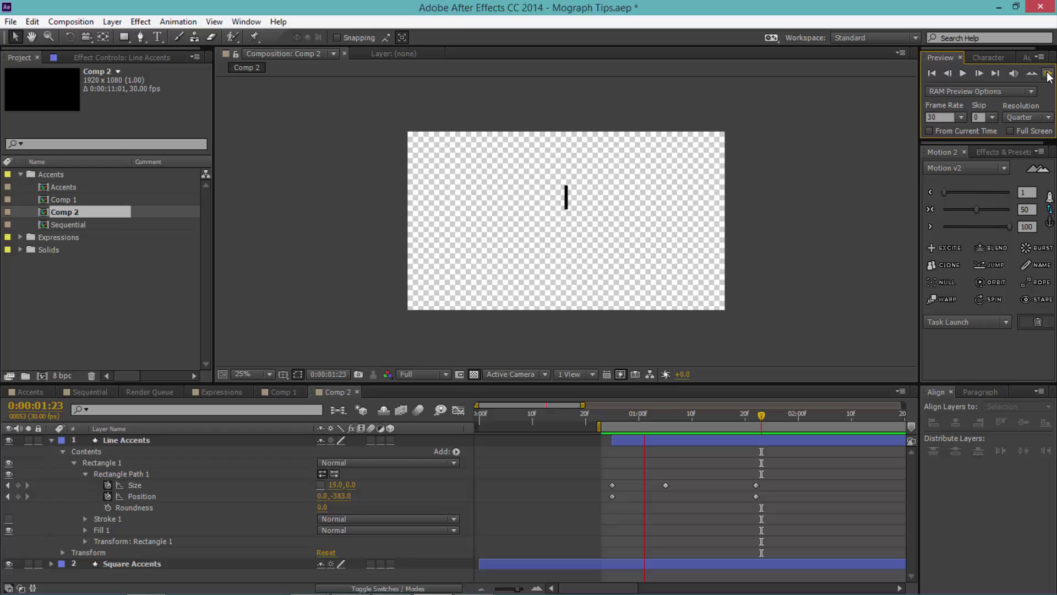
click(755, 420)
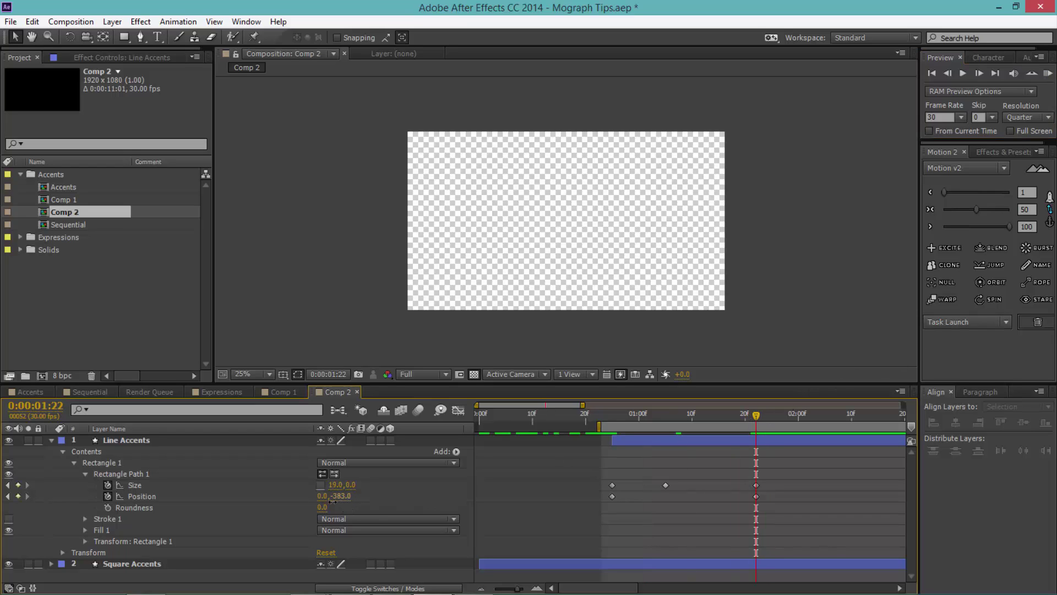
drag(349, 496, 330, 499)
click(422, 487)
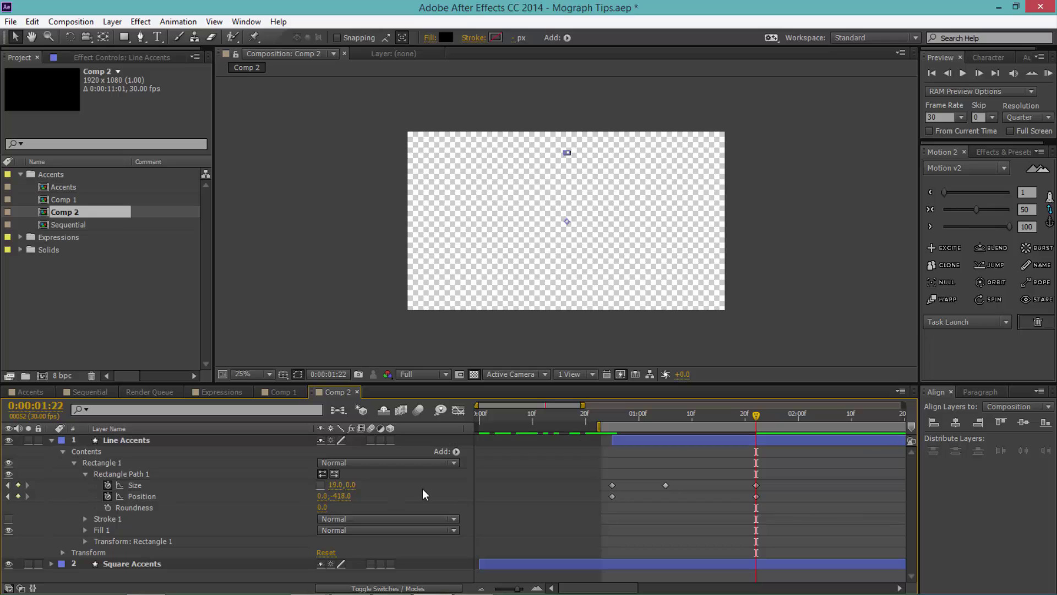
- Drag the middle Size keyframe later in two moves, previewing after each
right_click(773, 463)
key(Escape)
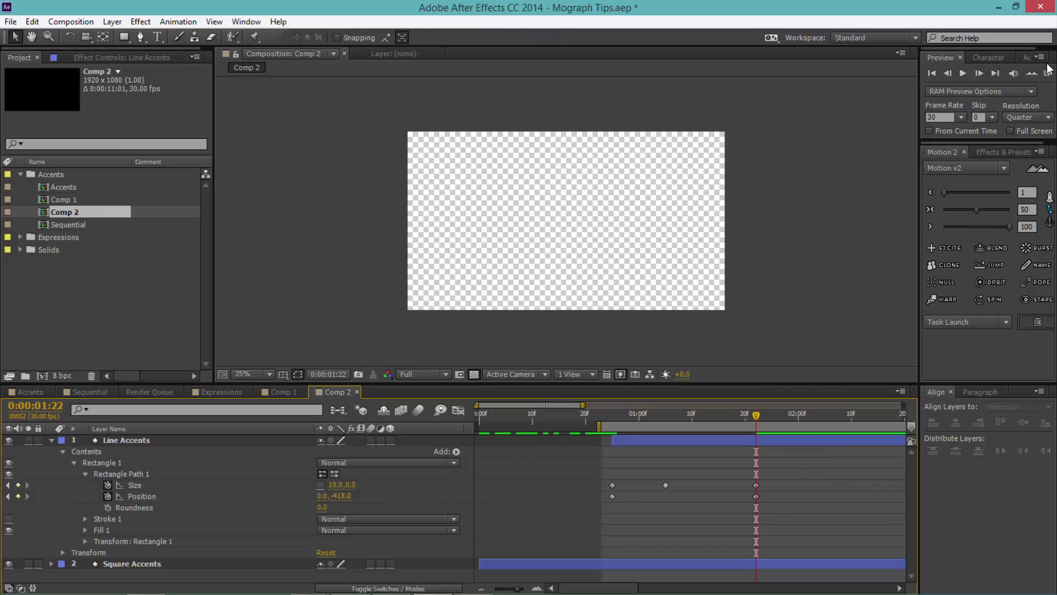
click(1048, 73)
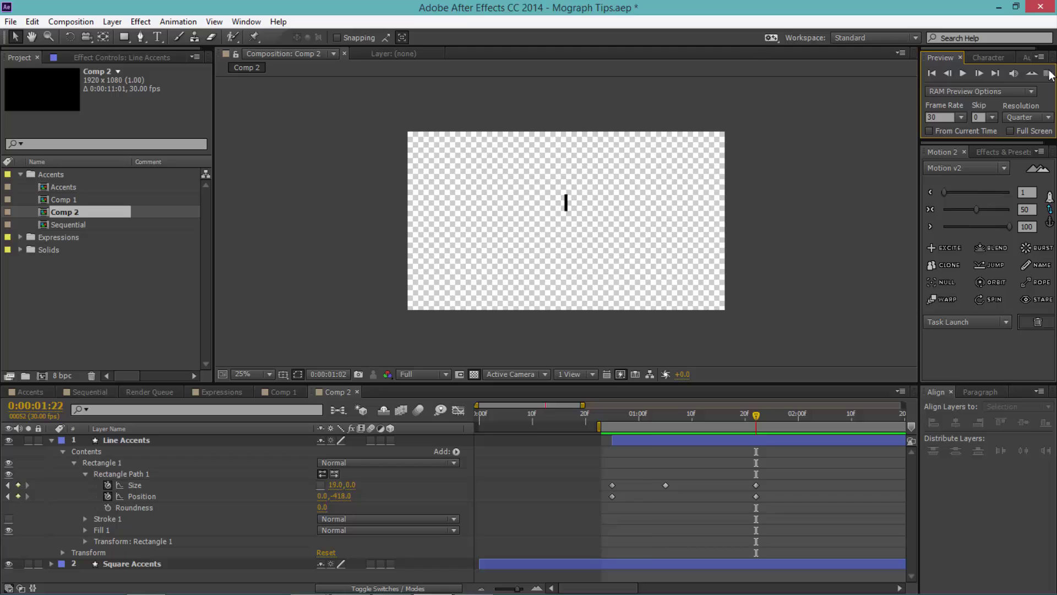
click(1048, 73)
key(space)
key(space)
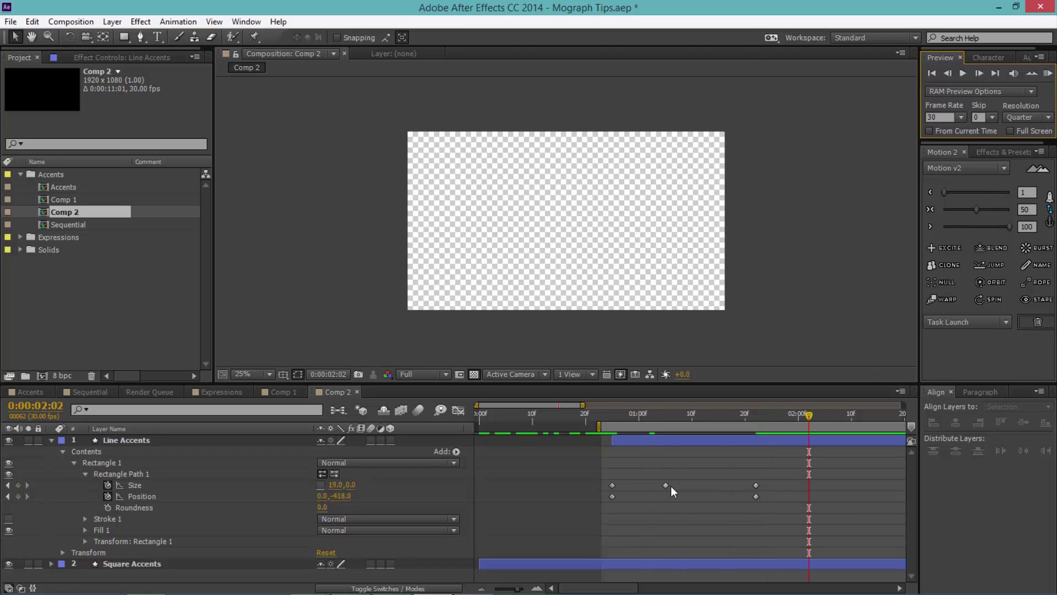
drag(666, 487, 684, 498)
click(684, 500)
key(KP_0)
click(689, 488)
drag(687, 486, 707, 485)
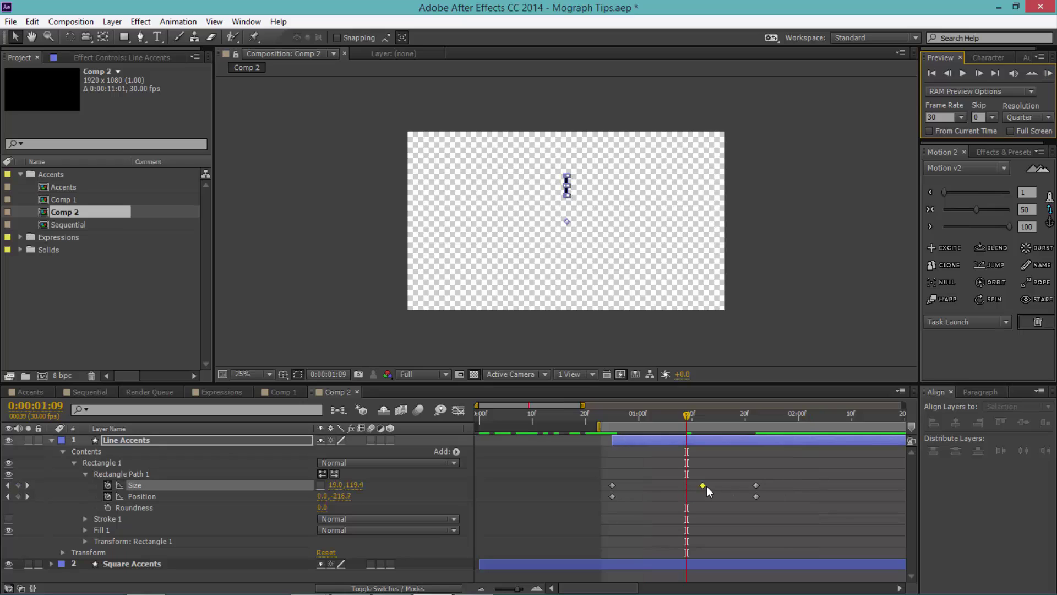
click(716, 504)
click(1048, 72)
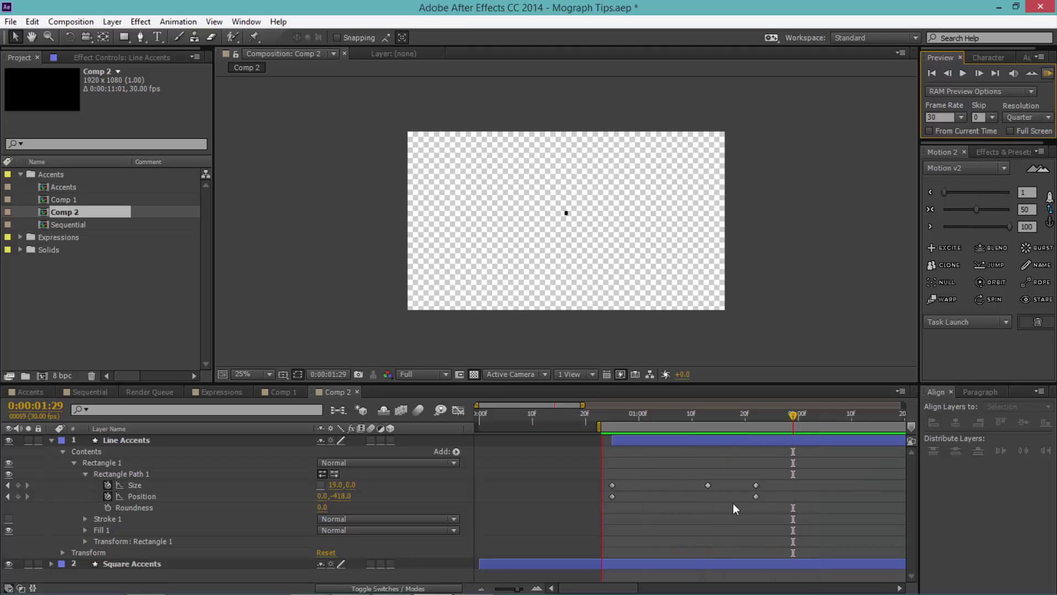
- Nudge the middle Size keyframe slightly earlier and select all Size and Position keyframes
click(712, 490)
drag(708, 486, 697, 486)
click(825, 455)
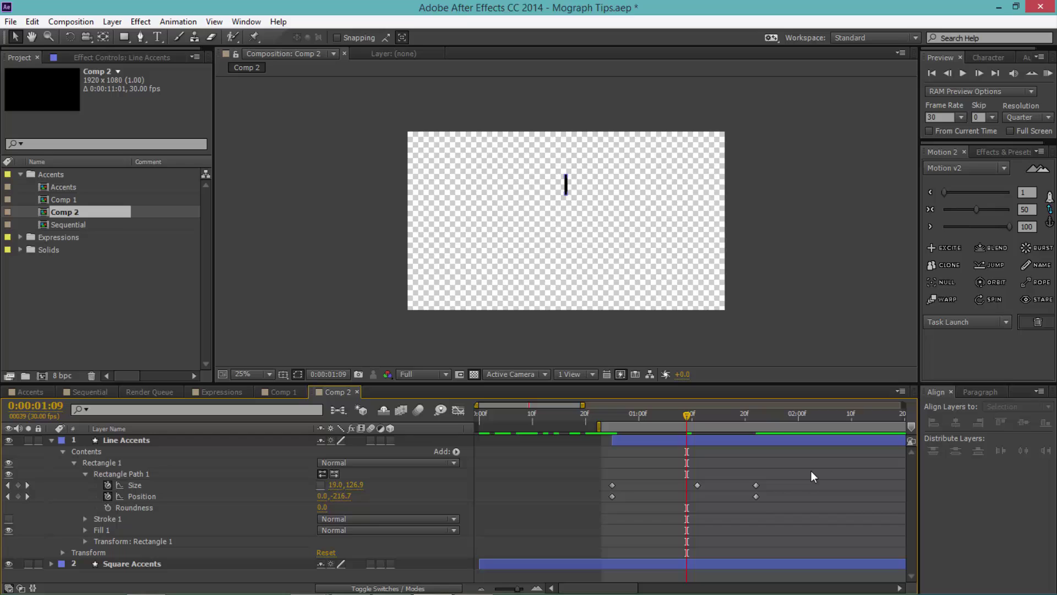
drag(815, 468, 601, 518)
- Apply Keyframe Assistant > Easy Ease to the selected keyframes and preview the result
right_click(613, 499)
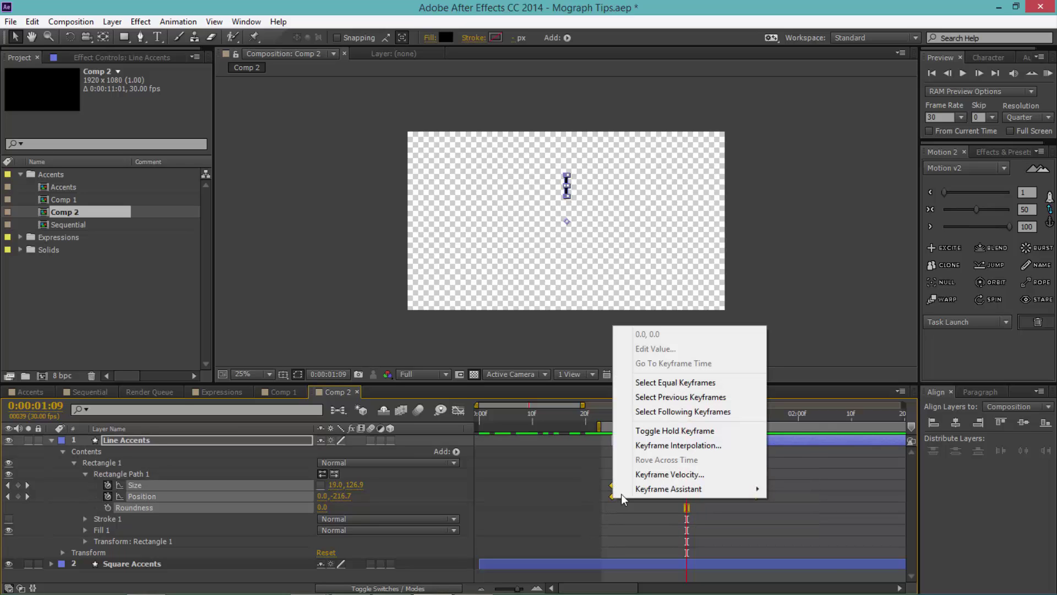
mouse_move(625, 491)
click(558, 404)
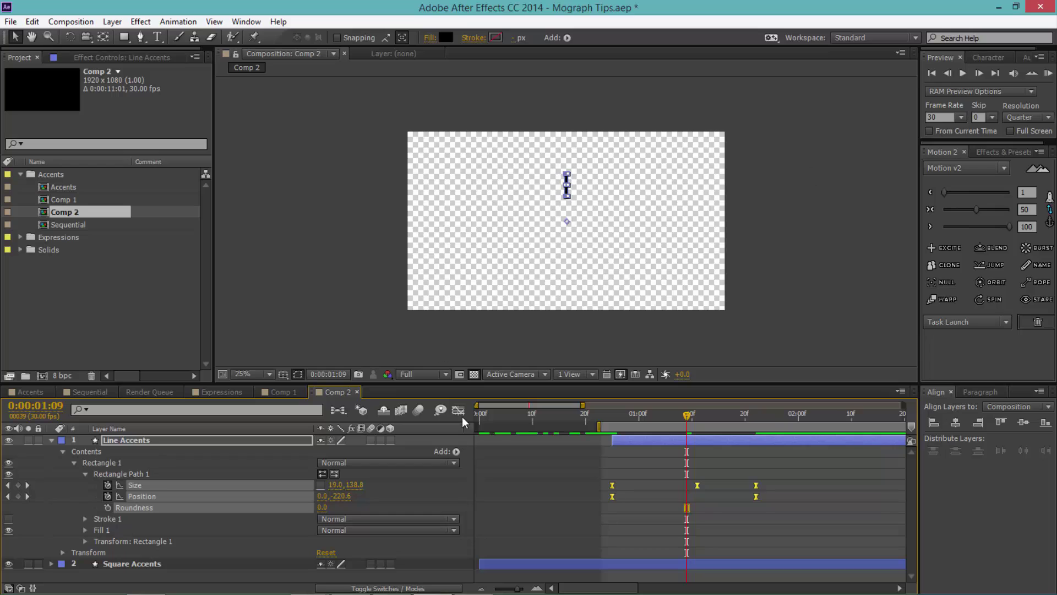
click(692, 453)
click(1048, 73)
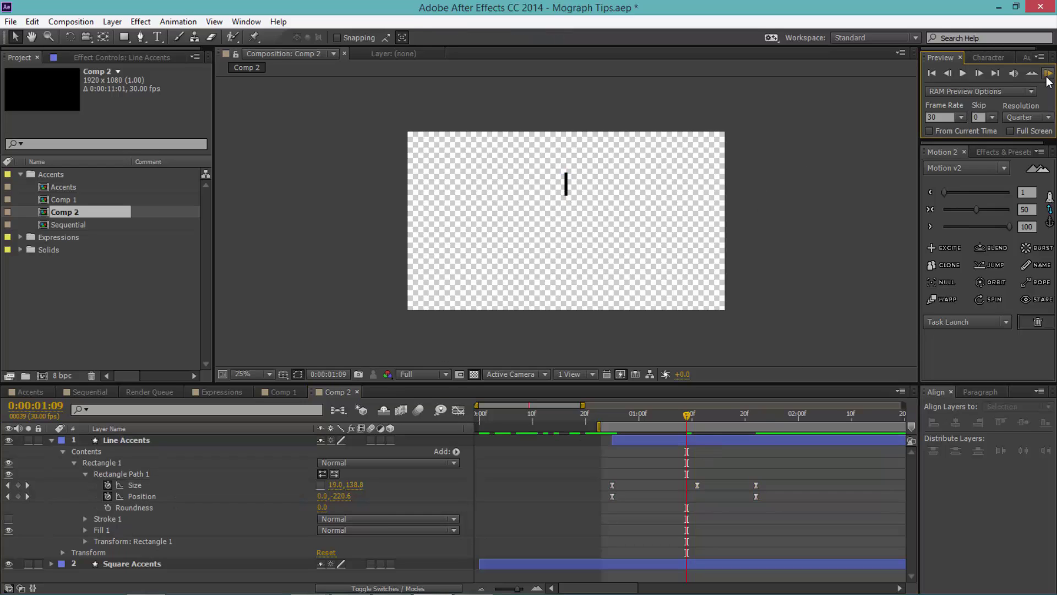
click(1048, 73)
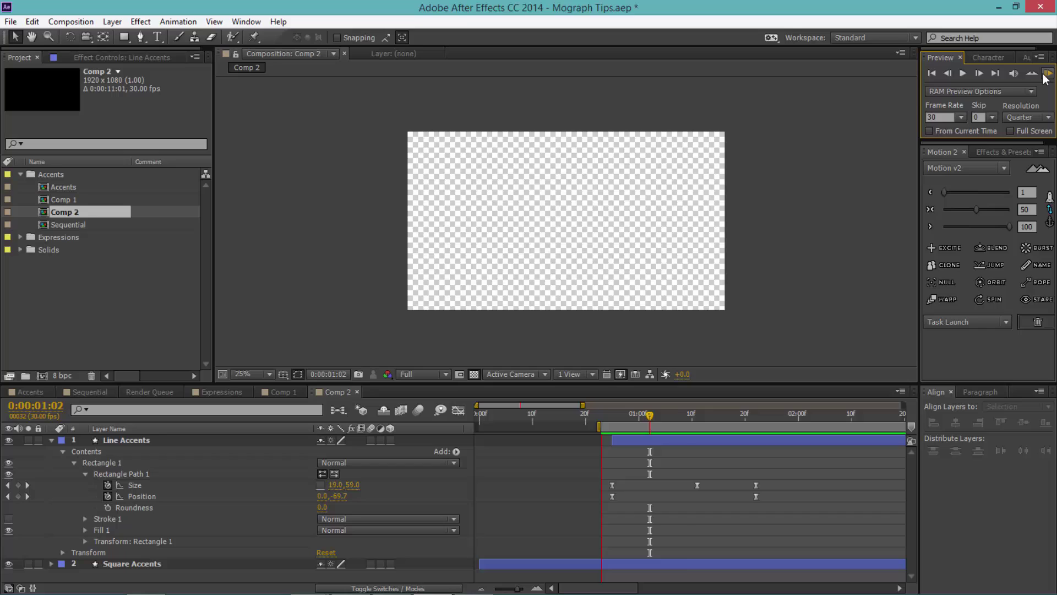
click(504, 448)
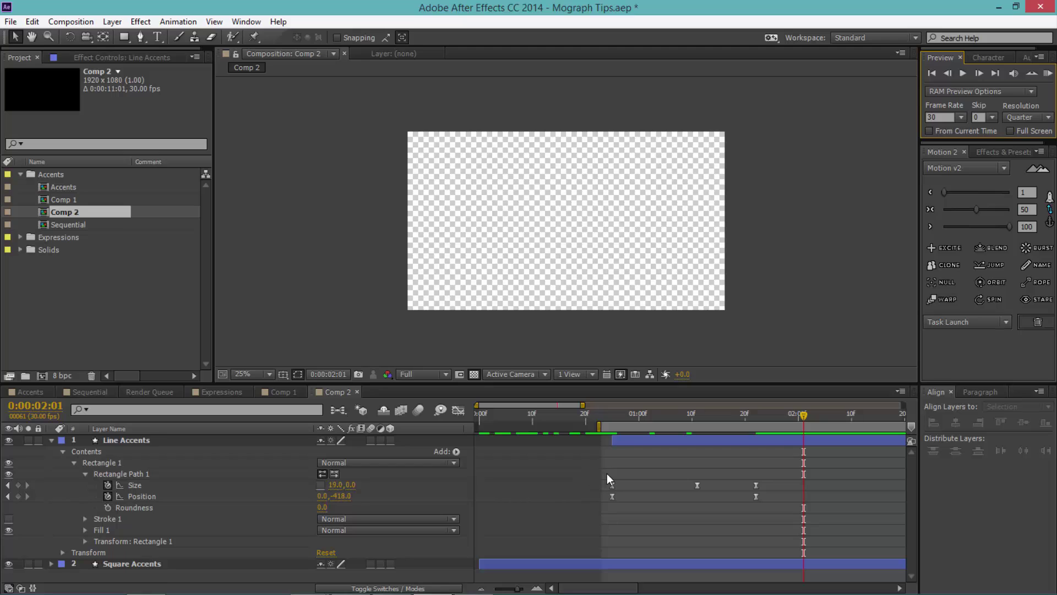
- Apply Motion 2 easing to the Size and Position keyframes and preview the eased animation
mouse_move(607, 474)
mouse_down()
mouse_move(713, 488)
mouse_move(603, 484)
mouse_up()
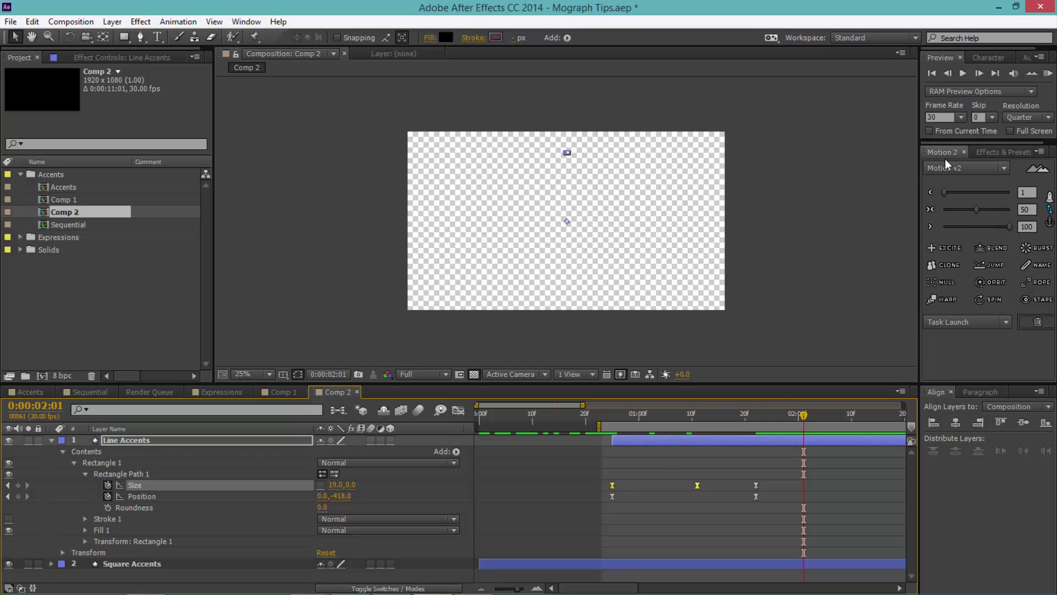
click(701, 504)
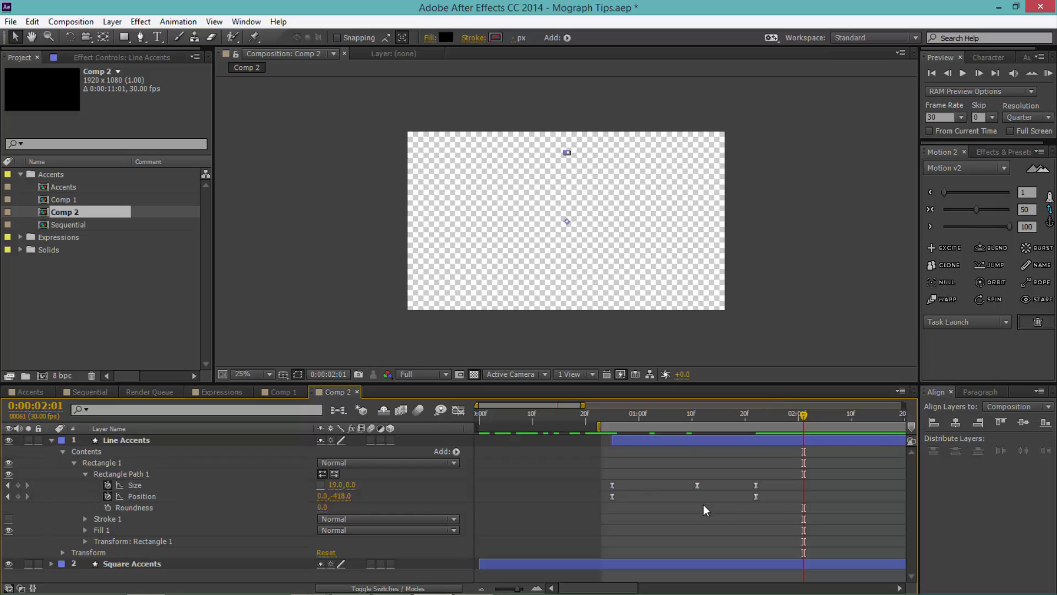
drag(603, 500, 803, 497)
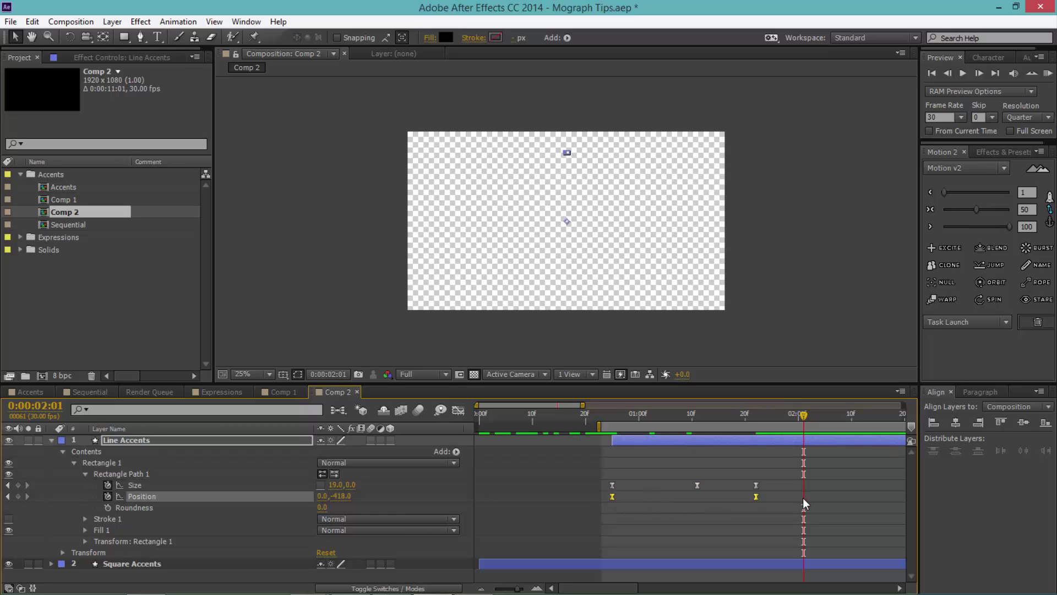
click(943, 192)
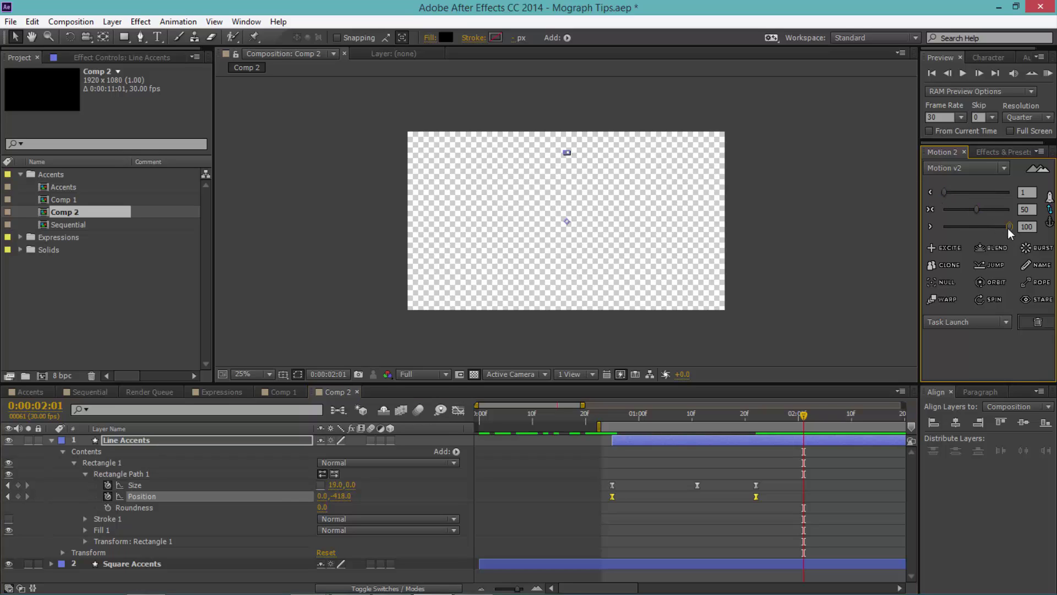
click(854, 478)
click(1048, 74)
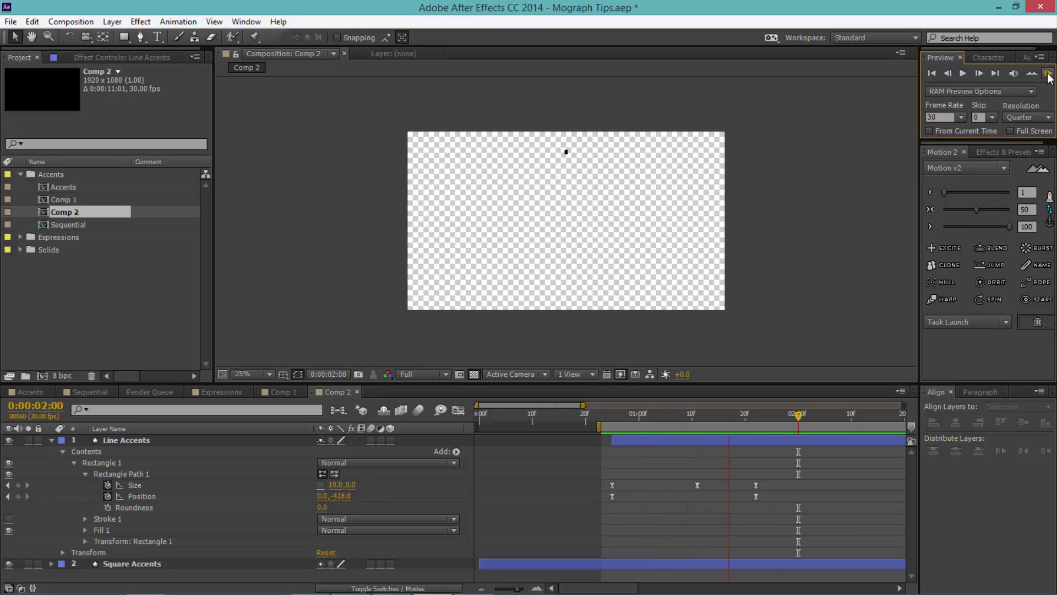
click(757, 485)
drag(701, 492, 686, 489)
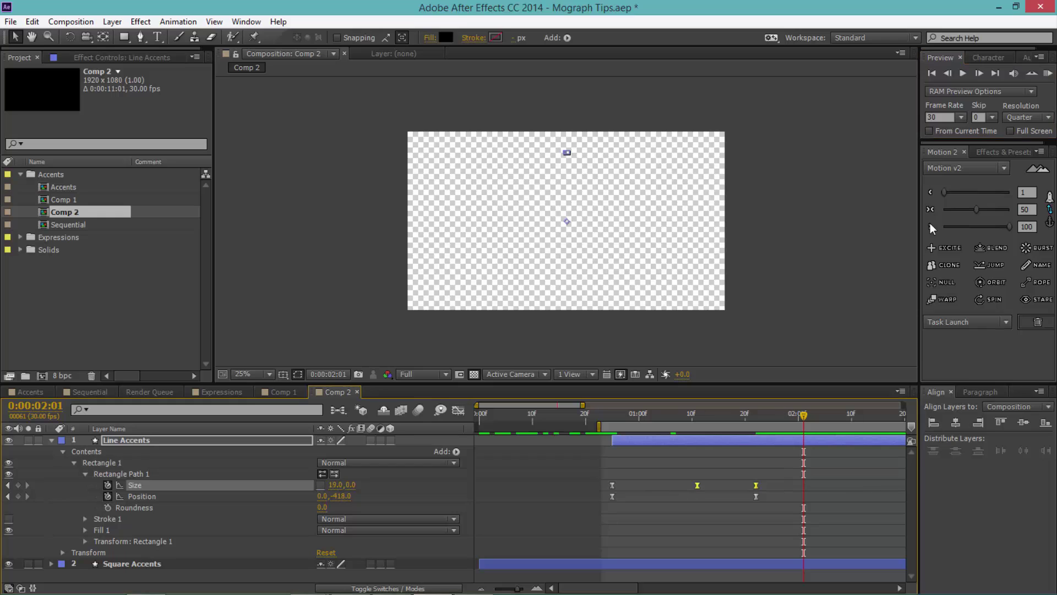
click(838, 432)
click(1048, 73)
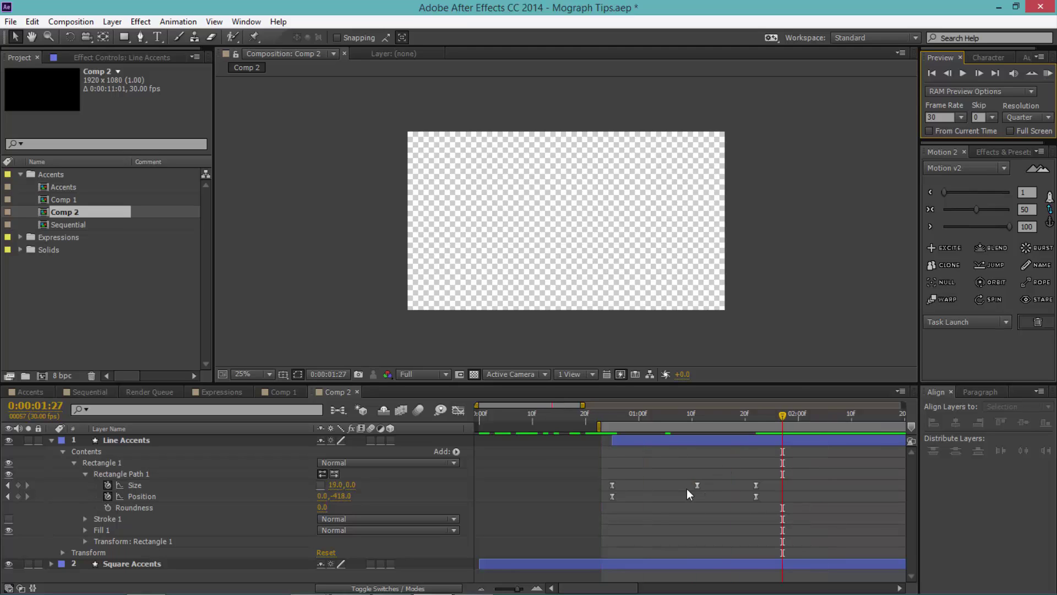
- Move the middle Size keyframe much earlier and the first Size keyframe one frame later, previewing both
drag(697, 487, 662, 490)
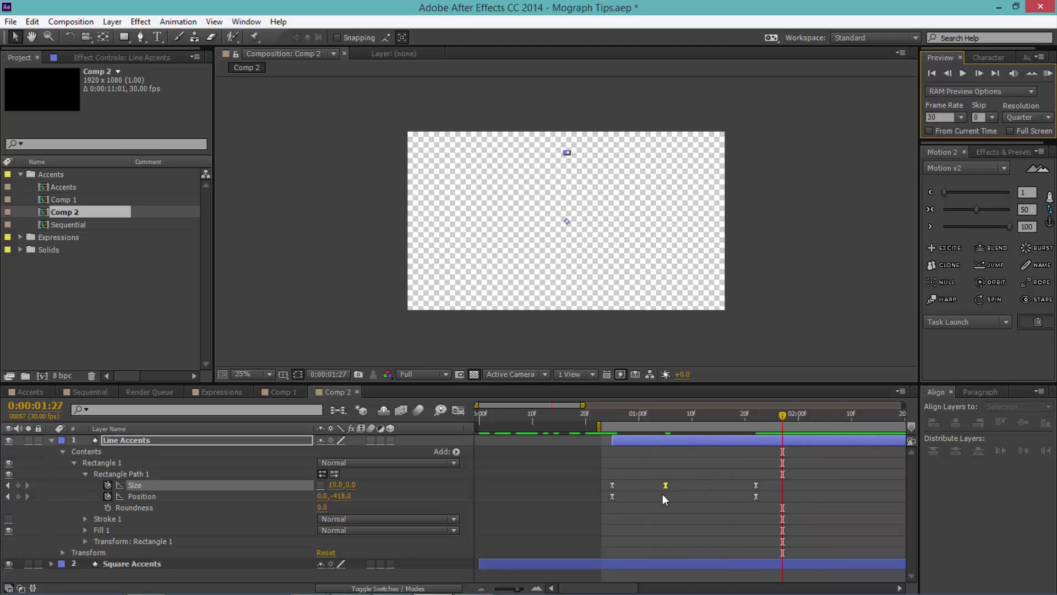
click(1049, 74)
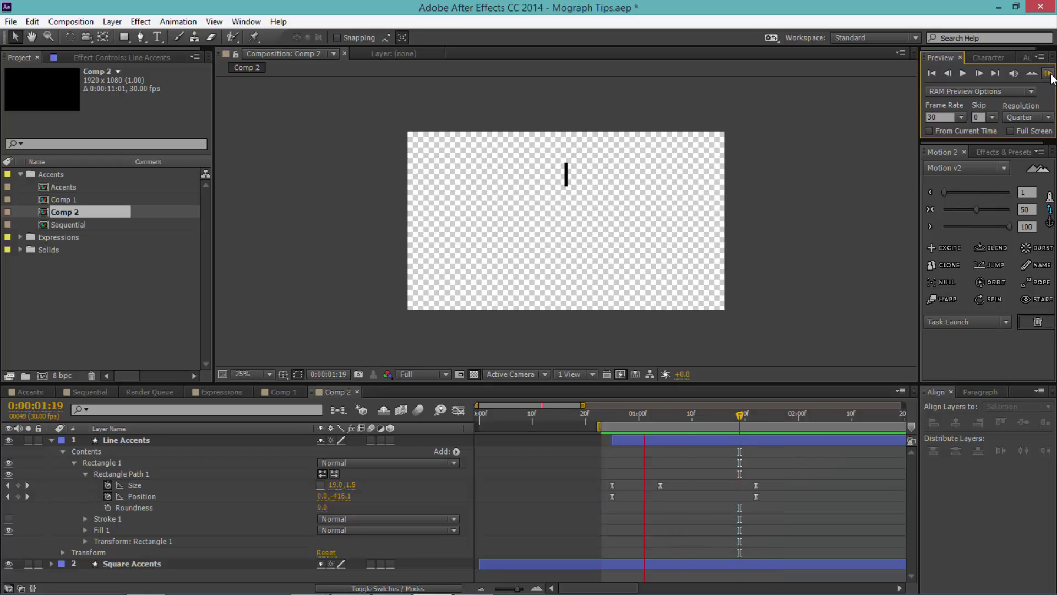
drag(679, 419, 610, 422)
drag(613, 486, 620, 488)
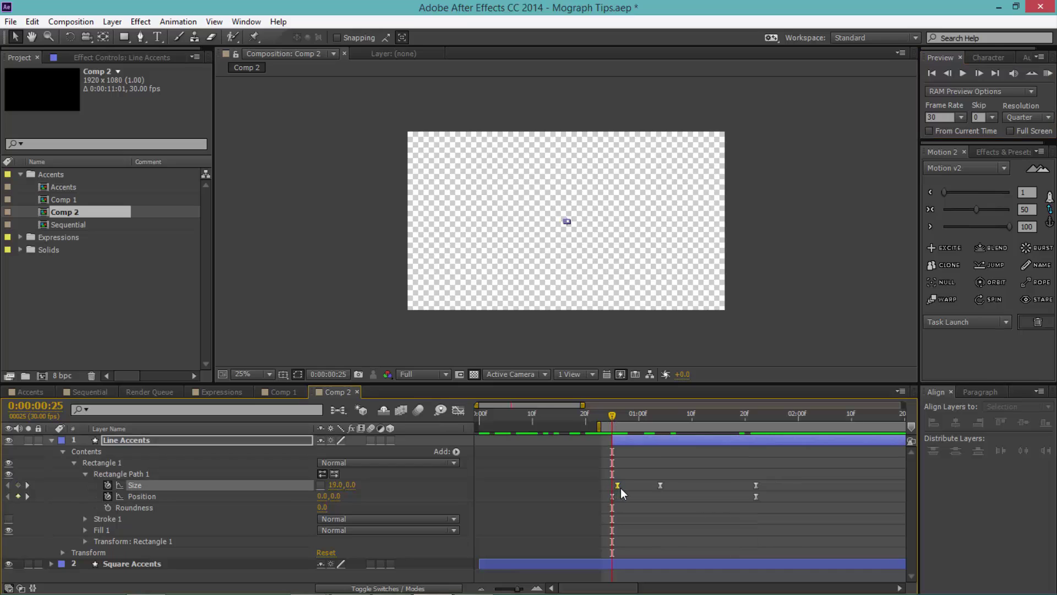
key(F2)
click(1048, 72)
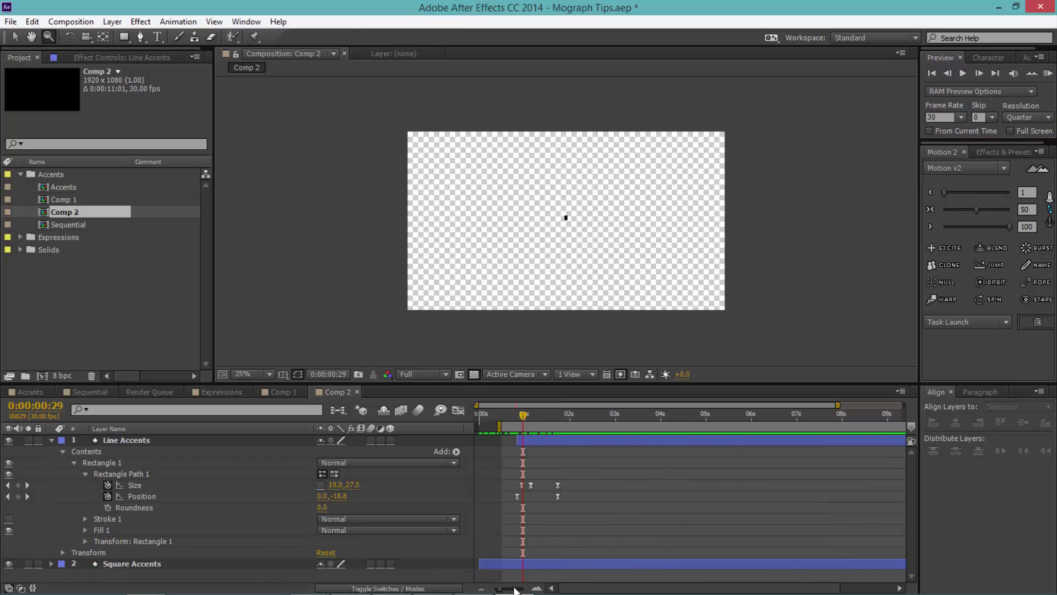
drag(524, 588, 517, 590)
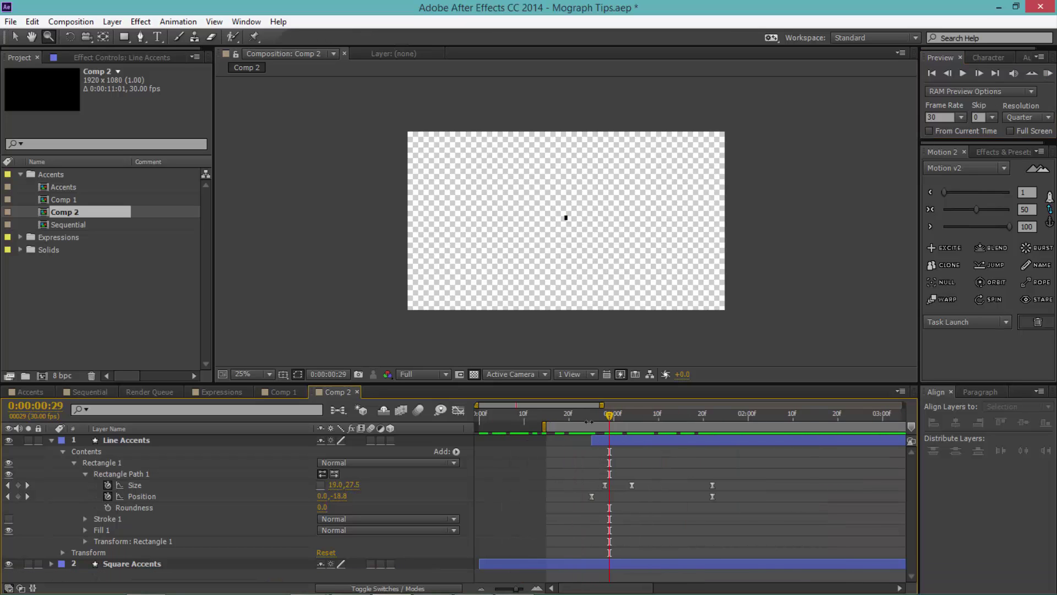
drag(590, 422, 605, 445)
- Add a Repeater to the line shape with 8 copies
click(461, 453)
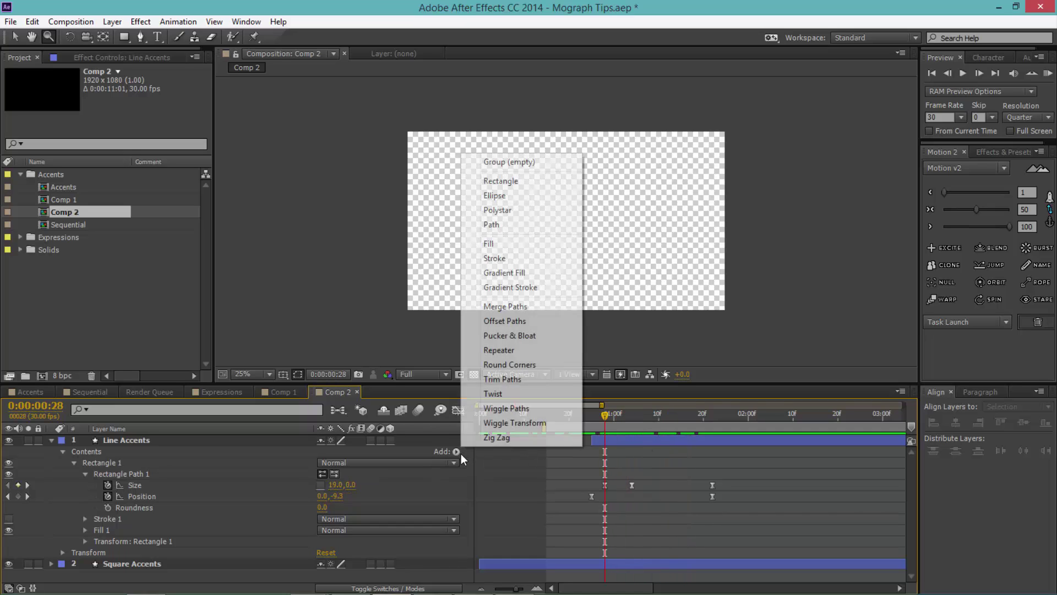
click(516, 353)
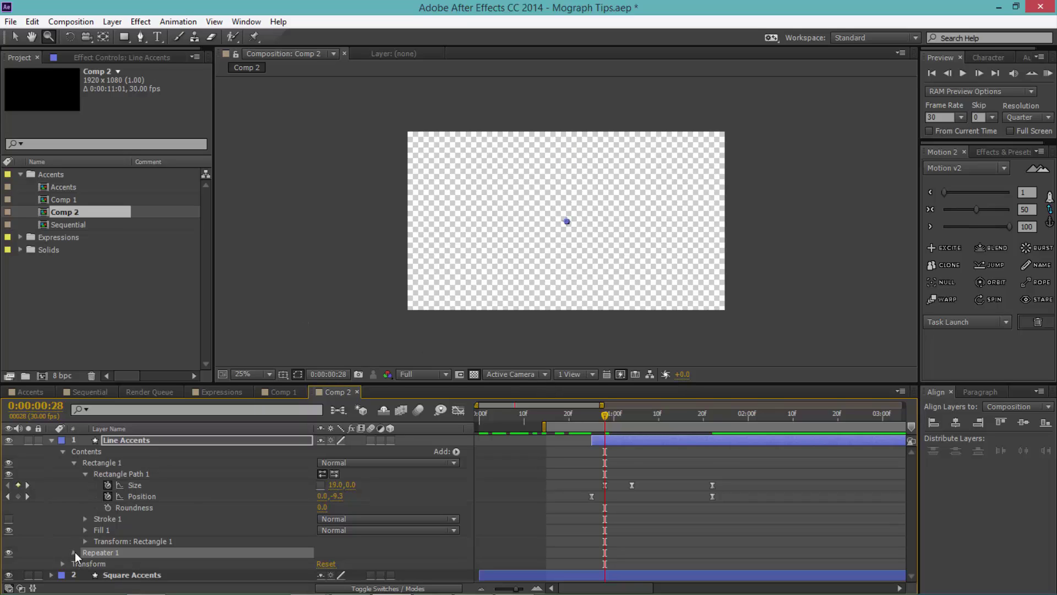
click(73, 552)
scroll(76, 557, down, 2)
click(325, 519)
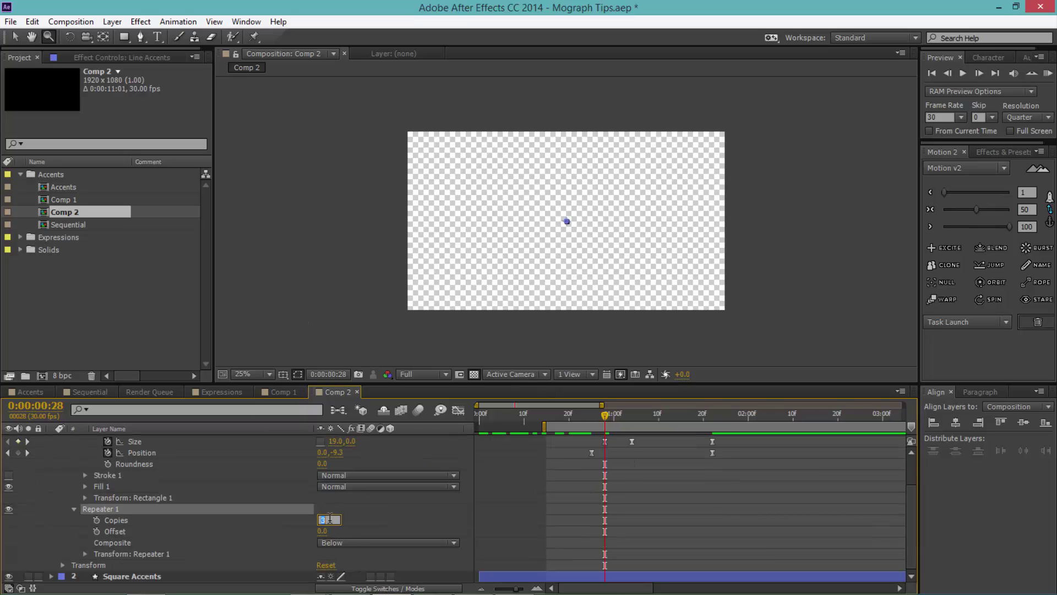
click(352, 527)
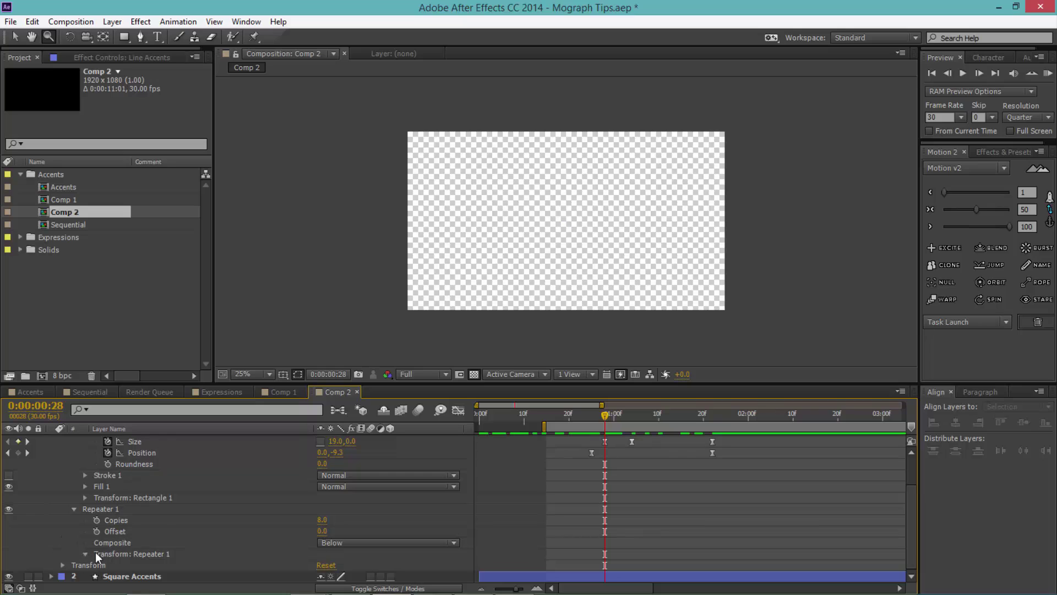
- Set the Repeater's transform Position to 0,0 and Rotation to 360/8 (45°)
scroll(226, 527, down, 3)
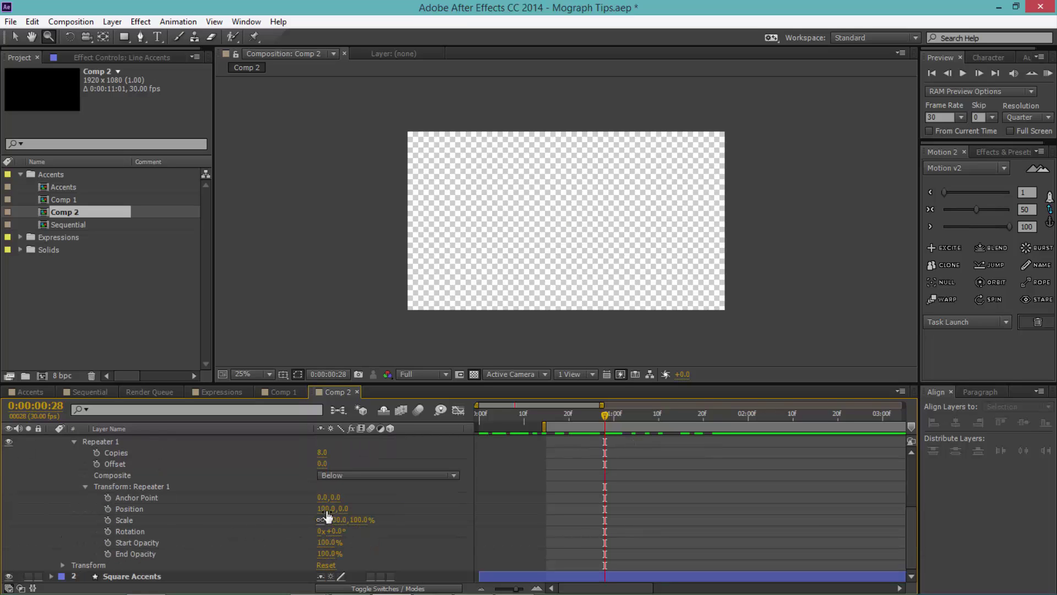
click(327, 510)
text(0)
key(Return)
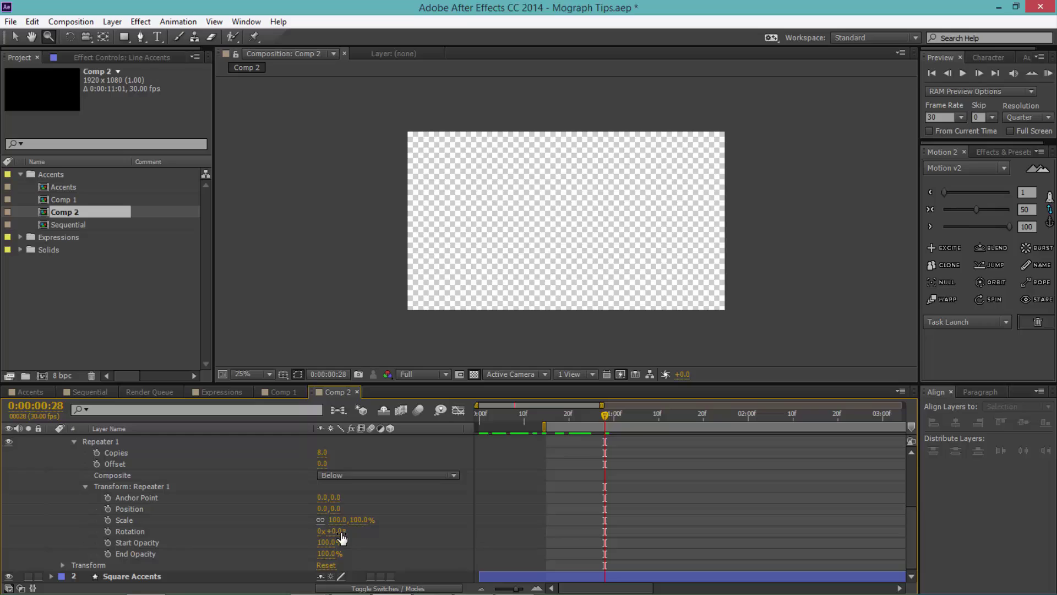
click(333, 532)
text(360/8)
key(Return)
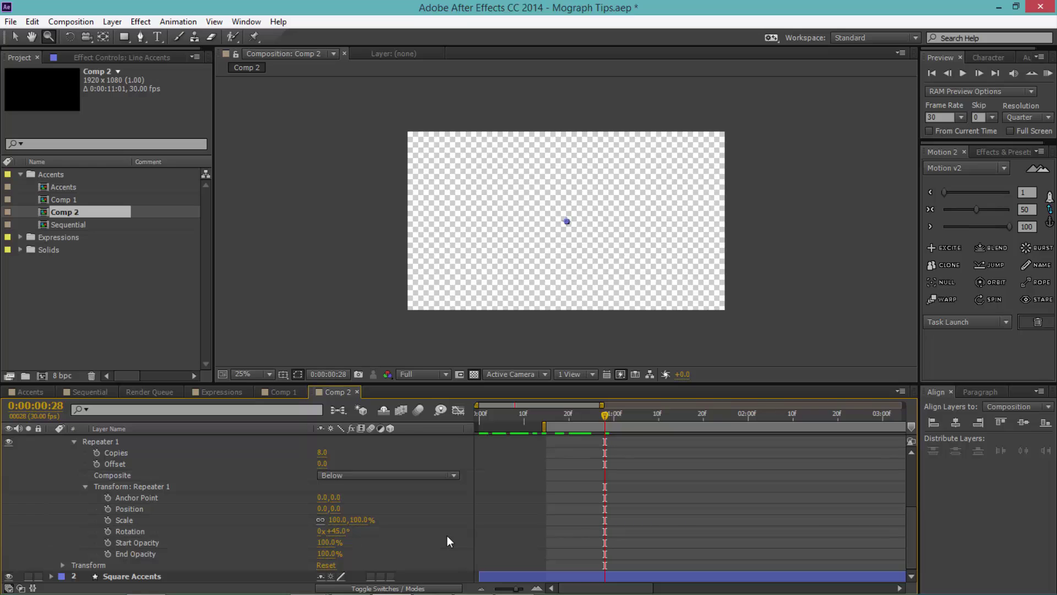
drag(589, 423, 668, 424)
- Fit the viewer up to 100%, preview the repeated lines, and extend the work area start to 0f
right_click(892, 203)
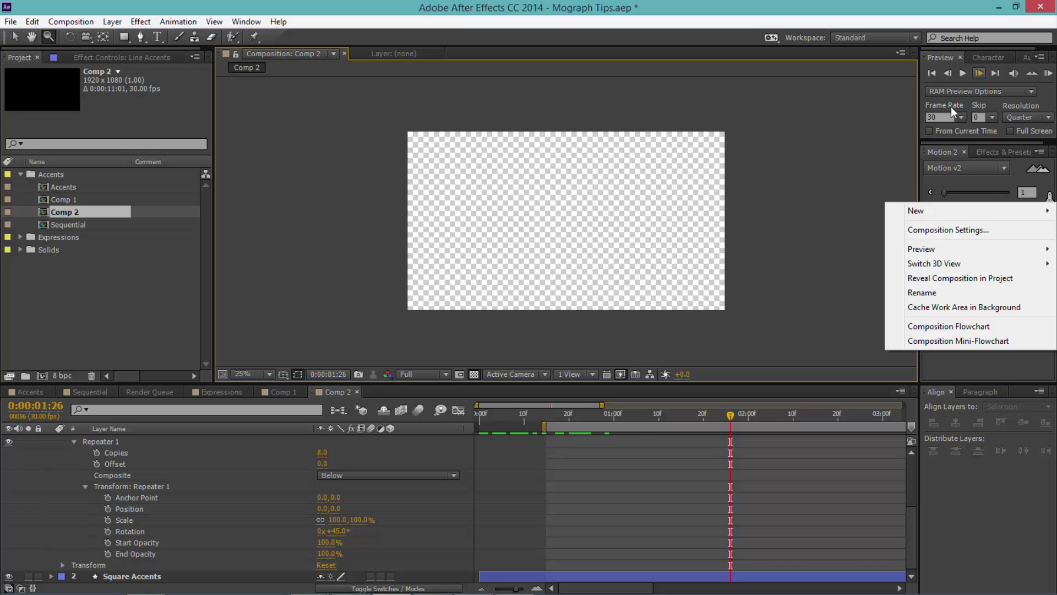
click(1046, 74)
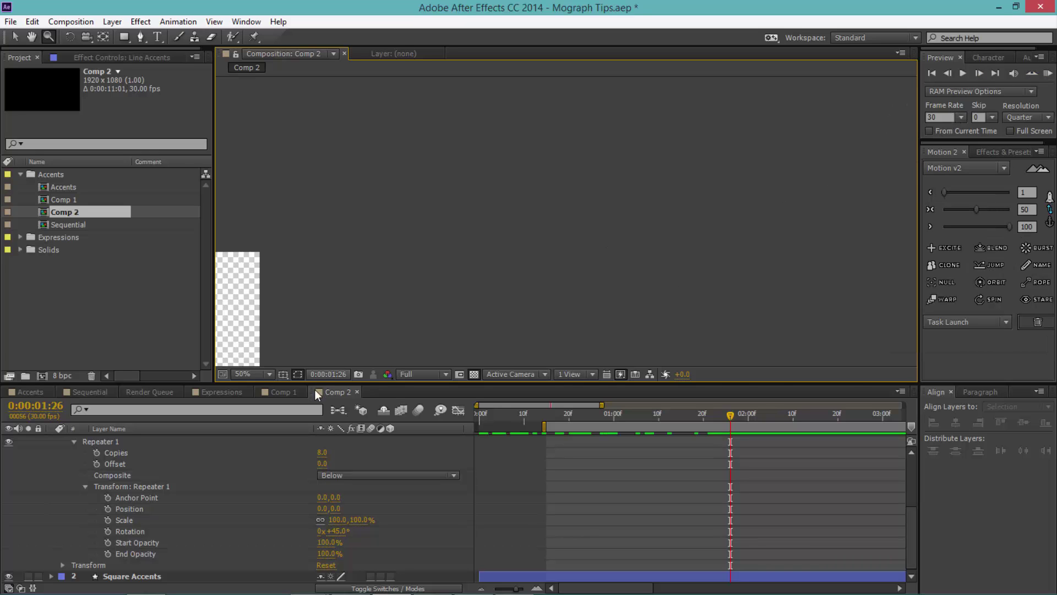
click(266, 373)
click(300, 150)
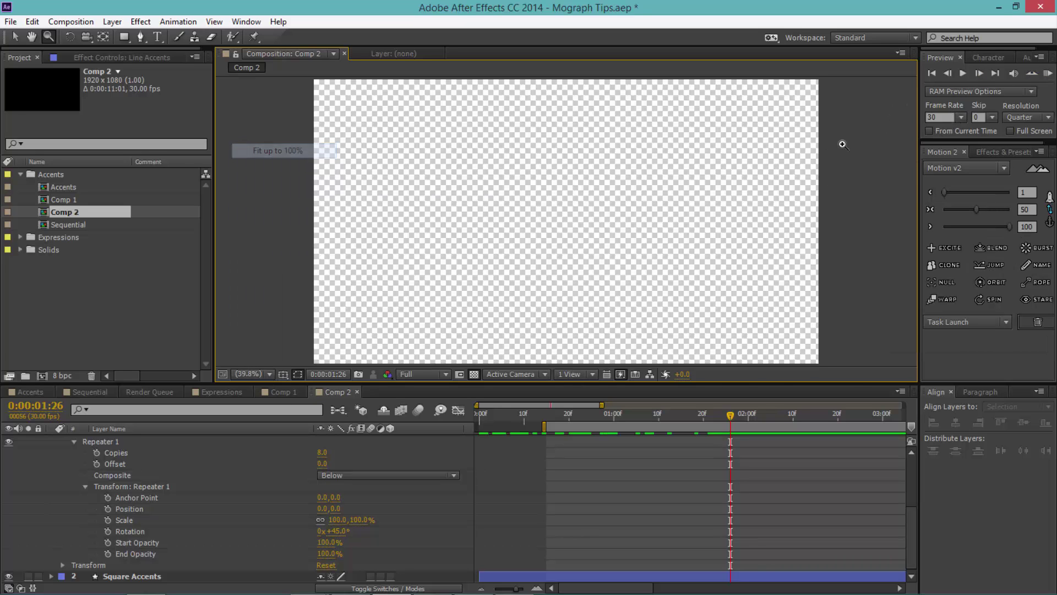
click(1048, 73)
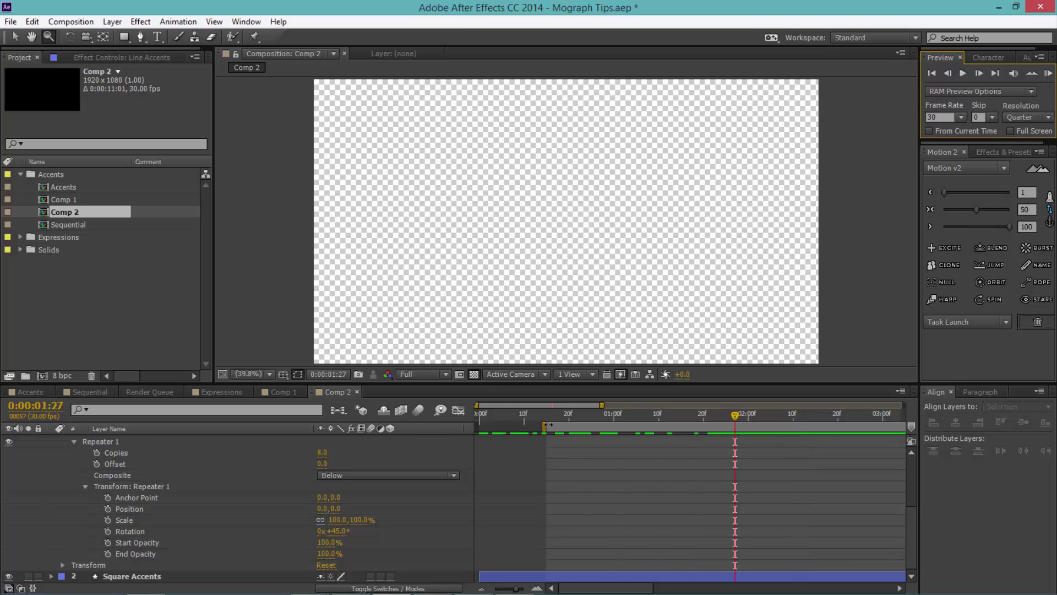
drag(544, 426, 477, 425)
- RAM Preview Comp 2 from frame 0 to review the eight-line burst with the square ring
click(1049, 74)
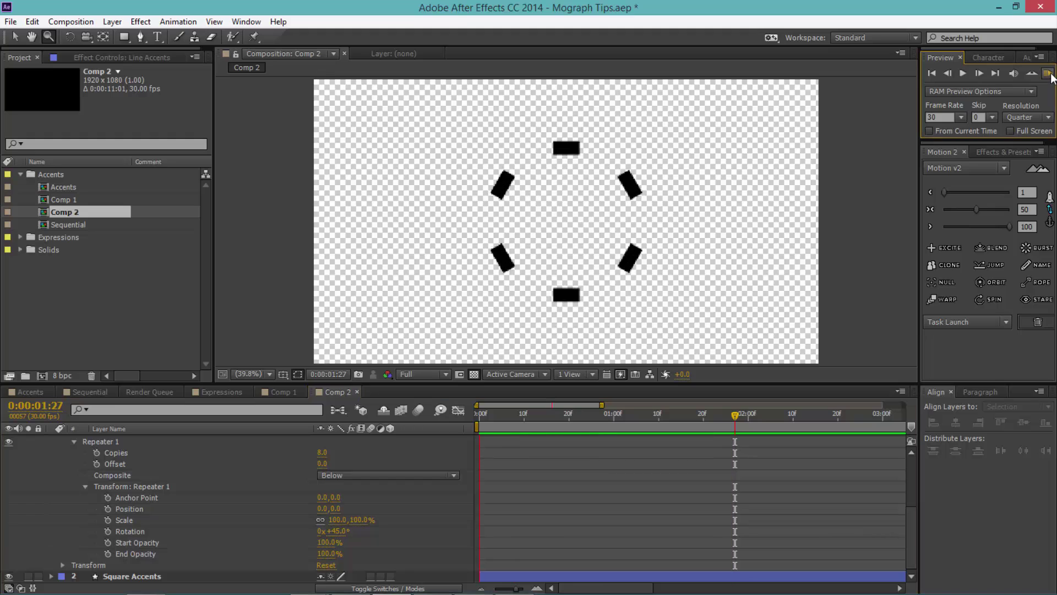